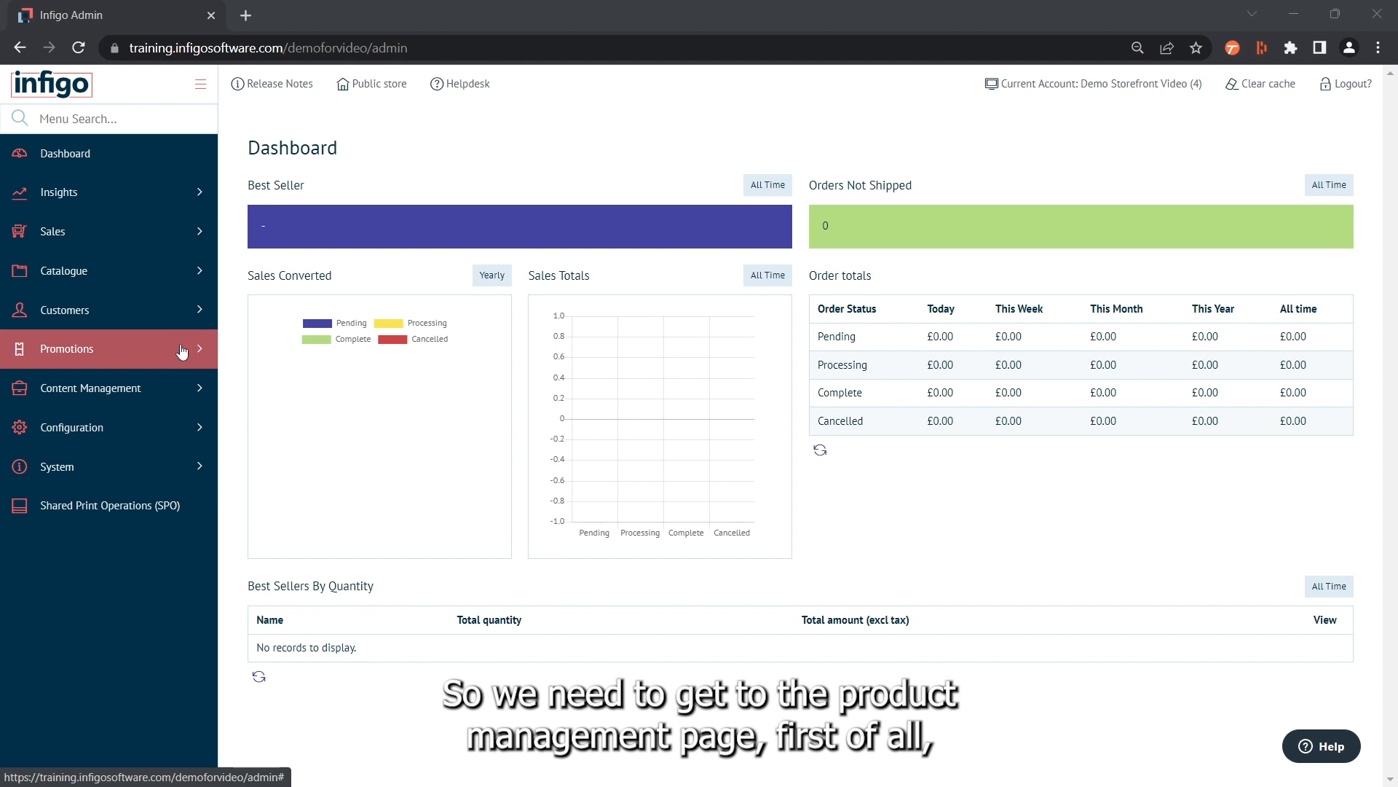
Open the Product Management page for the catalogue's products
{"action": "left_click", "coordinate": [131, 281]}
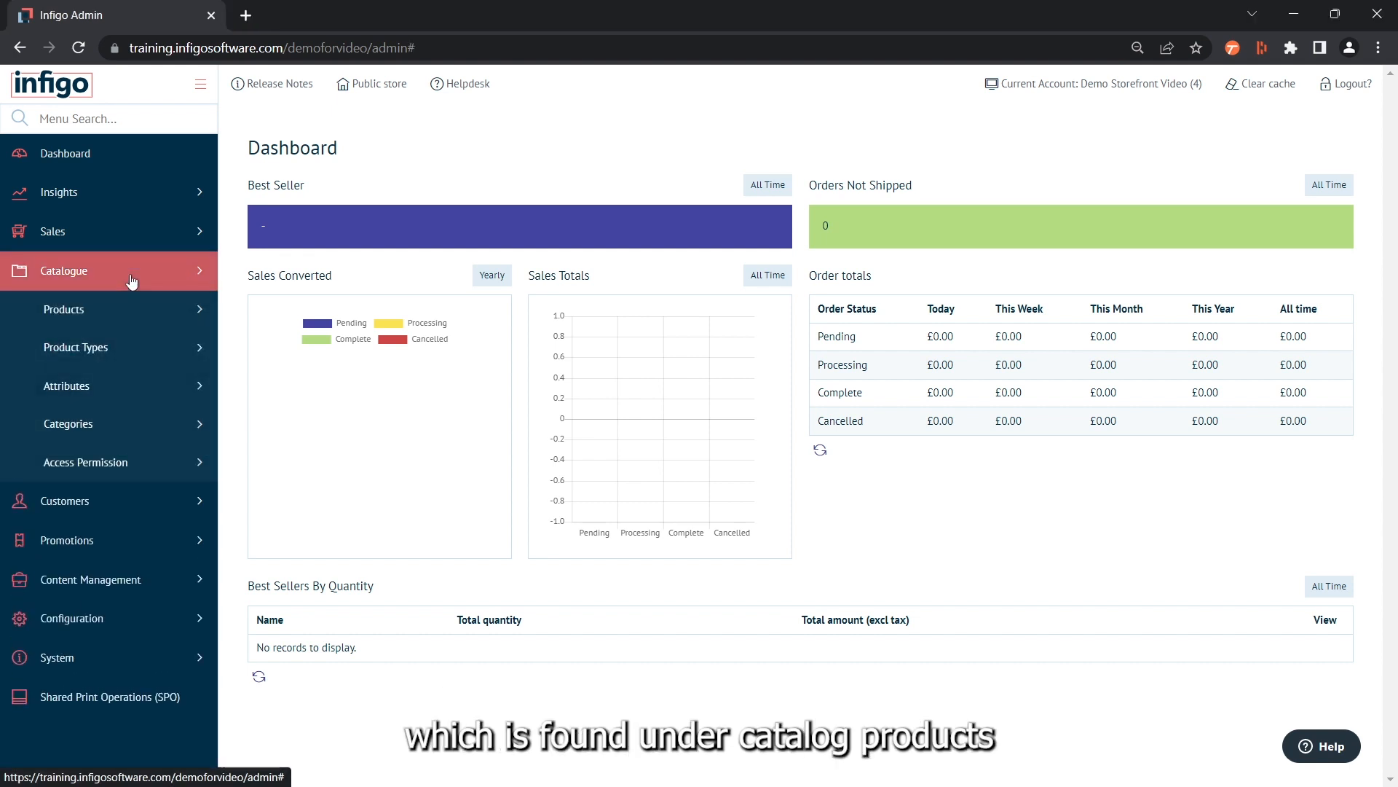
{"action": "left_click", "coordinate": [148, 319]}
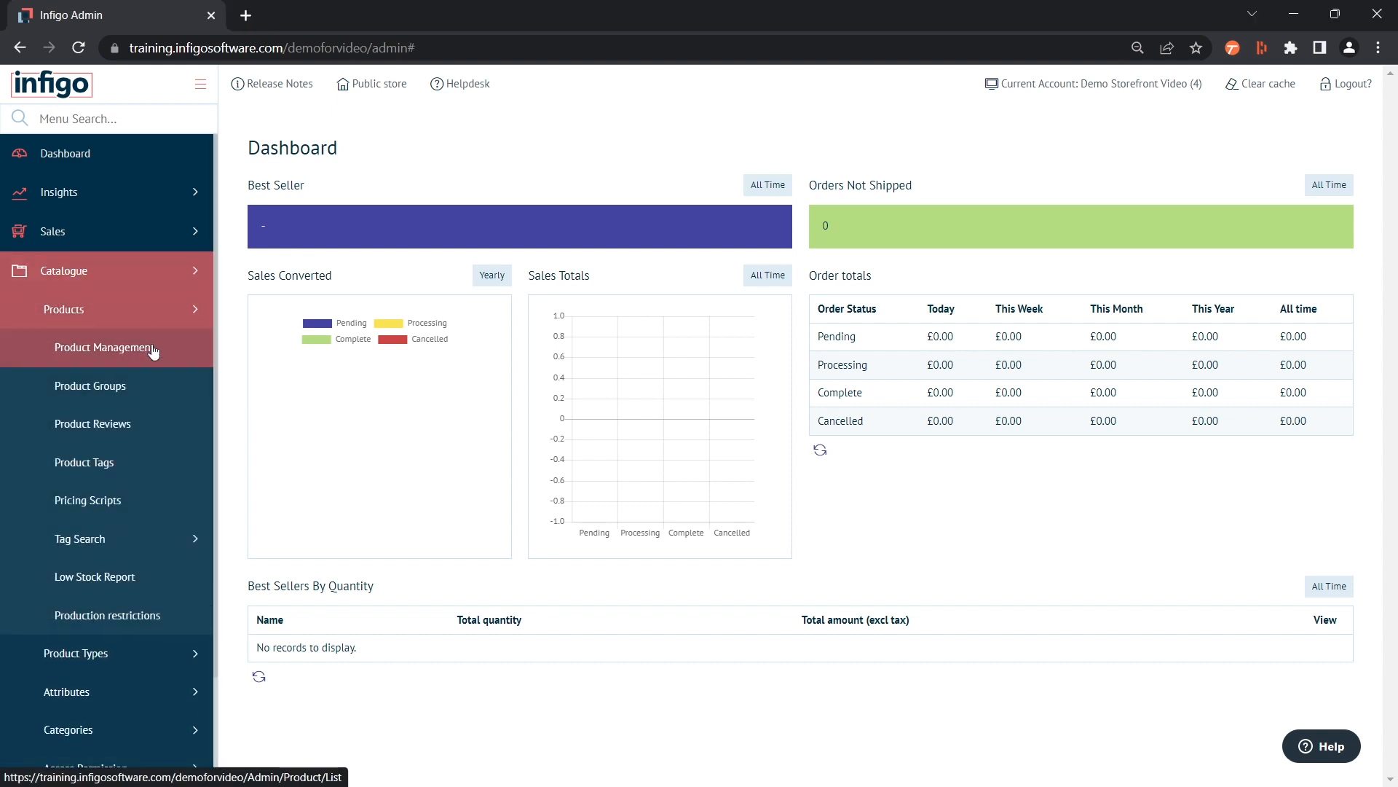
{"action": "left_click", "coordinate": [172, 357]}
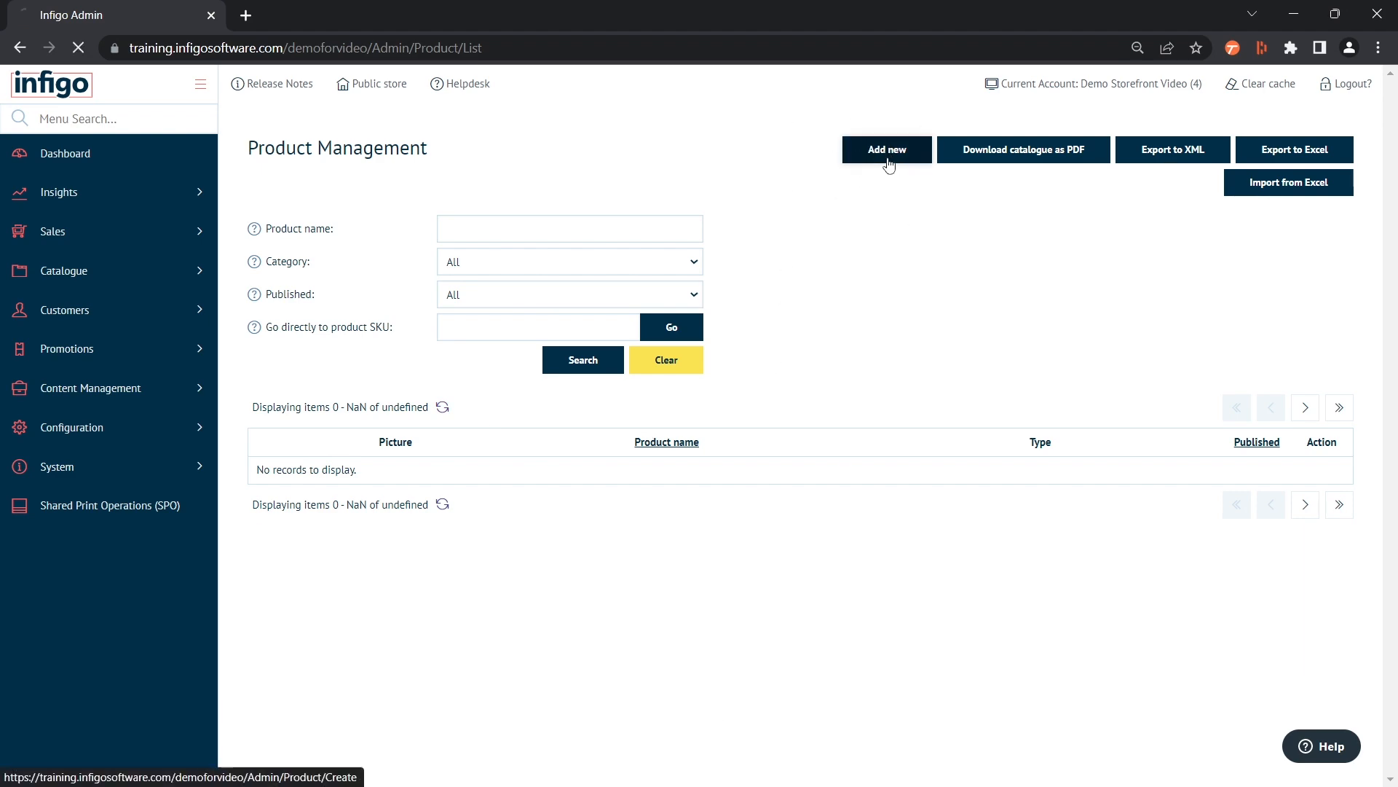
Create a new product named "My First Product" with the product type Stock
{"action": "left_click", "coordinate": [888, 165]}
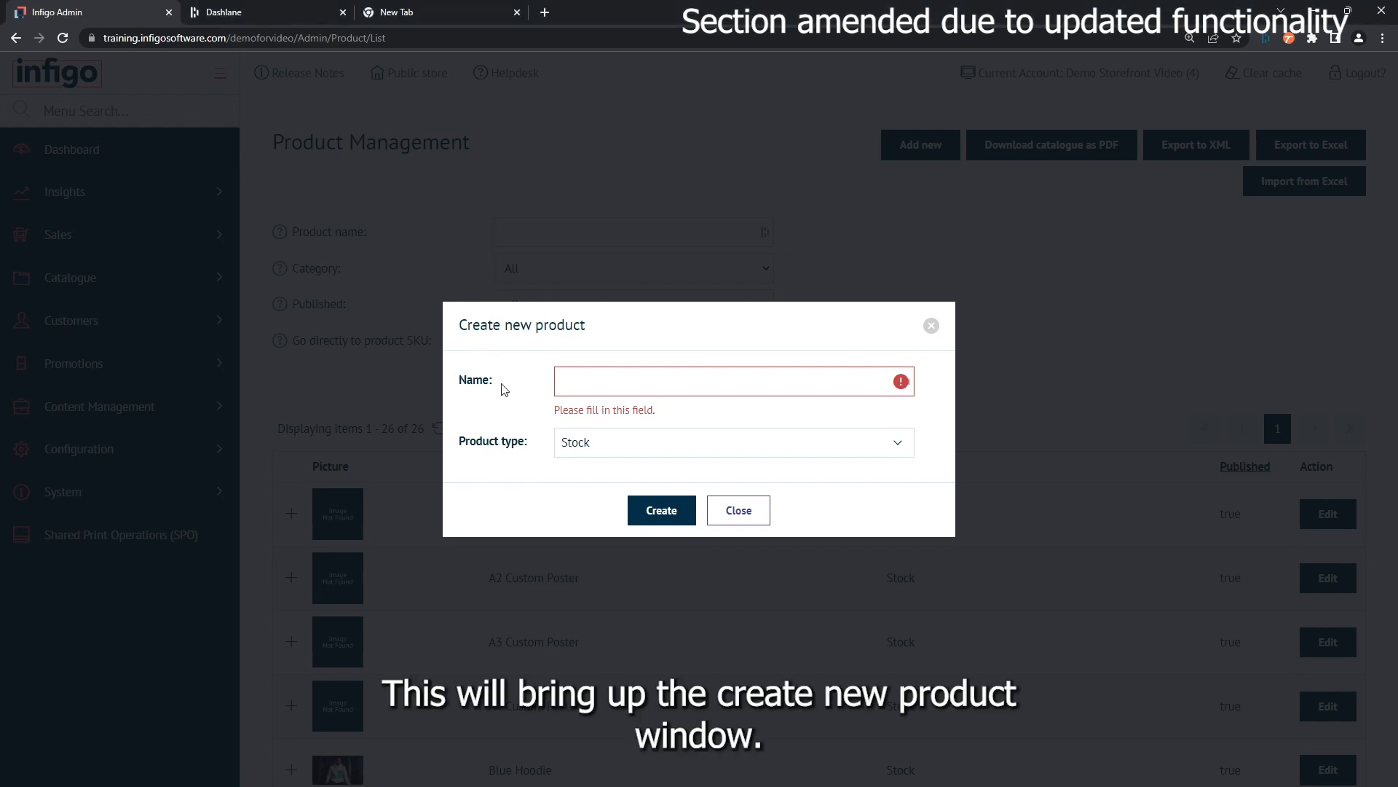
{"action": "left_click", "coordinate": [569, 388]}
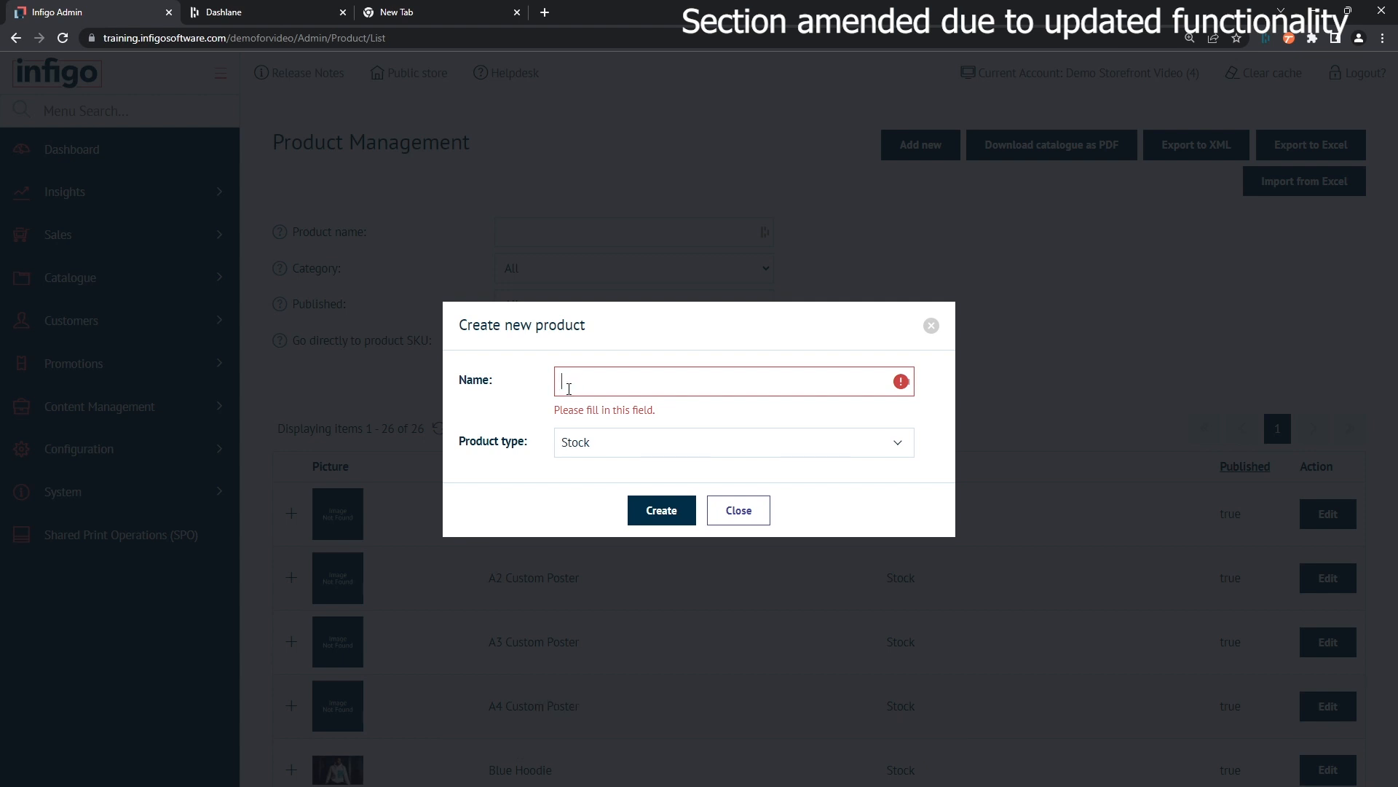
{"action": "type", "text": "My First Product"}
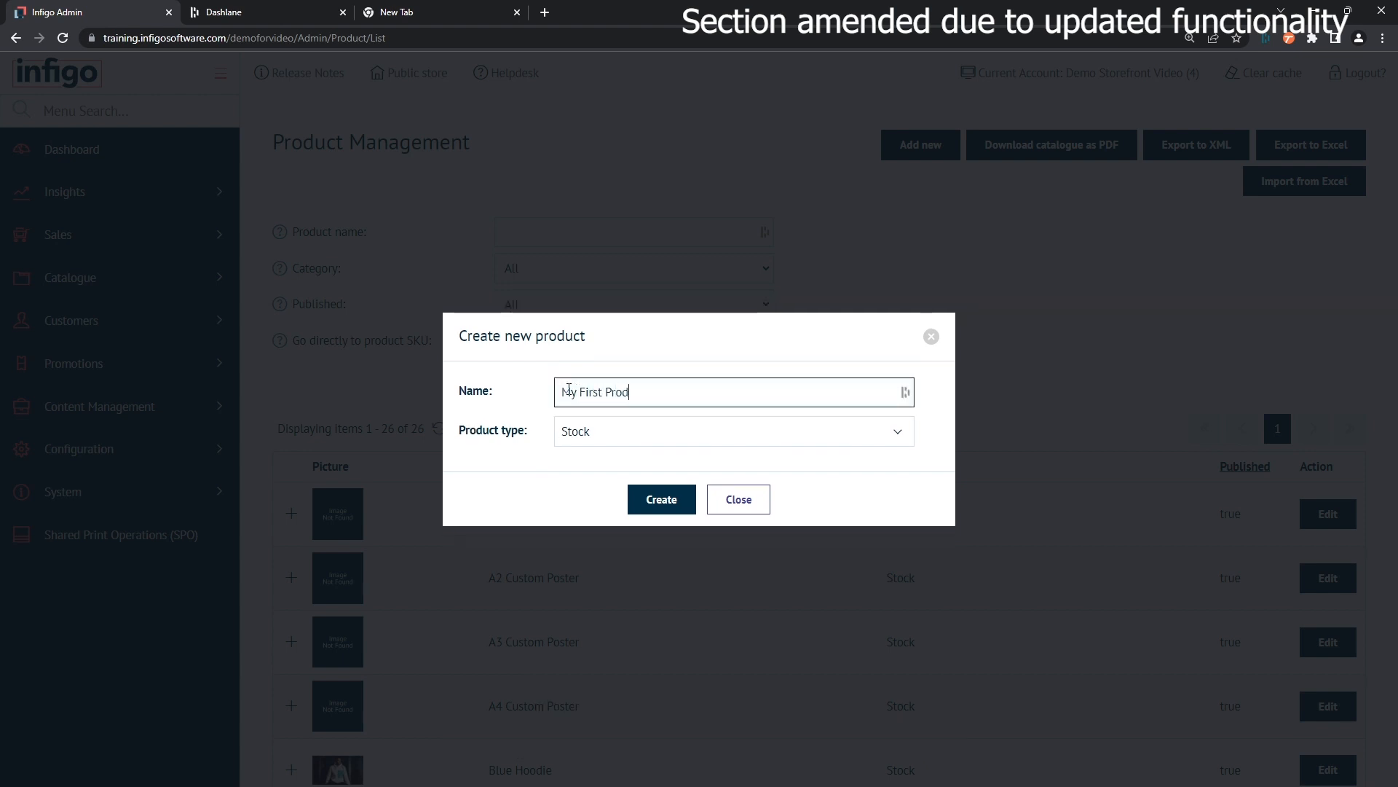
{"action": "left_click", "coordinate": [649, 435]}
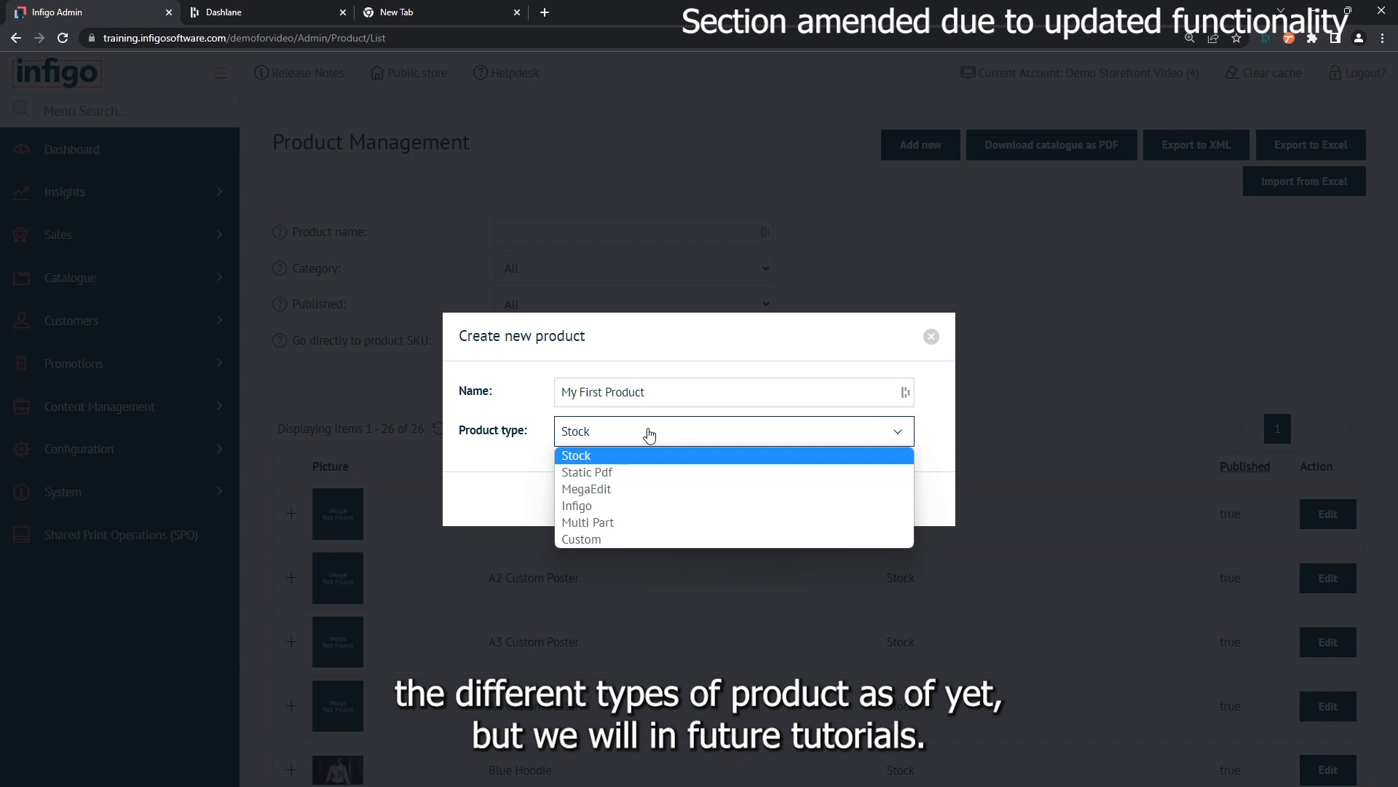
{"action": "left_click", "coordinate": [589, 457]}
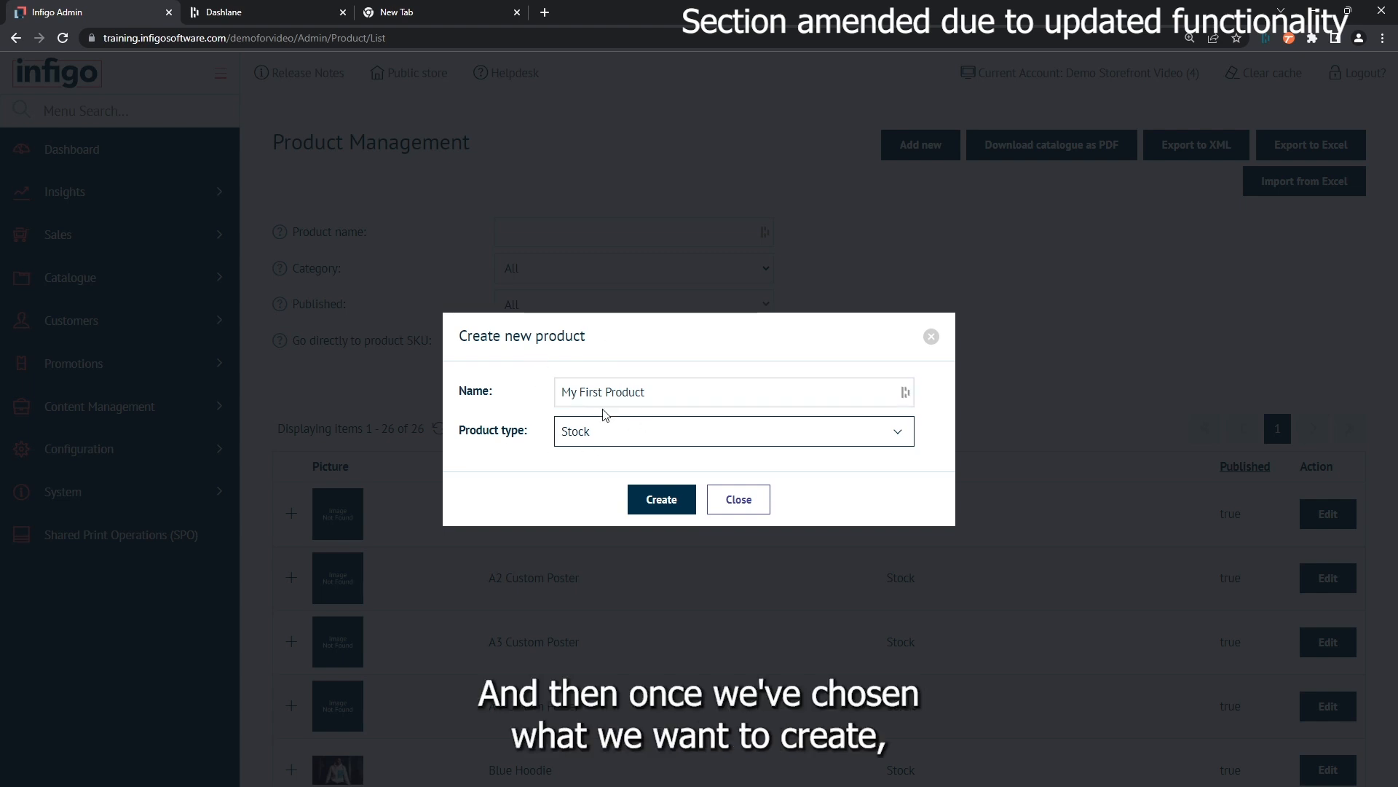
{"action": "left_click", "coordinate": [651, 503]}
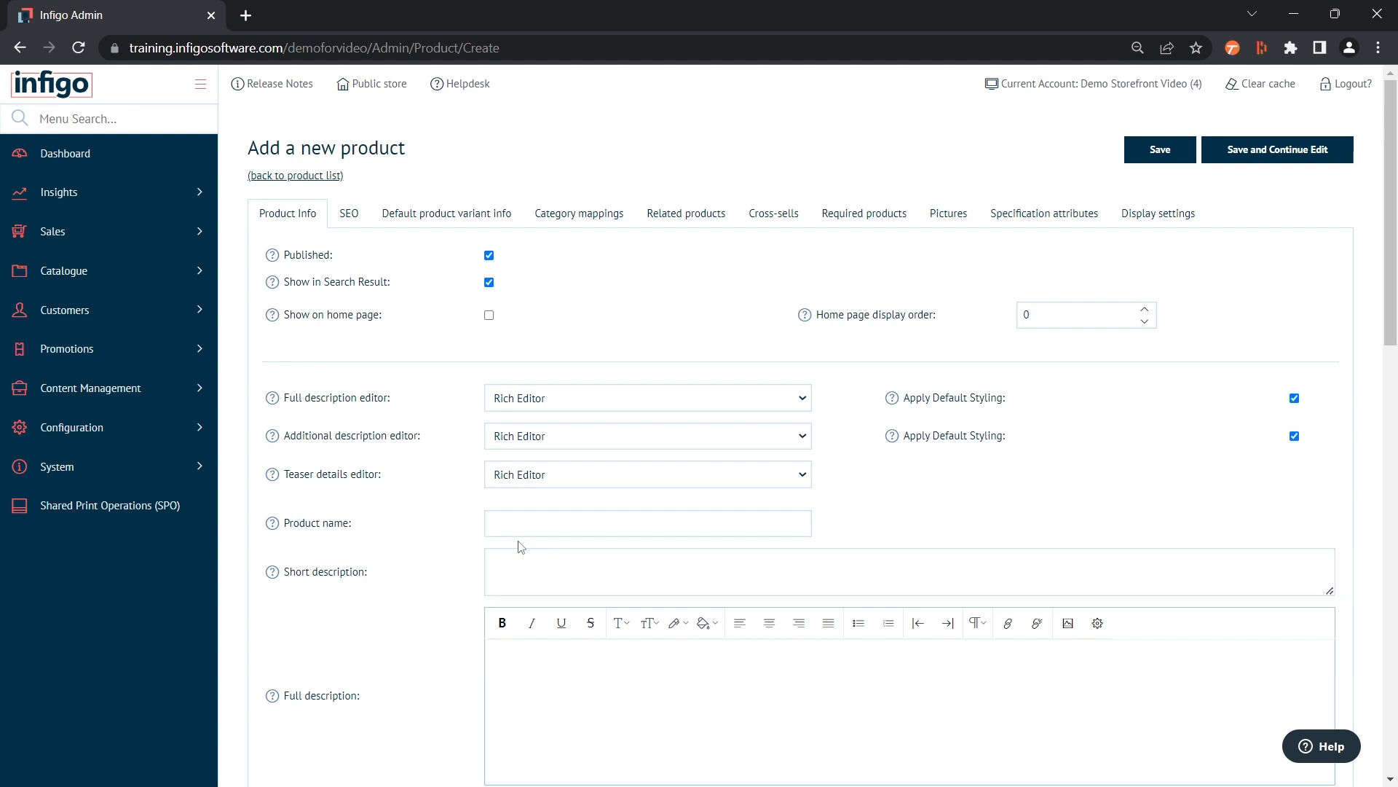
Enter "My First Product" as the product name on the new product form and save it, continuing to edit
{"action": "left_click", "coordinate": [523, 519]}
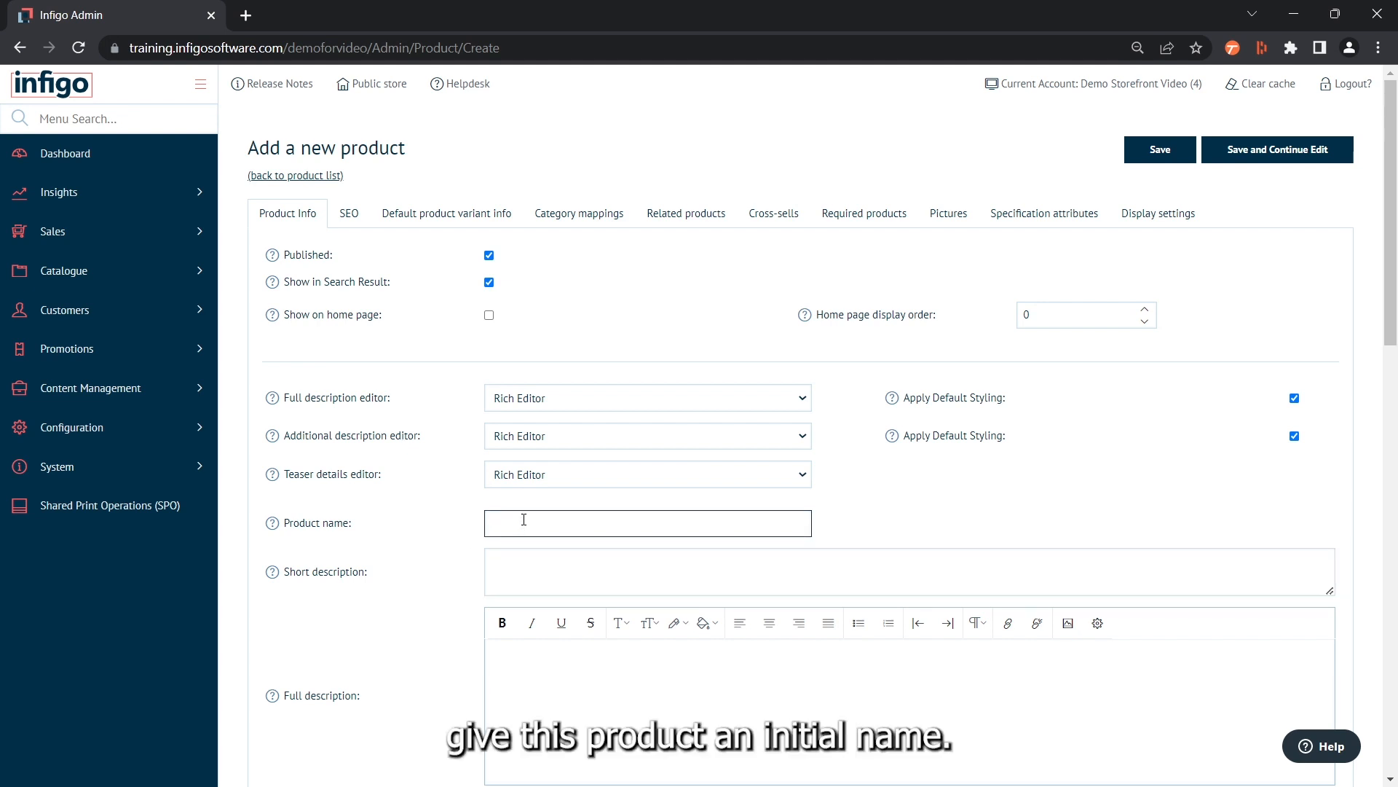
{"action": "type", "text": "My Firs"}
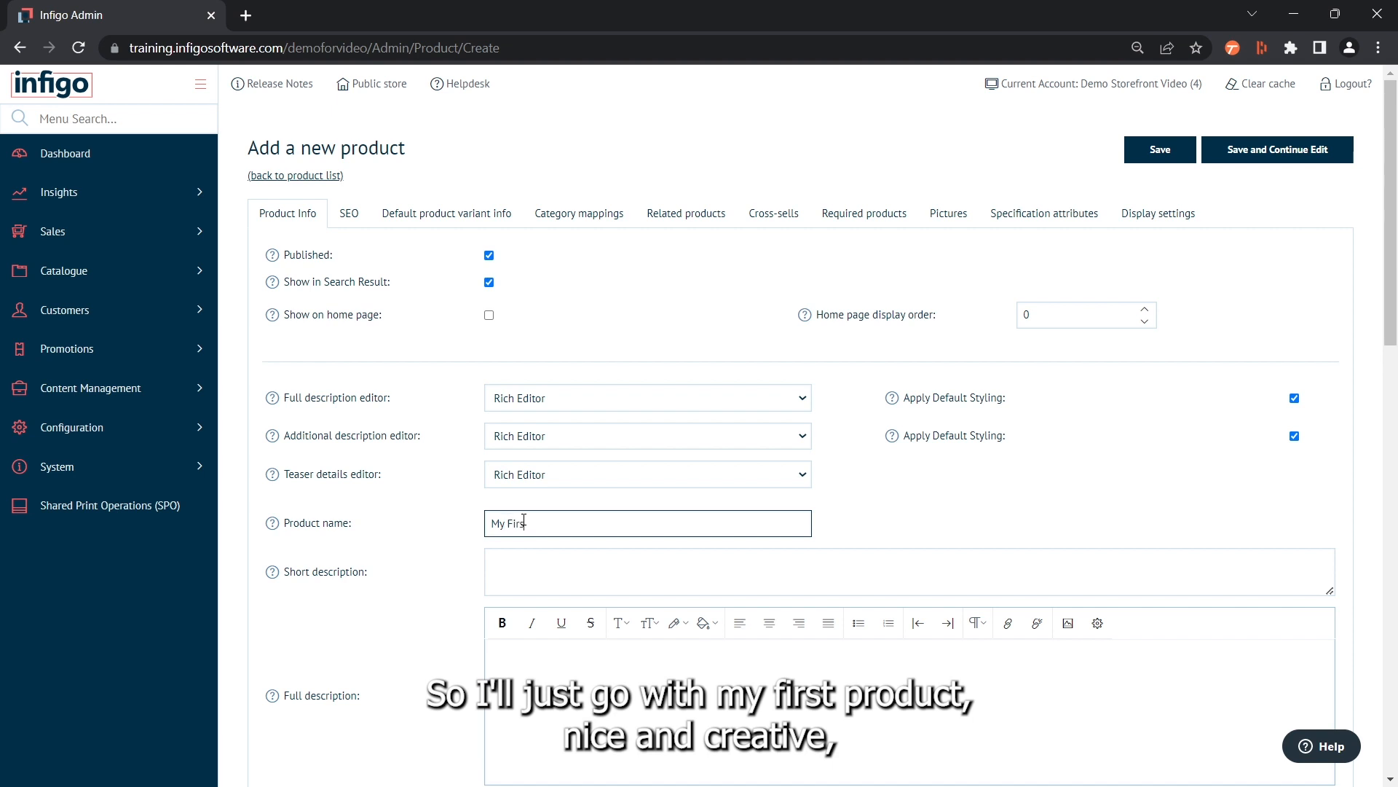
{"action": "type", "text": "t Product"}
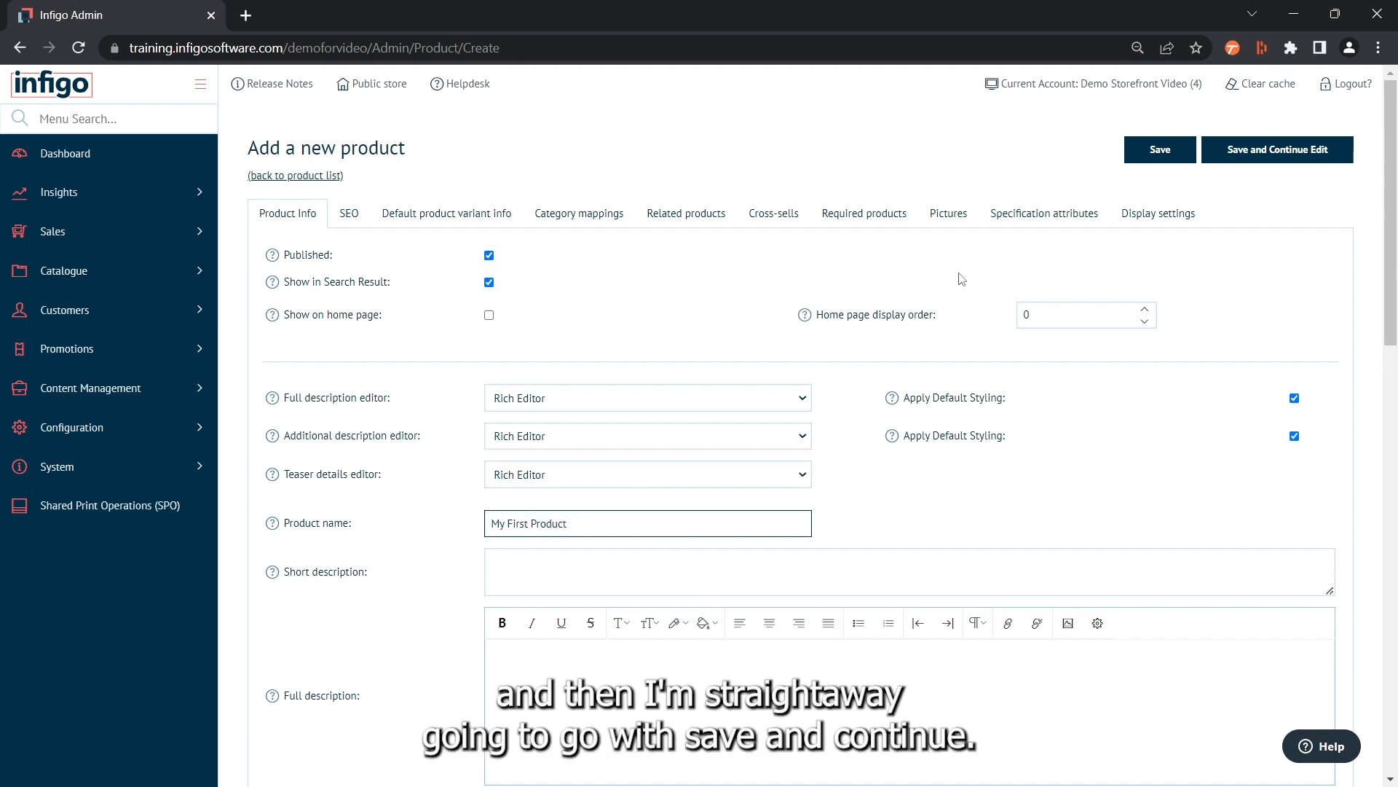
{"action": "left_click", "coordinate": [1301, 159]}
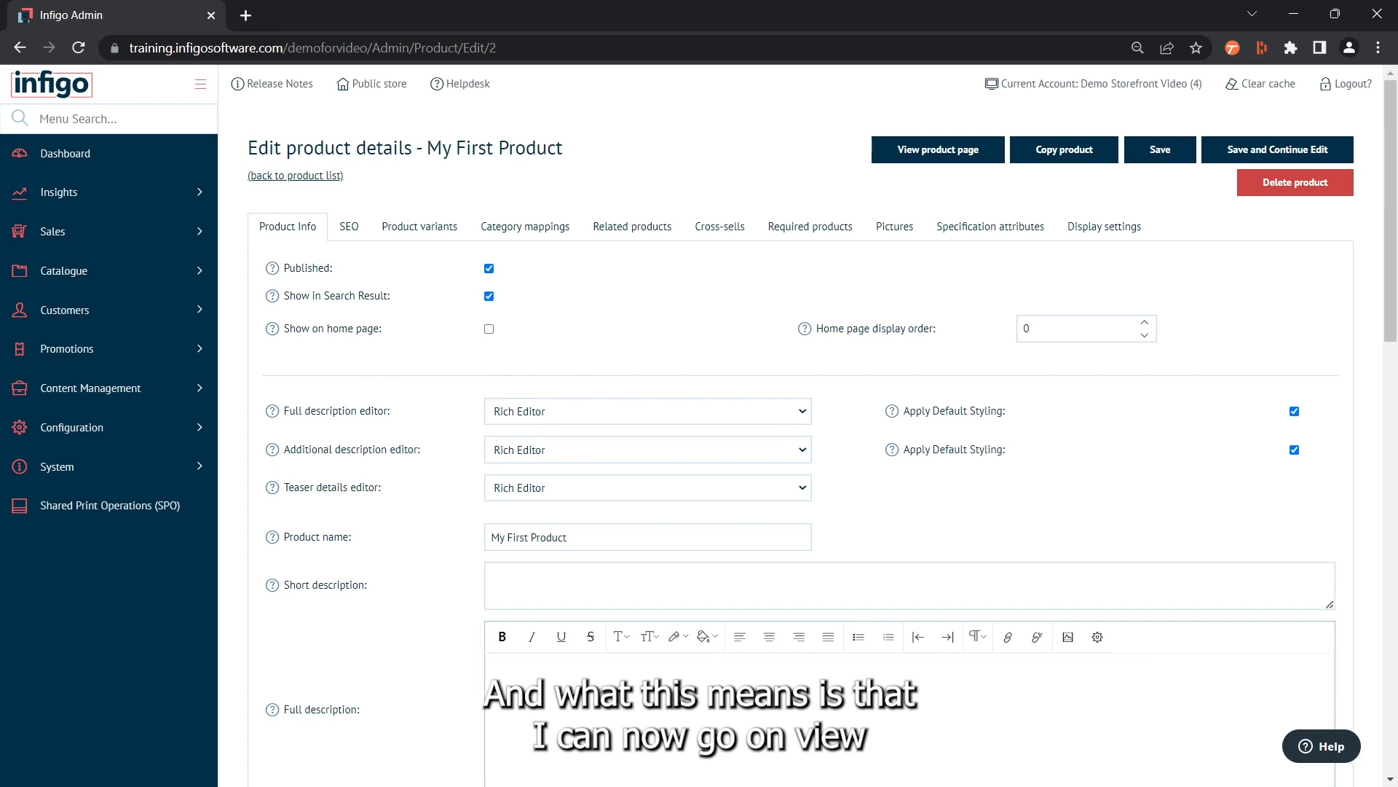
View the new product's storefront page and check its title and price
{"action": "left_click", "coordinate": [937, 154]}
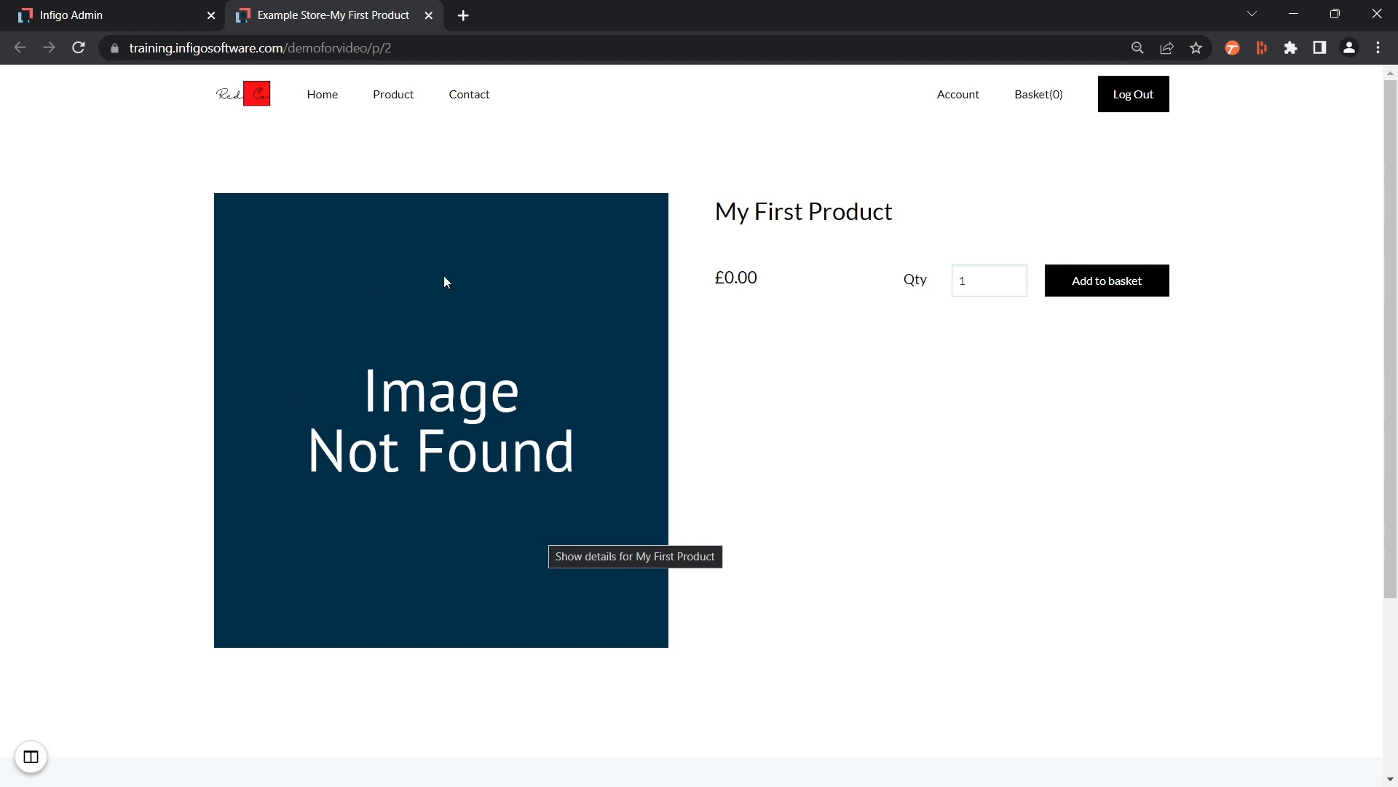
{"action": "left_click_drag", "start_coordinate": [705, 212], "coordinate": [985, 240]}
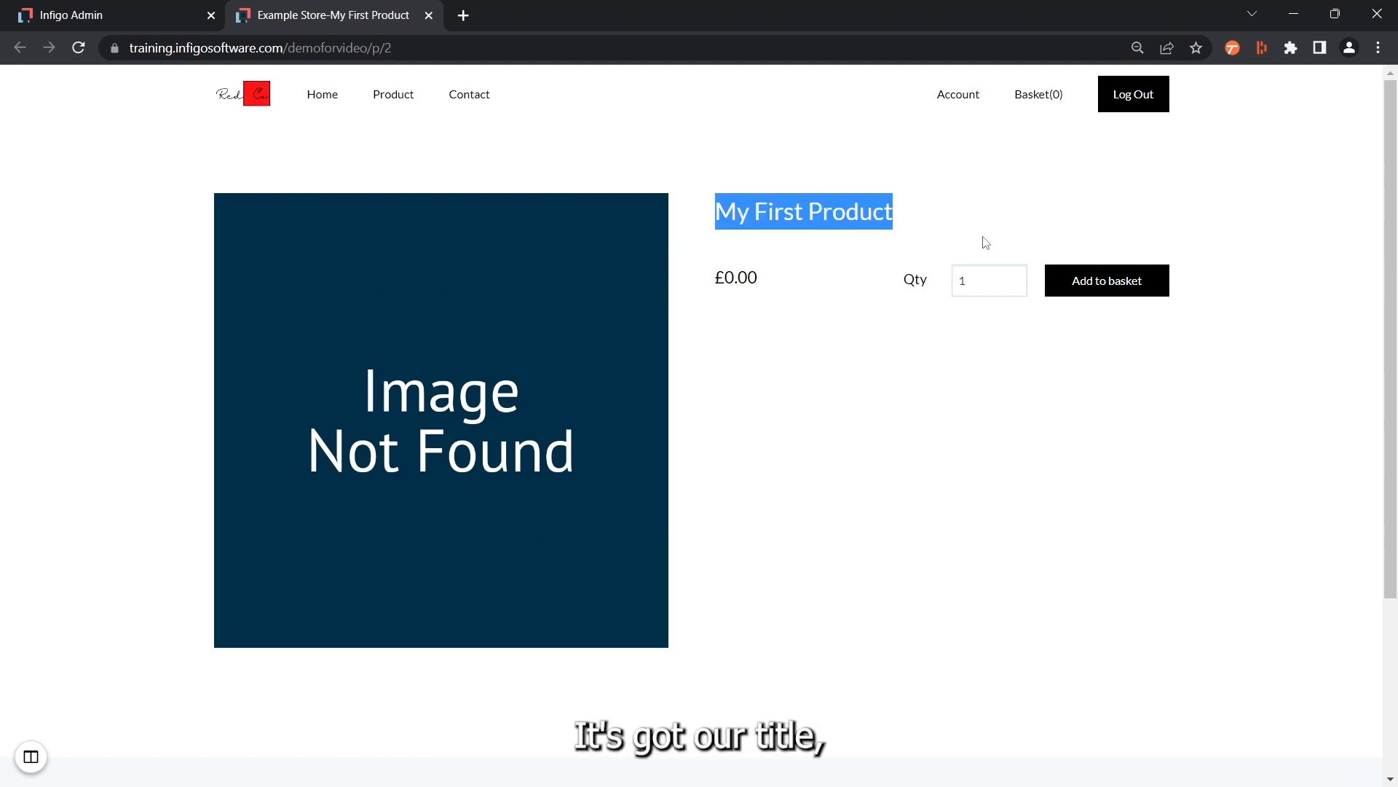
{"action": "left_click", "coordinate": [704, 271]}
{"action": "left_click_drag", "start_coordinate": [705, 277], "coordinate": [813, 276]}
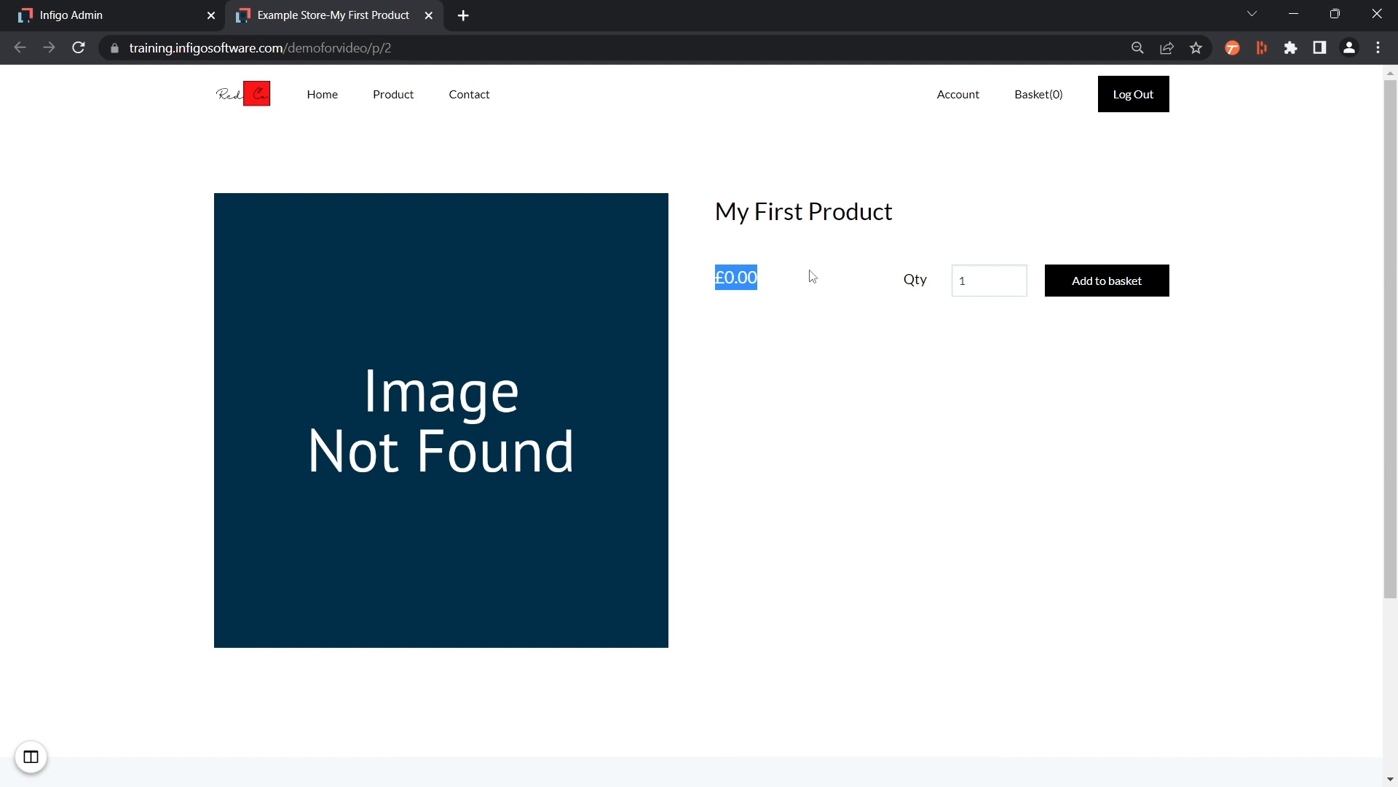
{"action": "left_click", "coordinate": [813, 276]}
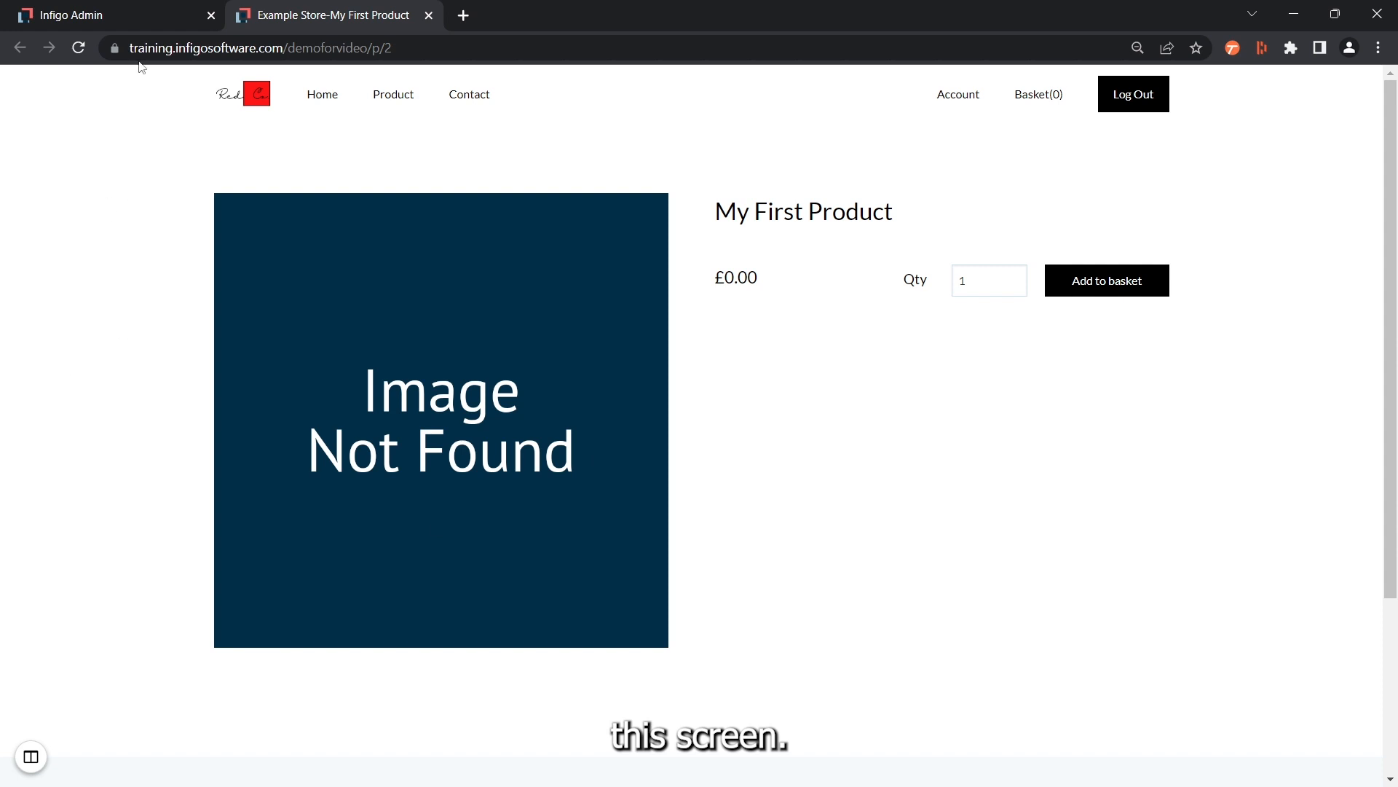
Return to the product's admin details and examine the Published and Show in Search Result settings
{"action": "left_click", "coordinate": [103, 12]}
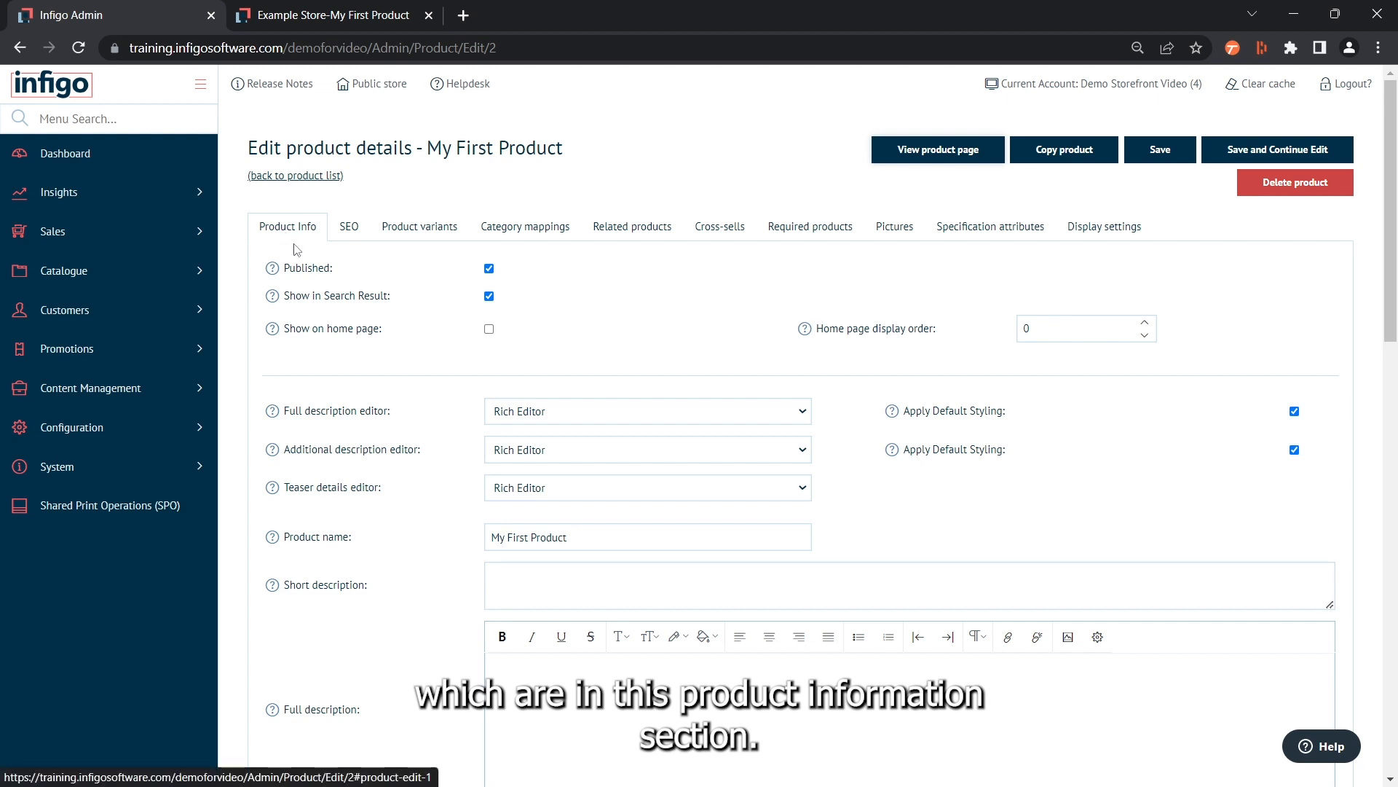
{"action": "mouse_move", "coordinate": [270, 269]}
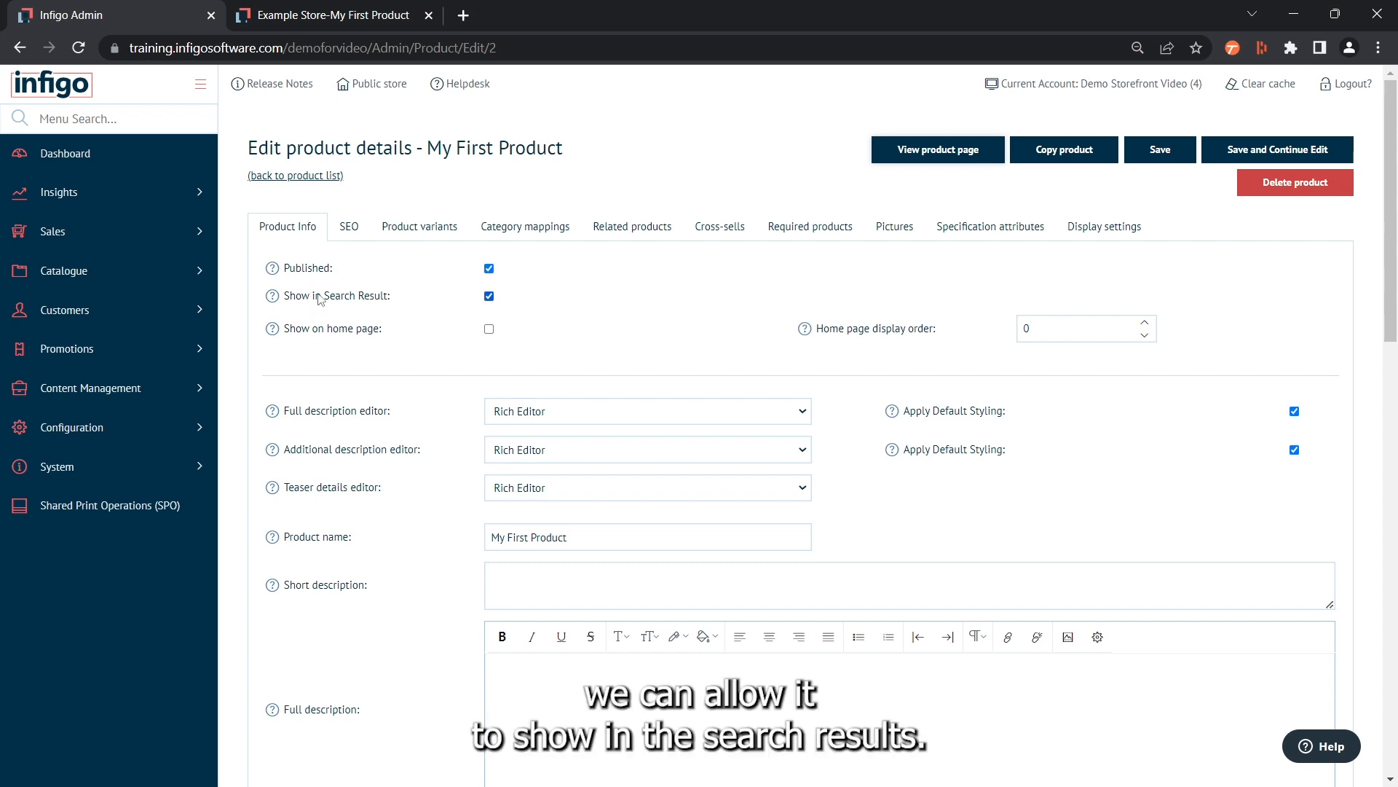
{"action": "mouse_move", "coordinate": [276, 304]}
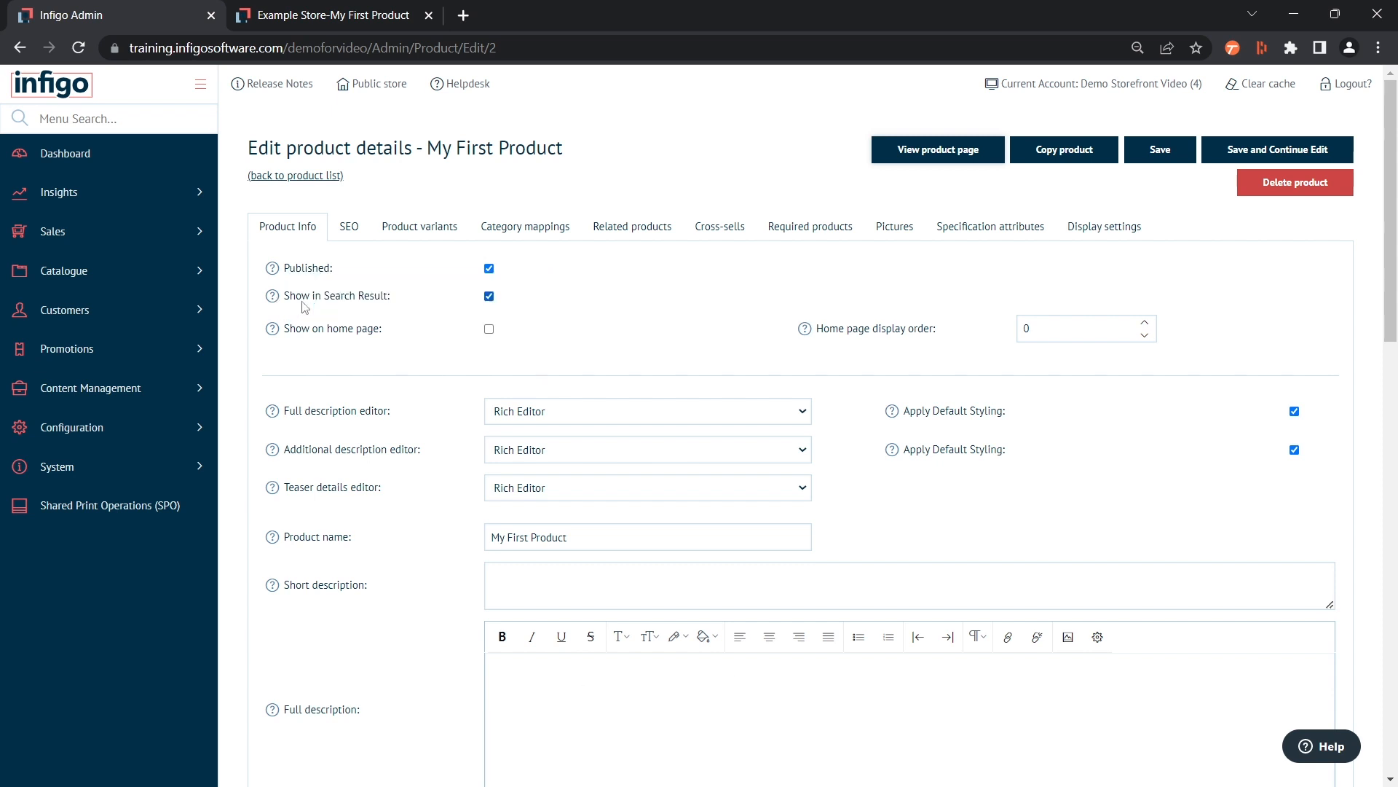
Duplicate the storefront product page in the browser and go to the store's home page in the copy
{"action": "left_click", "coordinate": [343, 8]}
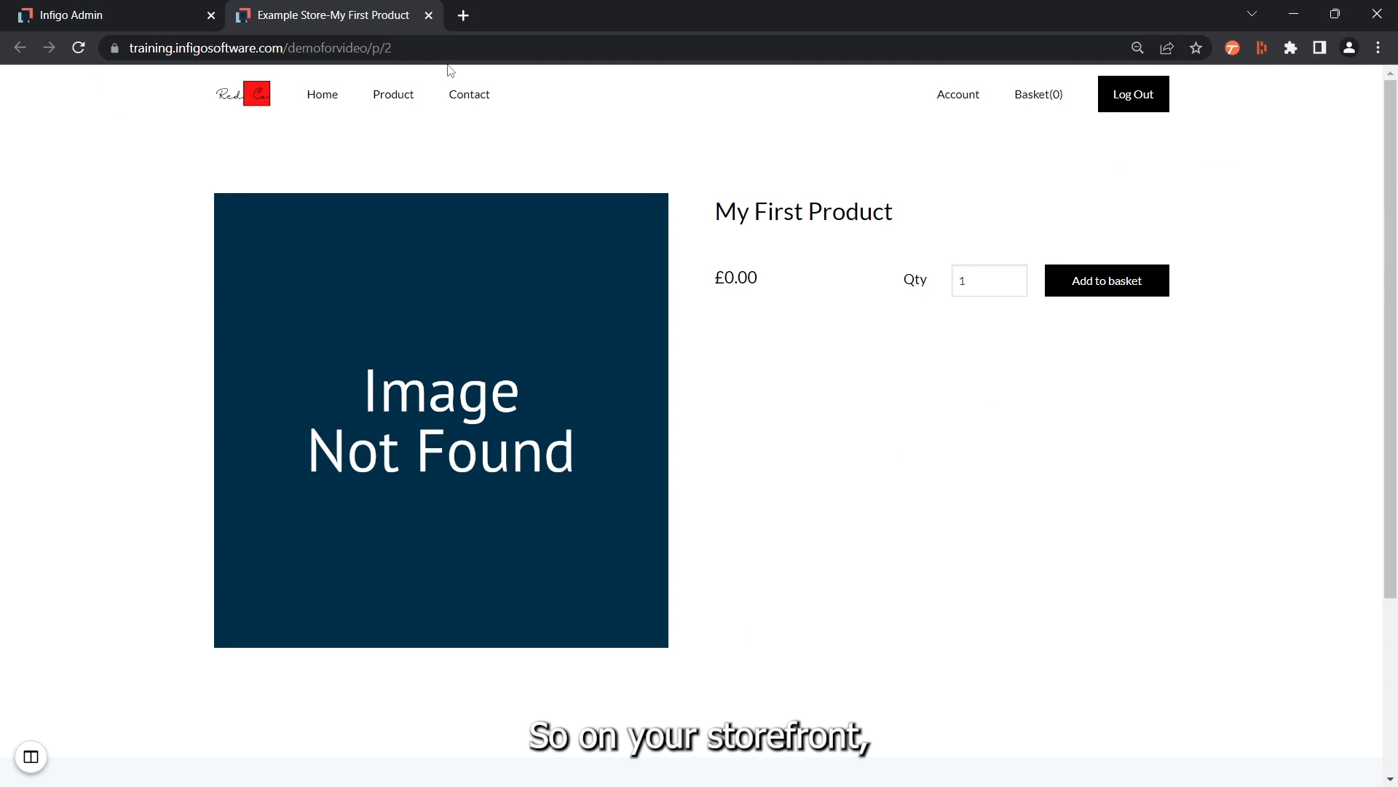
{"action": "right_click", "coordinate": [319, 18]}
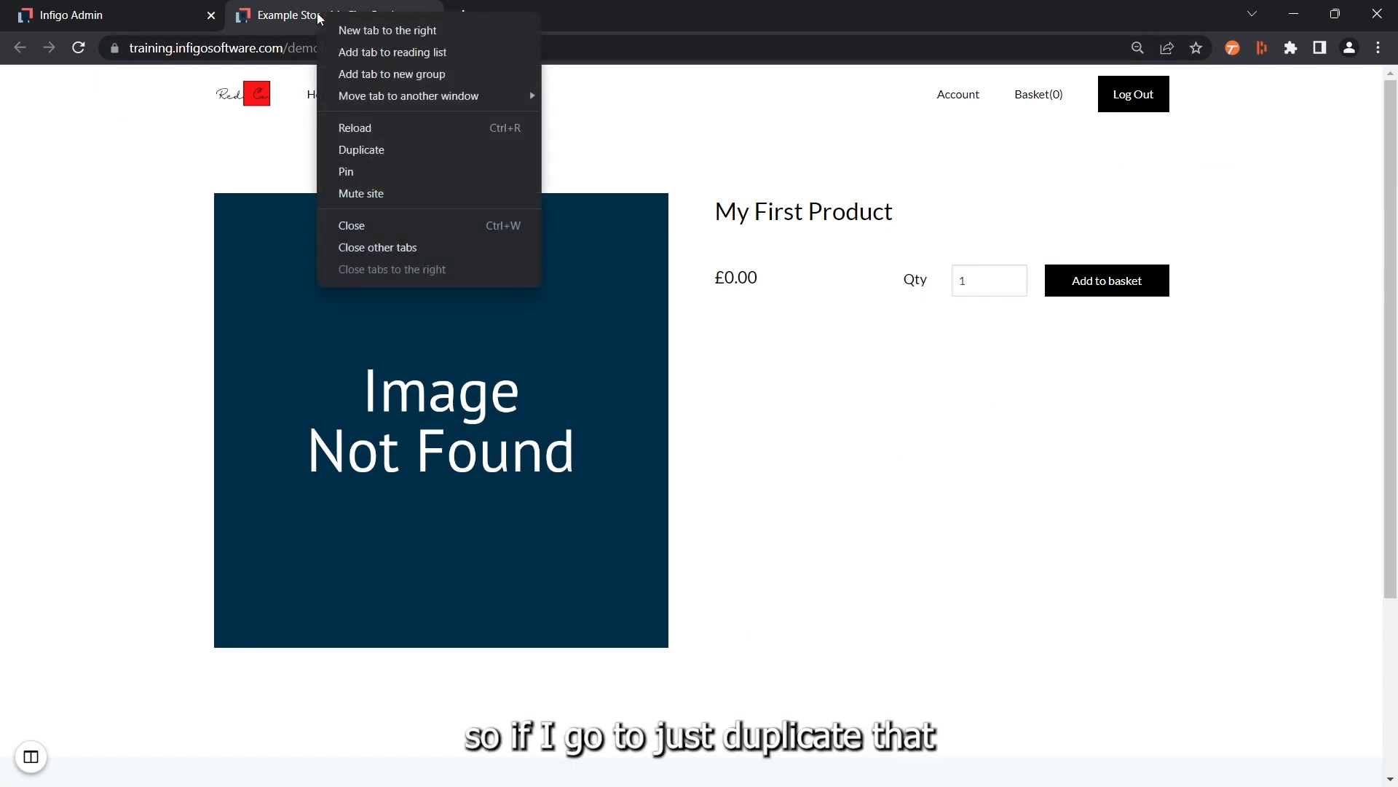
{"action": "left_click", "coordinate": [358, 150]}
{"action": "left_click", "coordinate": [331, 96]}
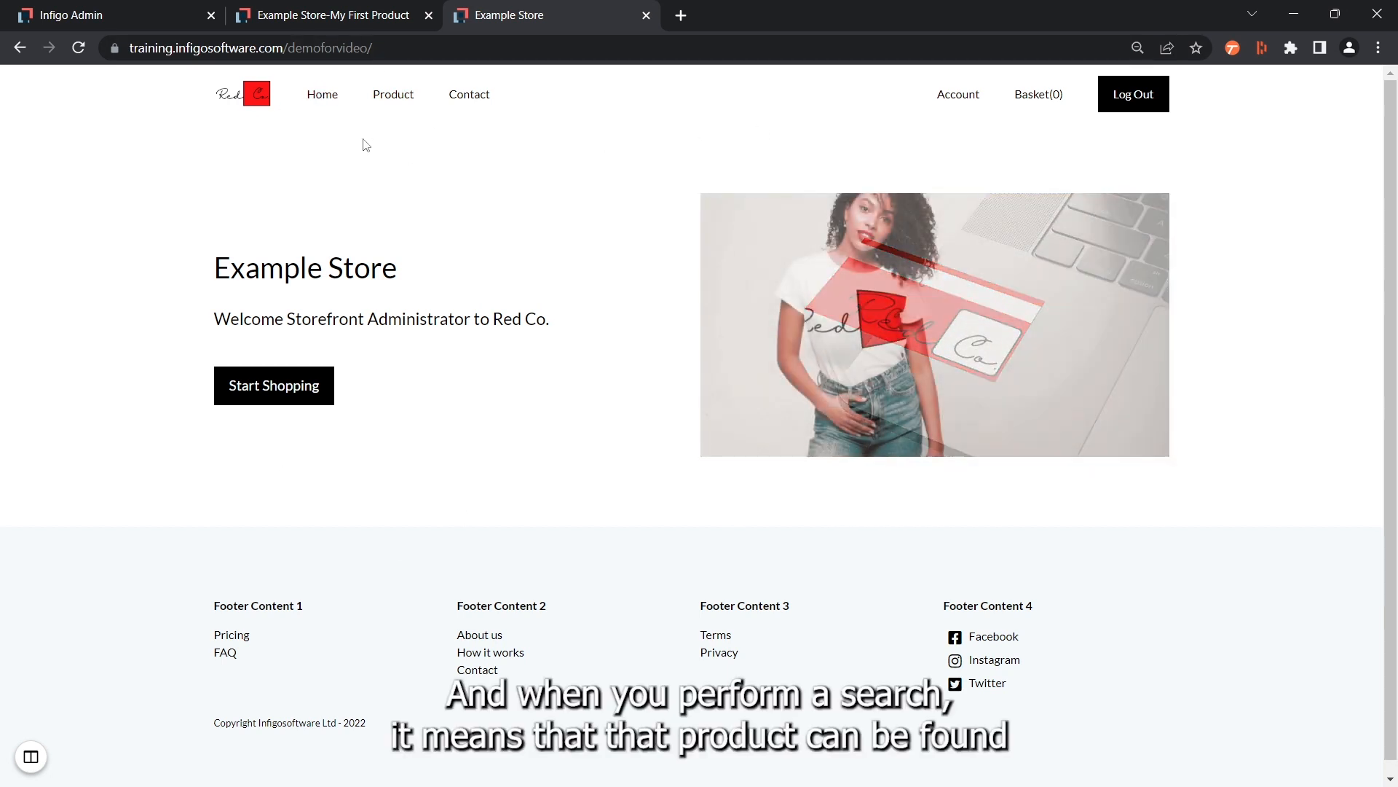
Enable Show on home page for My First Product in the admin and save, continuing to edit
{"action": "left_click", "coordinate": [70, 13]}
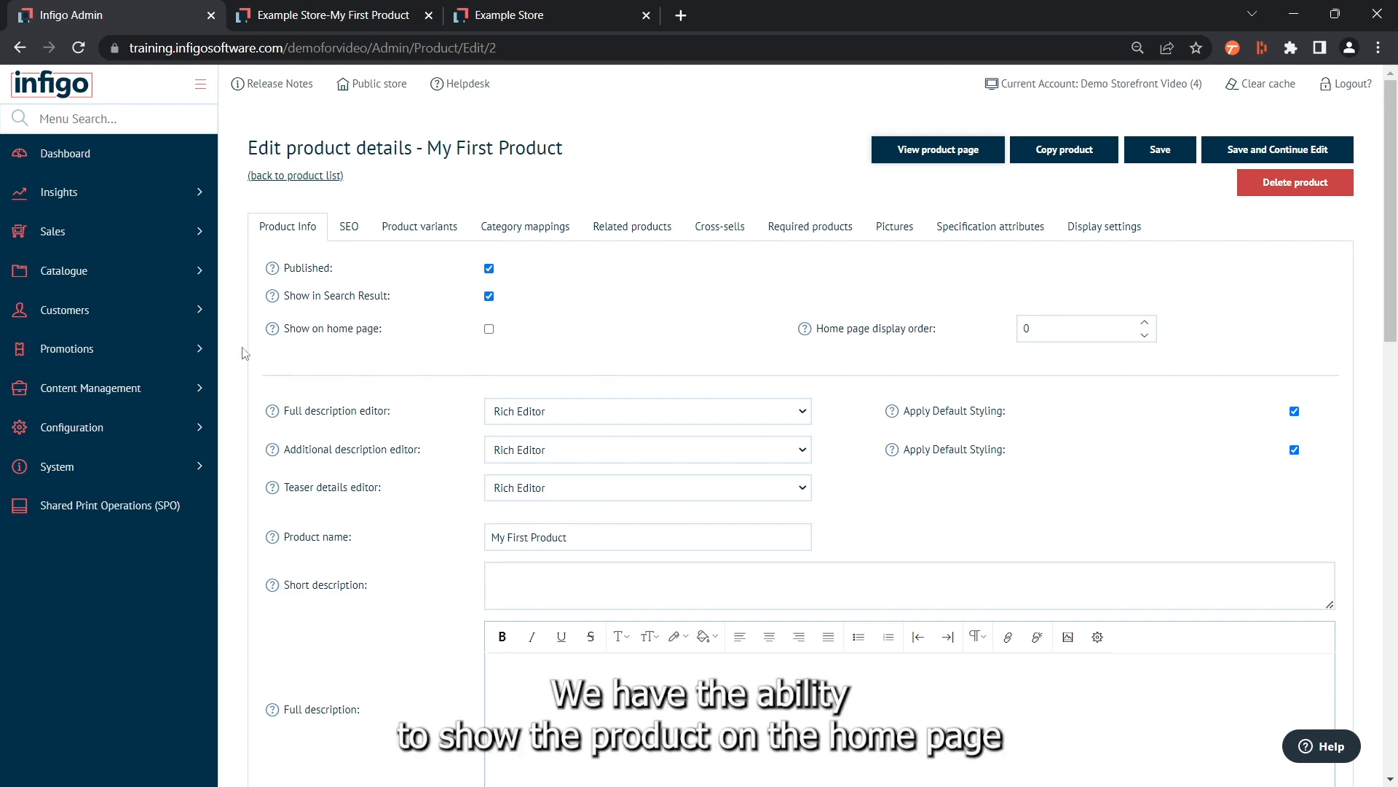
{"action": "left_click", "coordinate": [489, 329]}
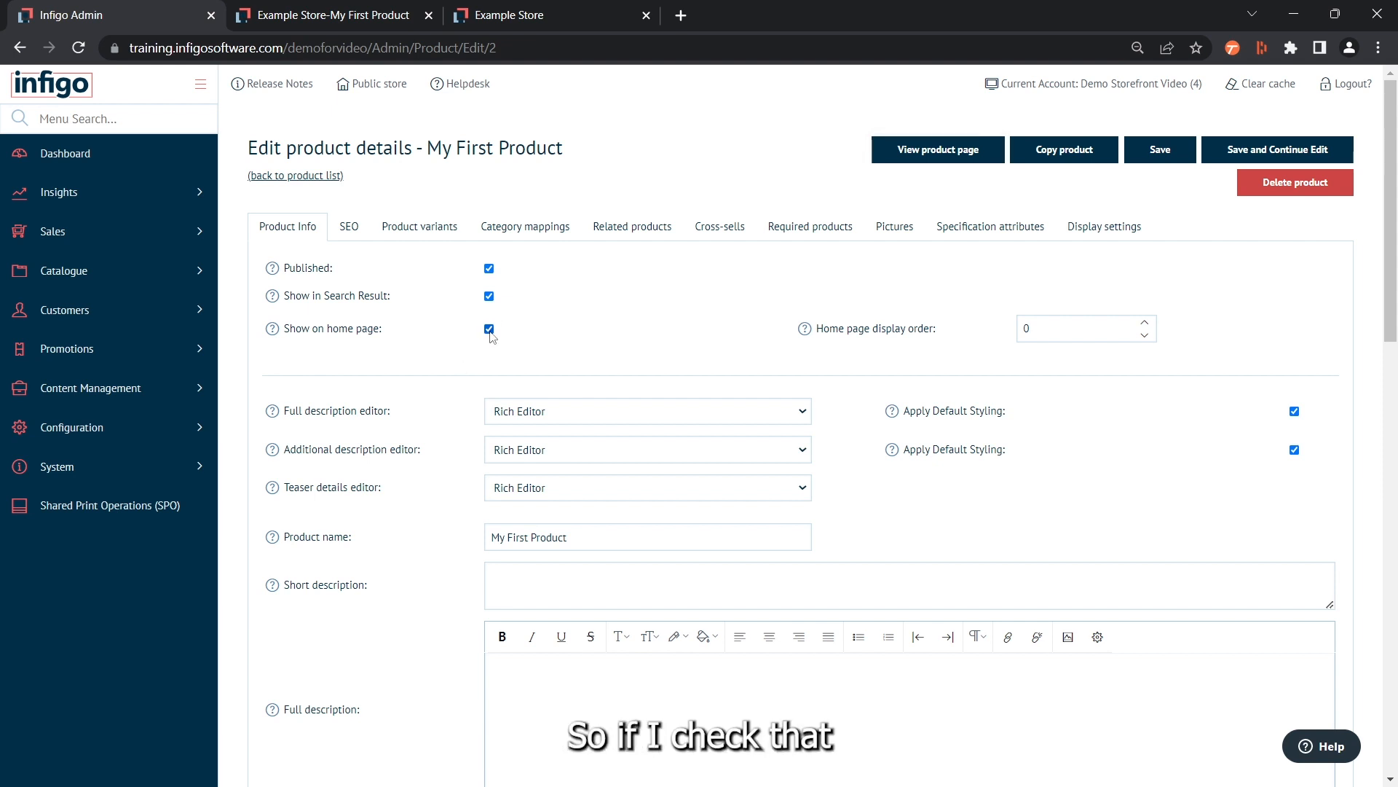
{"action": "left_click", "coordinate": [1283, 157]}
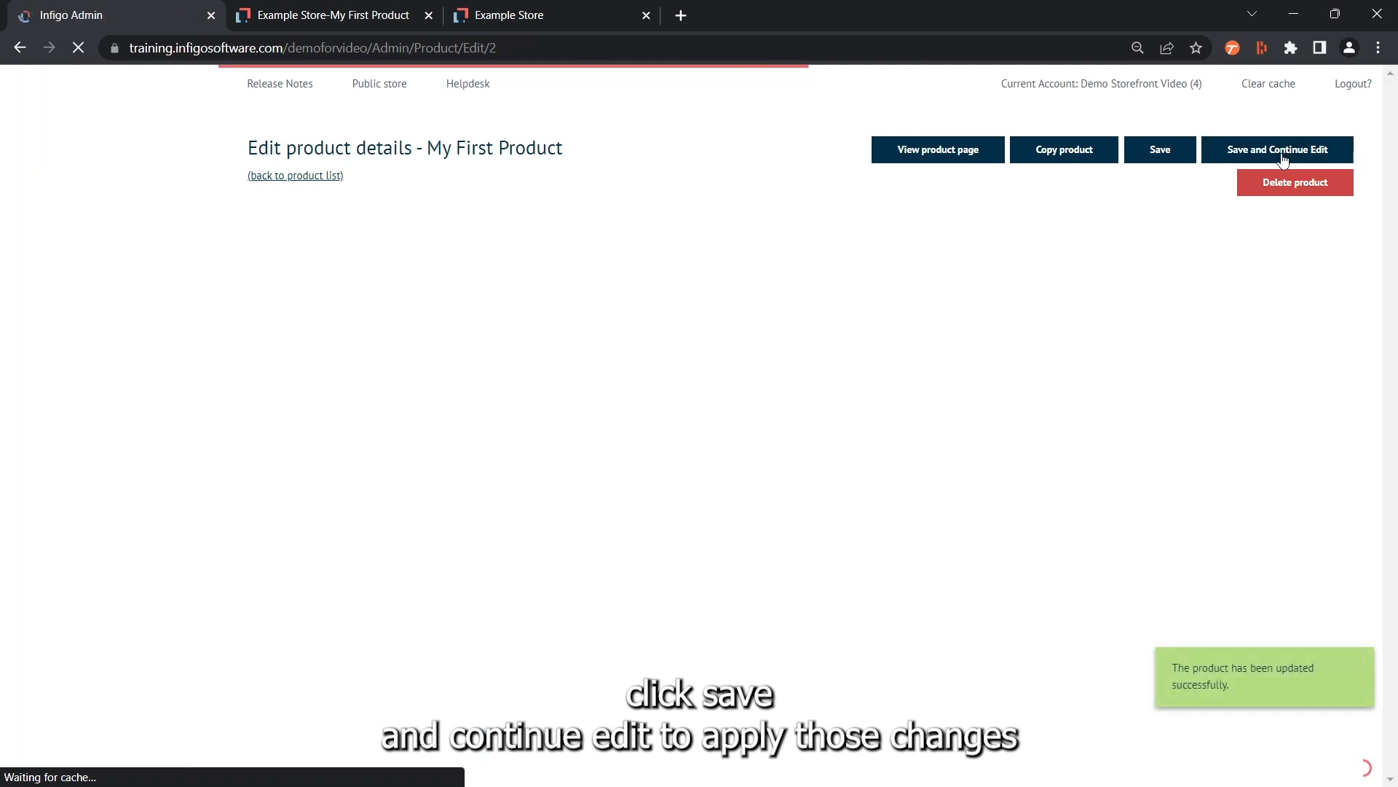
Refresh the storefront home page and examine its Featured products section
{"action": "left_click", "coordinate": [509, 18]}
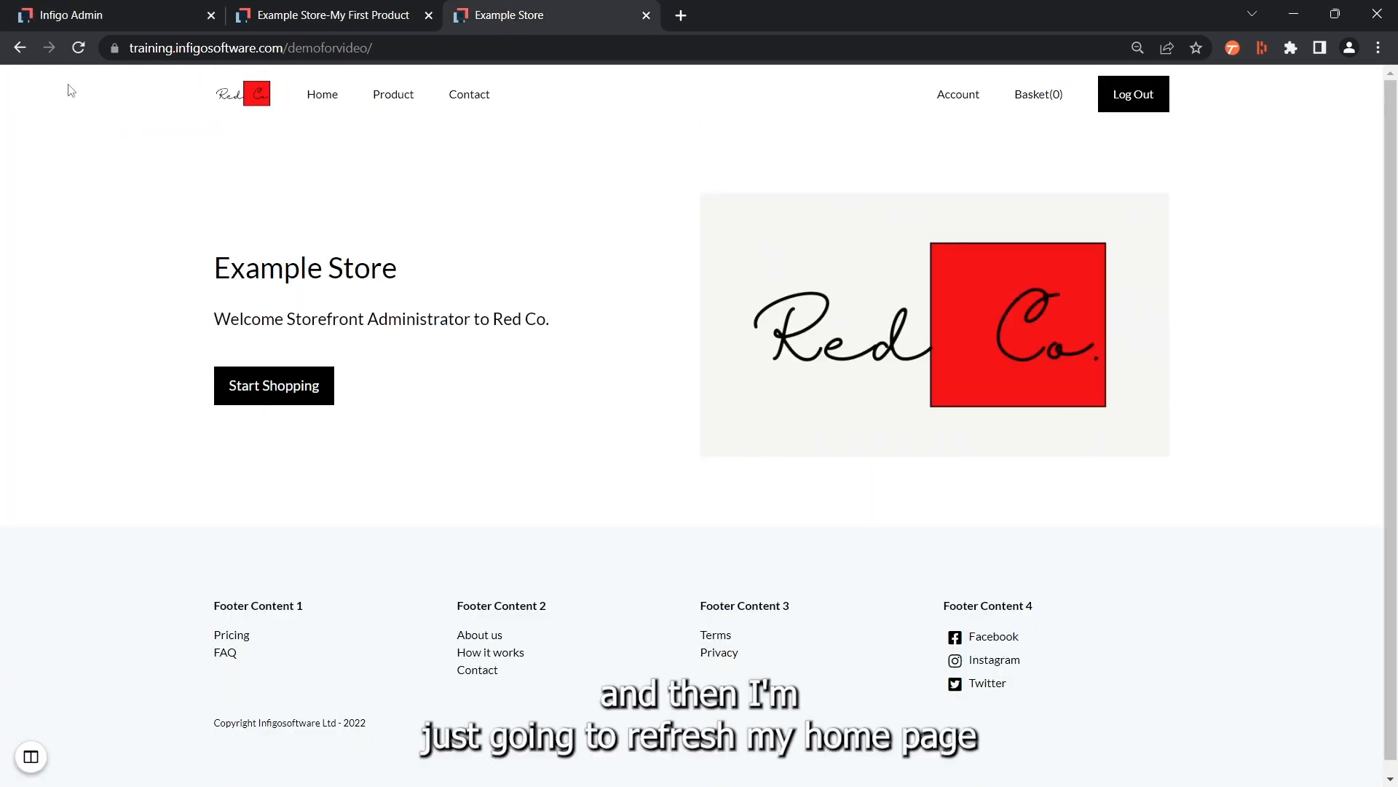
{"action": "left_click", "coordinate": [78, 48]}
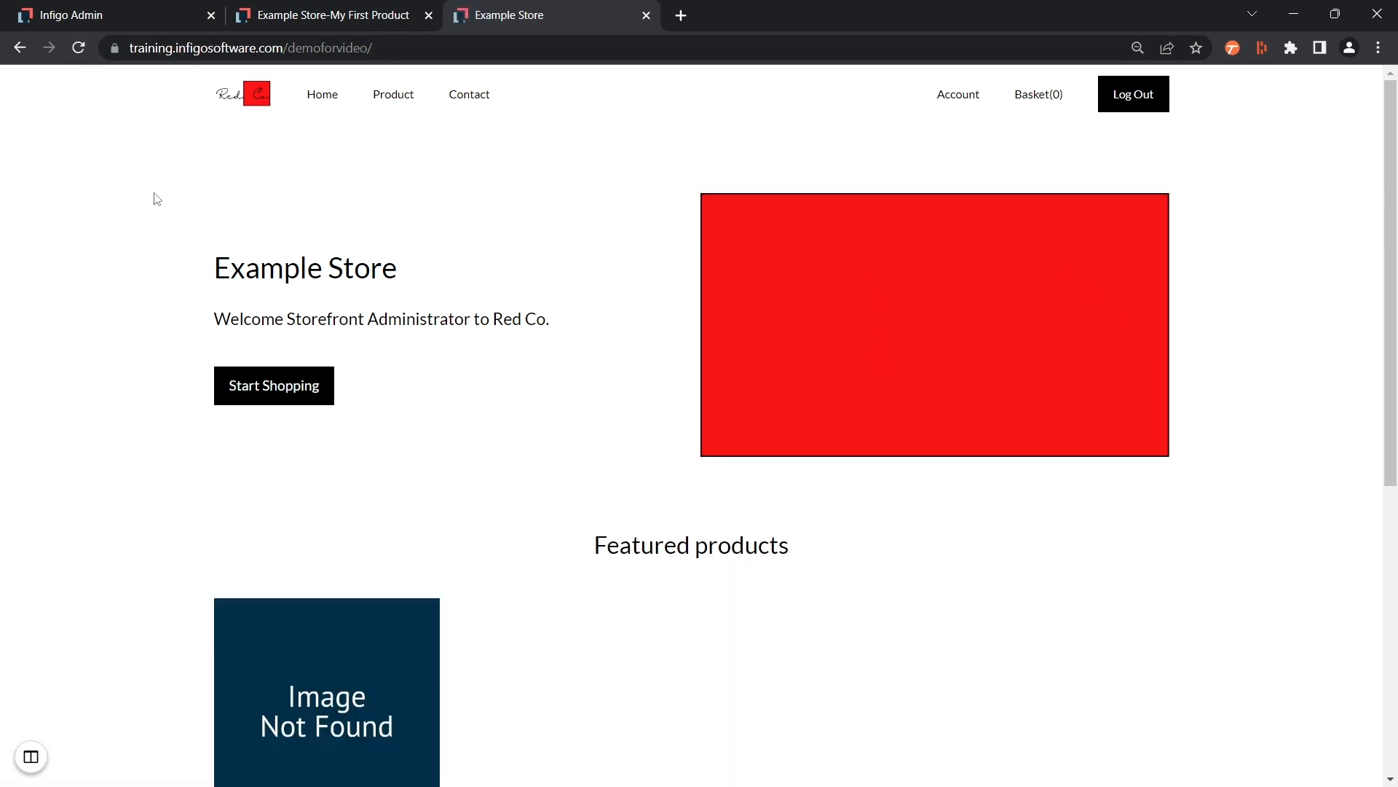
{"action": "scroll", "coordinate": [157, 233], "scroll_direction": "down", "scroll_amount": 2}
{"action": "scroll", "coordinate": [160, 266], "scroll_direction": "down", "scroll_amount": 1}
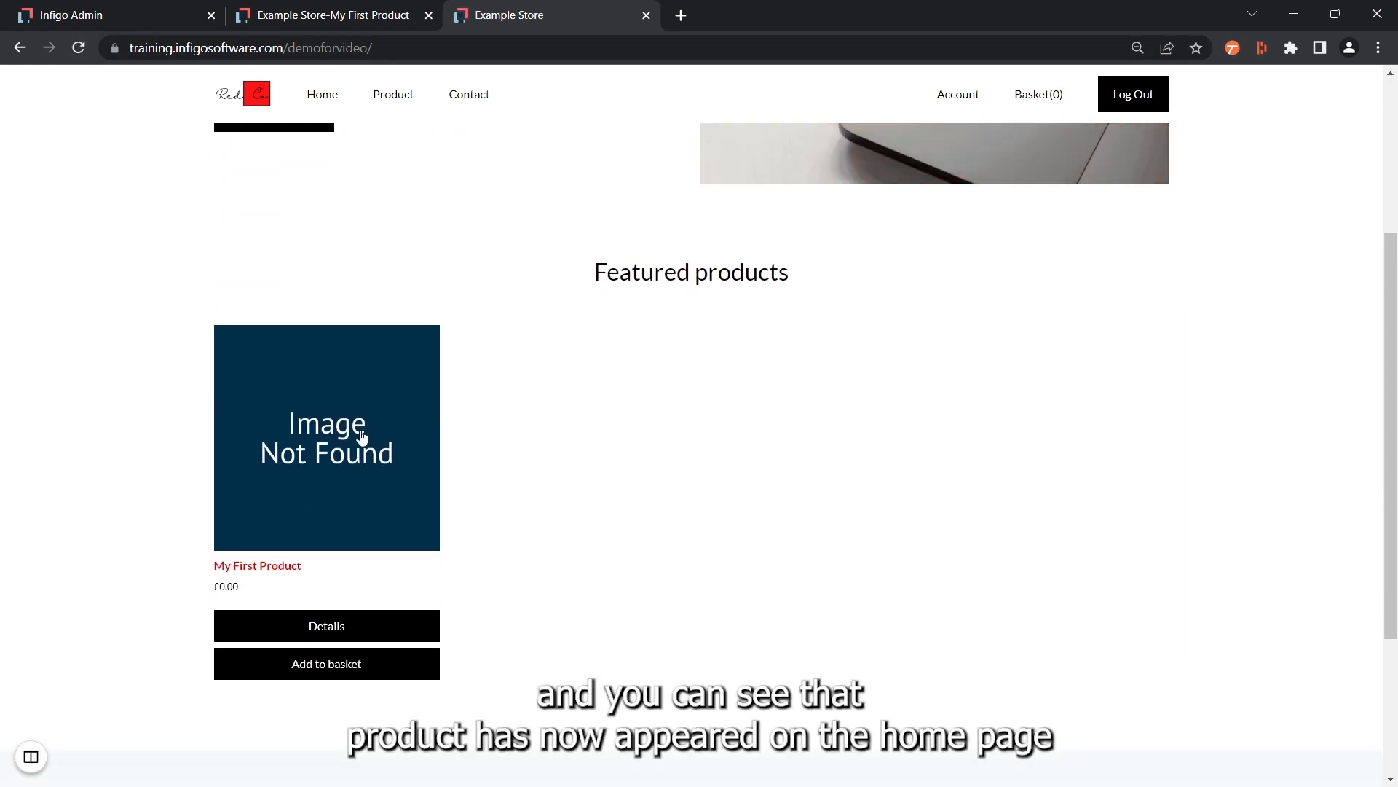
{"action": "scroll", "coordinate": [490, 393], "scroll_direction": "up", "scroll_amount": 1}
{"action": "scroll", "coordinate": [489, 394], "scroll_direction": "up", "scroll_amount": 2}
{"action": "scroll", "coordinate": [525, 447], "scroll_direction": "down", "scroll_amount": 3}
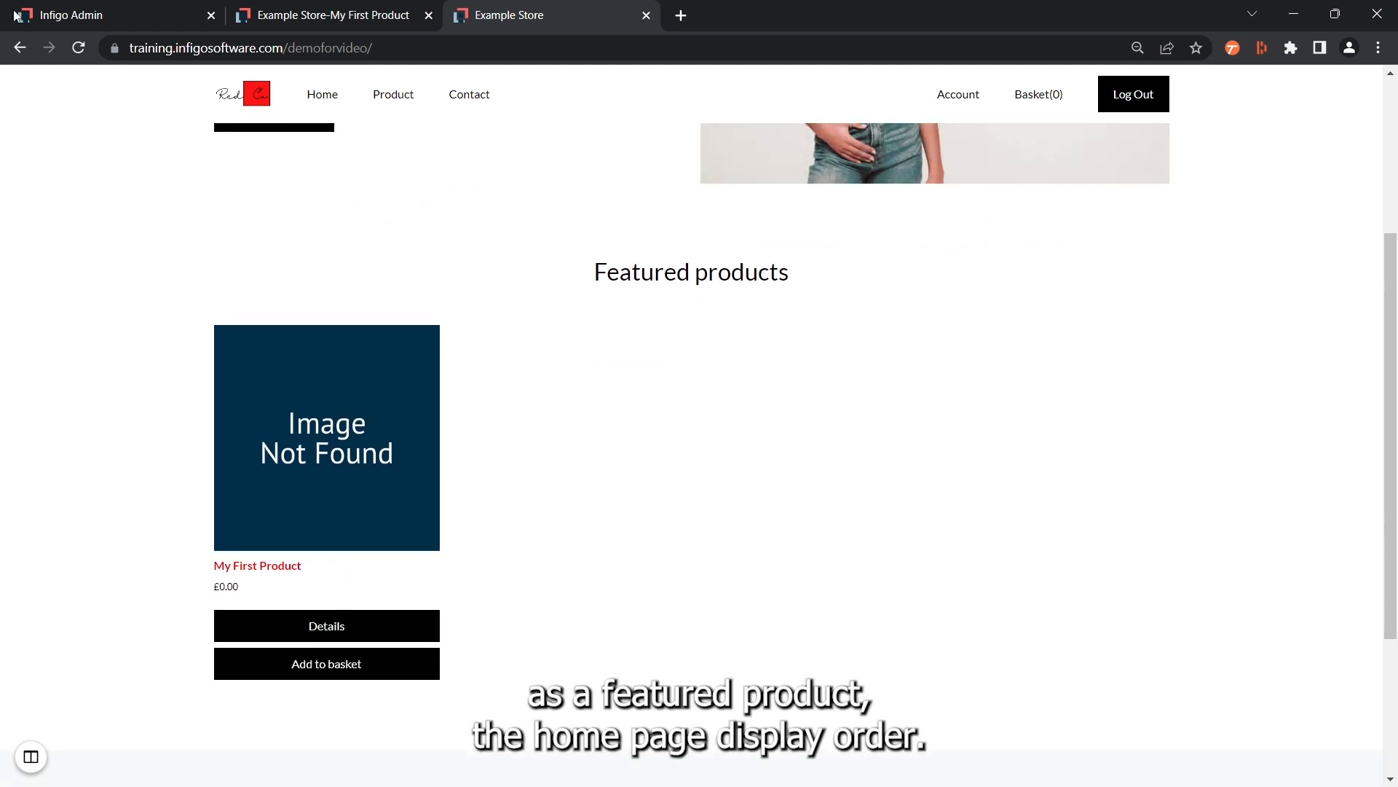
Return to the product's admin details and review the home page display order, full description editor choices and description boxes
{"action": "left_click", "coordinate": [93, 18]}
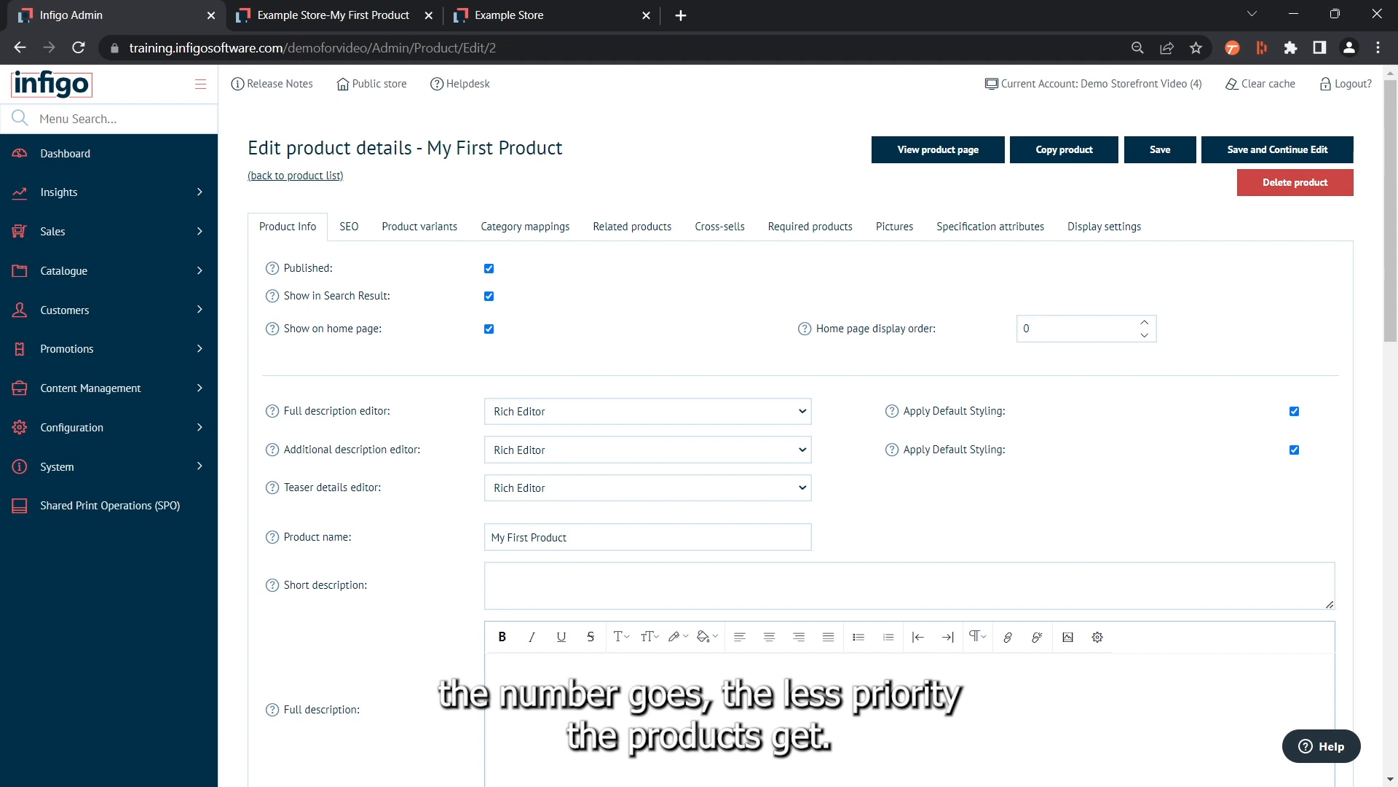
{"action": "scroll", "coordinate": [244, 443], "scroll_direction": "down", "scroll_amount": 1}
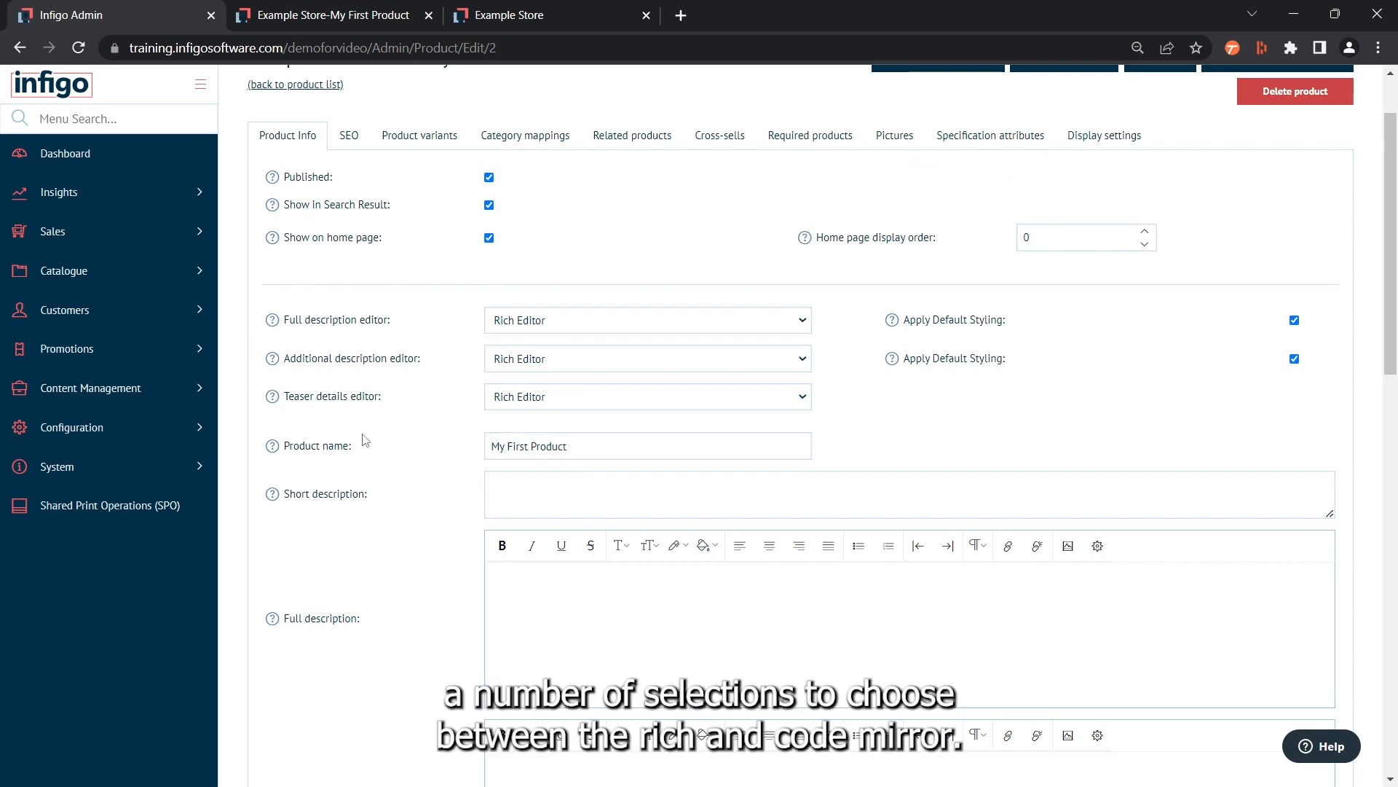
{"action": "left_click", "coordinate": [510, 321]}
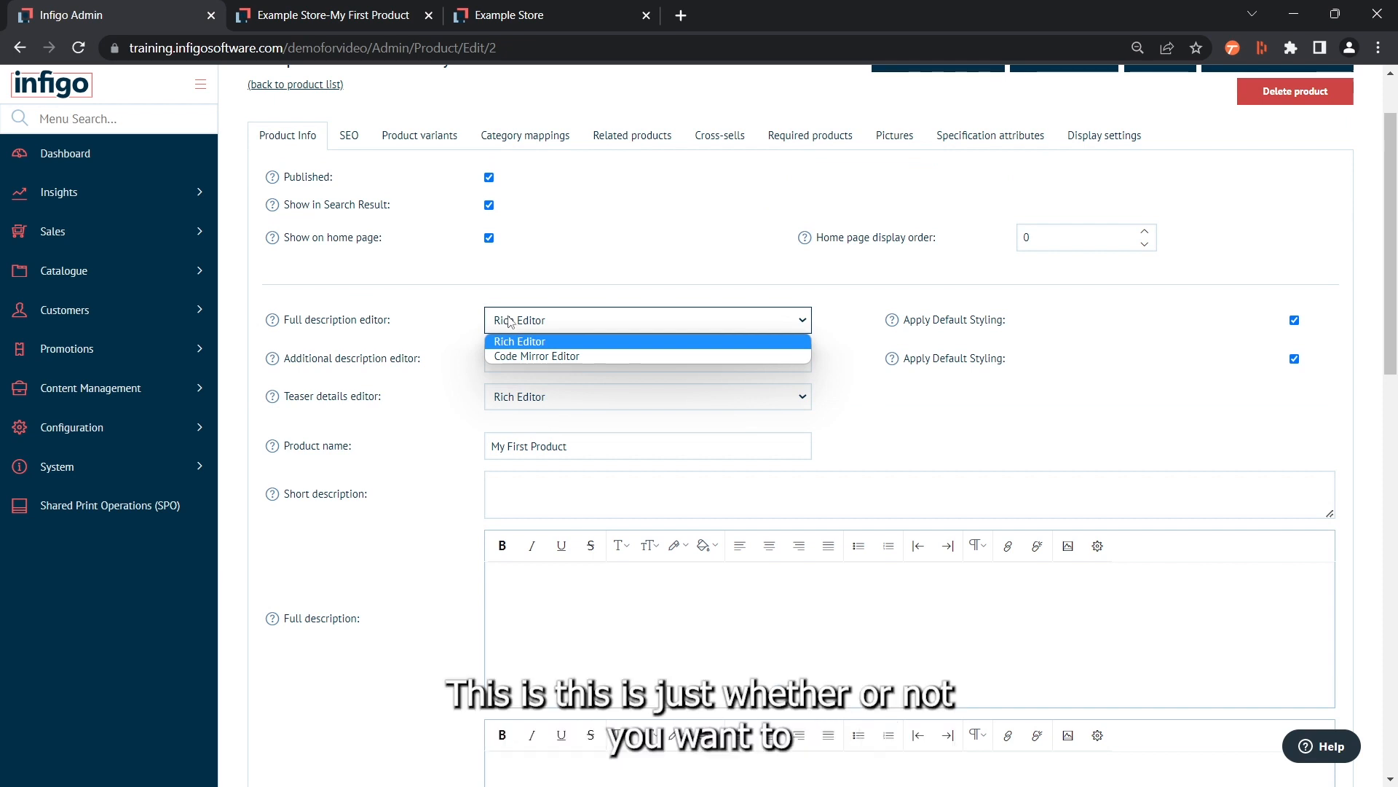
{"action": "left_click", "coordinate": [509, 321]}
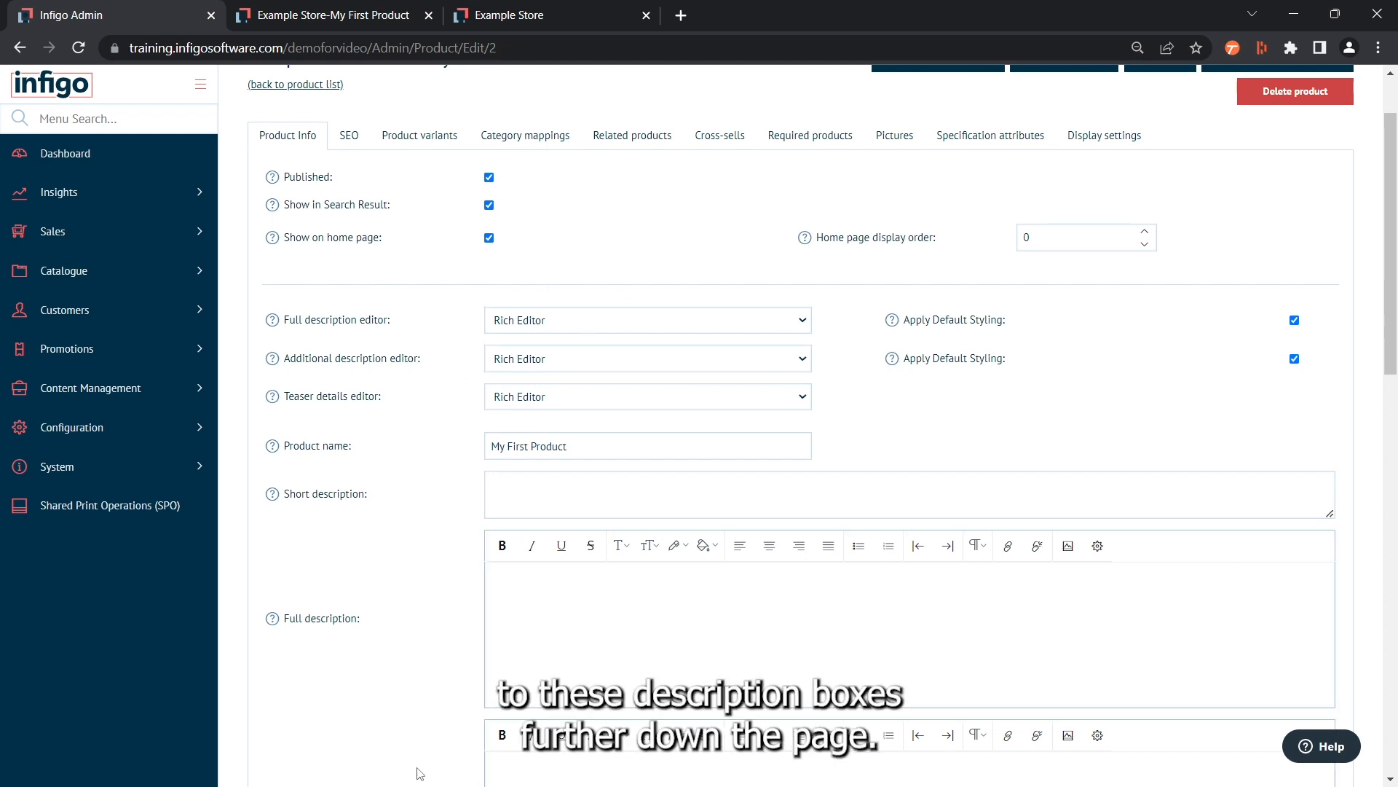
{"action": "scroll", "coordinate": [382, 646], "scroll_direction": "down", "scroll_amount": 2}
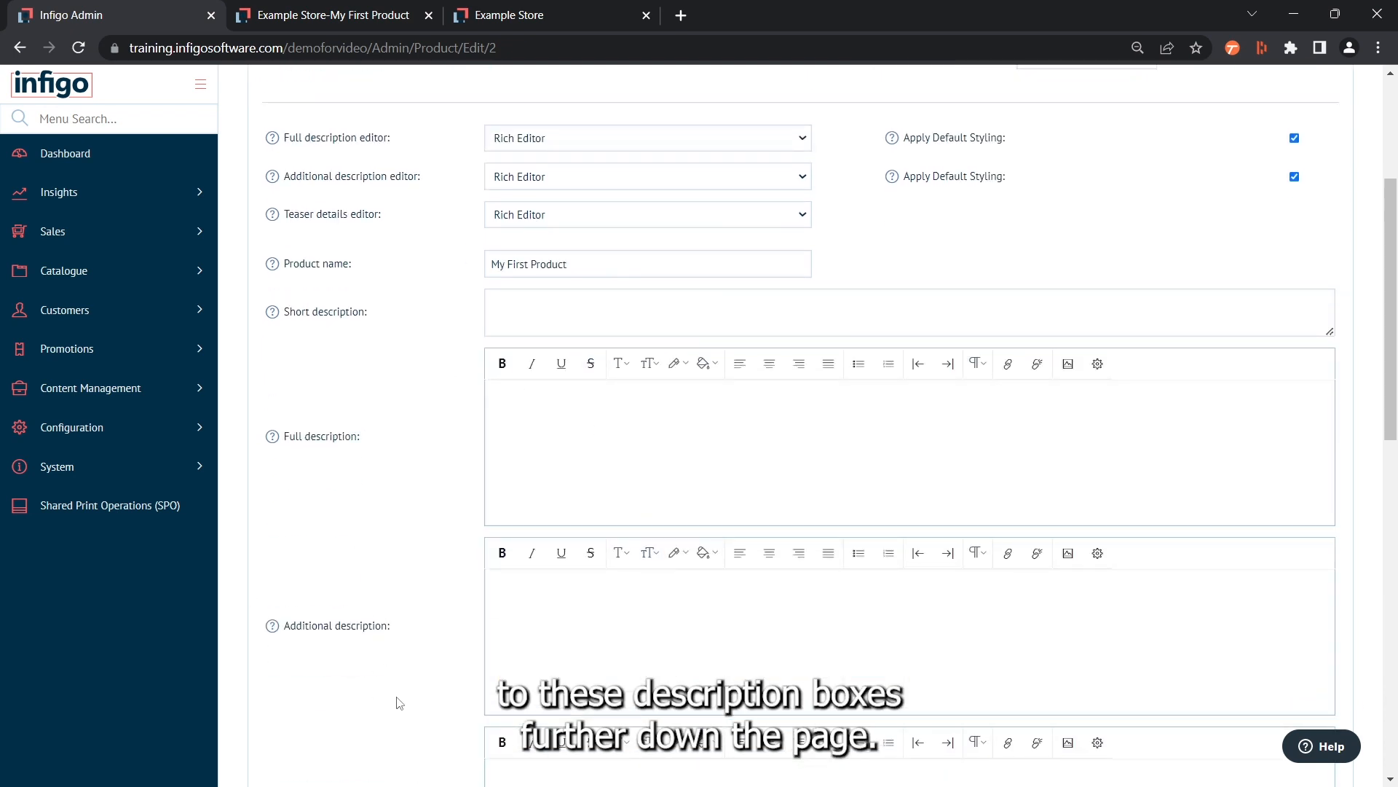
Enter "This is a short description of My First Product" as the product's short description and save, continuing to edit
{"action": "scroll", "coordinate": [397, 701], "scroll_direction": "up", "scroll_amount": 2}
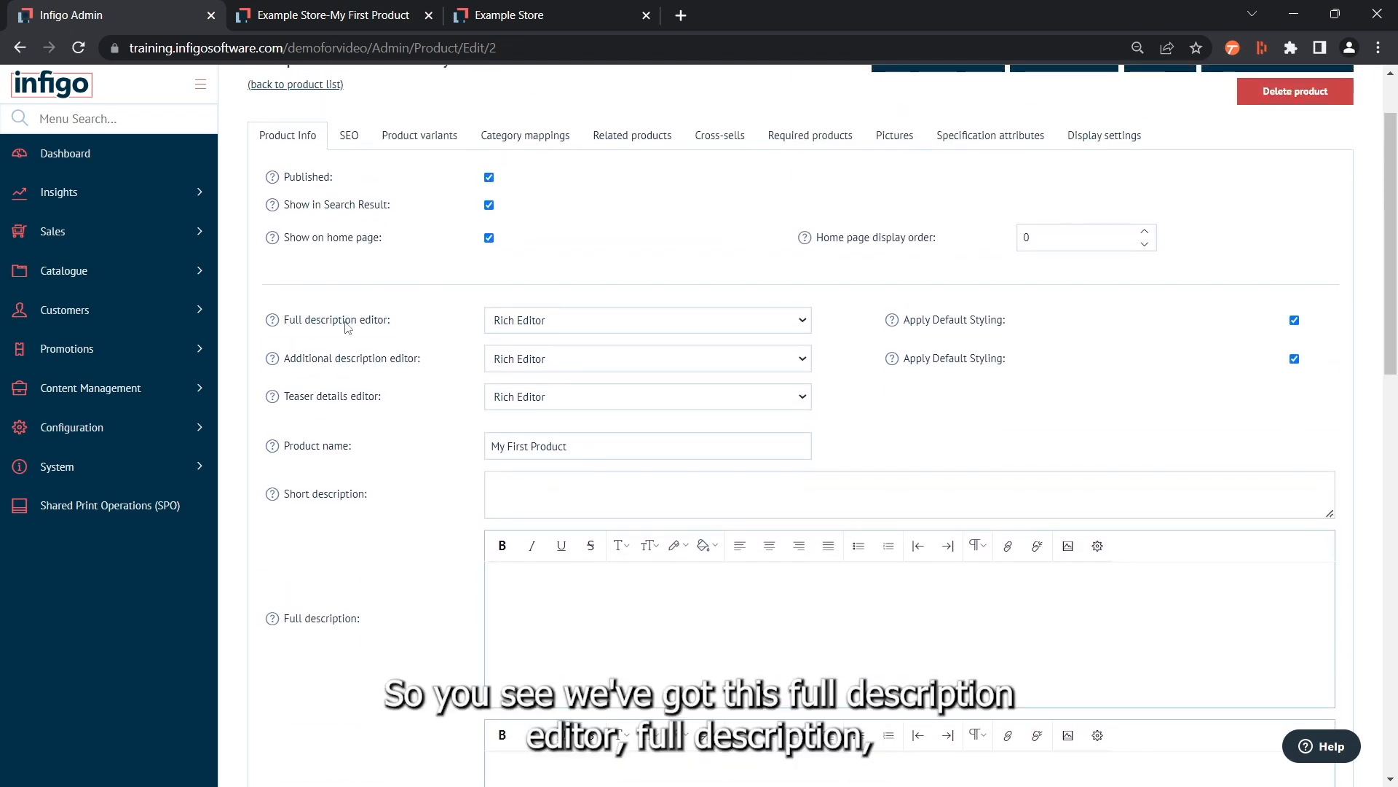
{"action": "scroll", "coordinate": [360, 408], "scroll_direction": "down", "scroll_amount": 2}
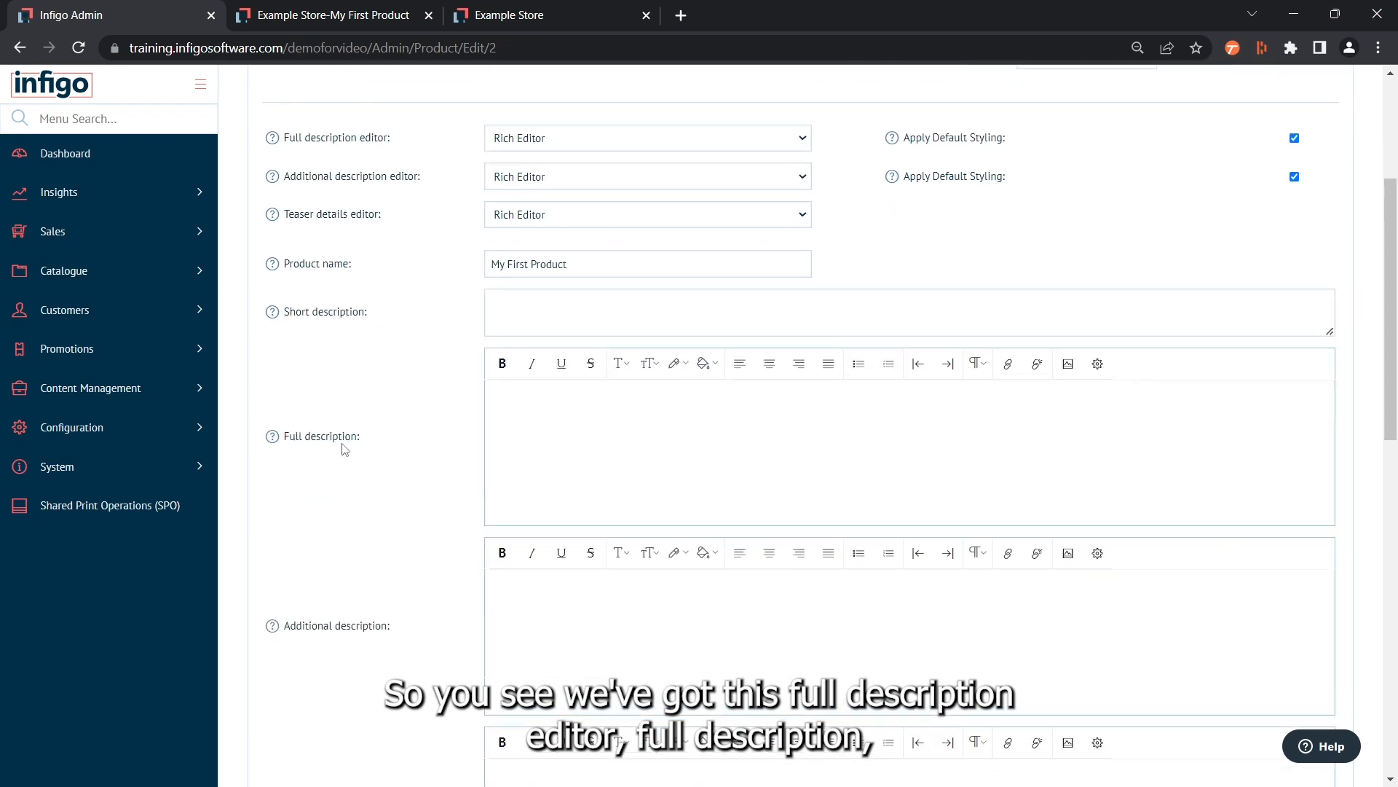
{"action": "scroll", "coordinate": [335, 386], "scroll_direction": "up", "scroll_amount": 1}
{"action": "scroll", "coordinate": [328, 619], "scroll_direction": "down", "scroll_amount": 2}
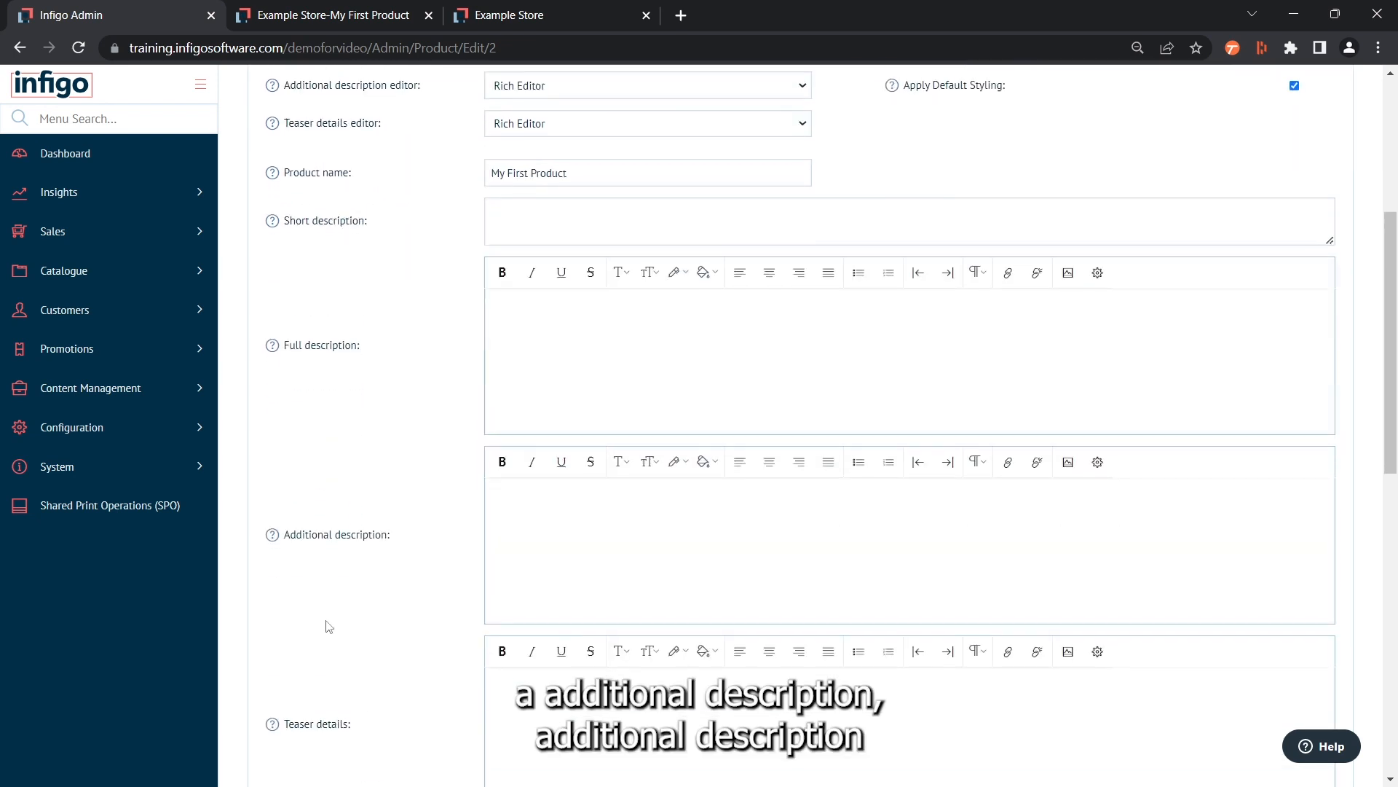
{"action": "scroll", "coordinate": [363, 614], "scroll_direction": "up", "scroll_amount": 2}
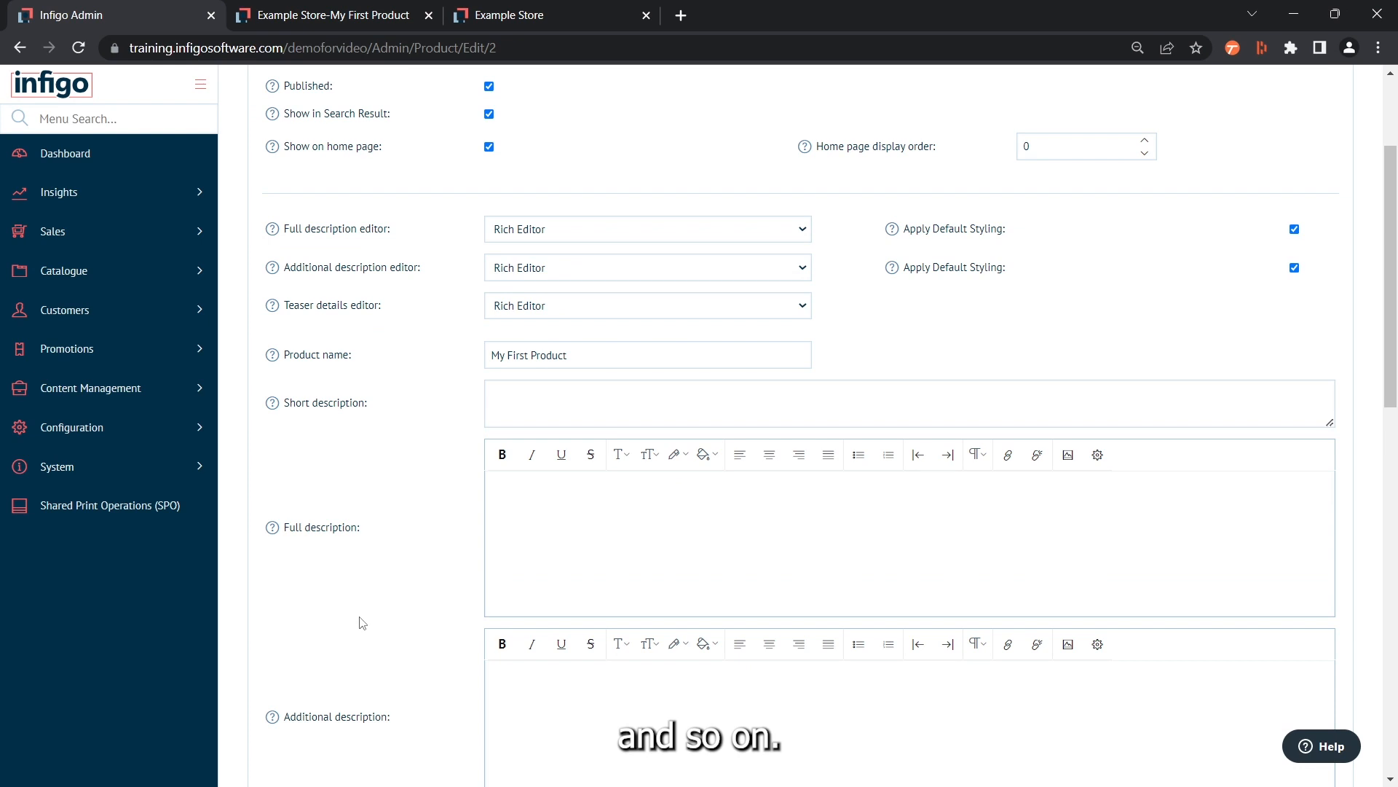
{"action": "left_click", "coordinate": [509, 390]}
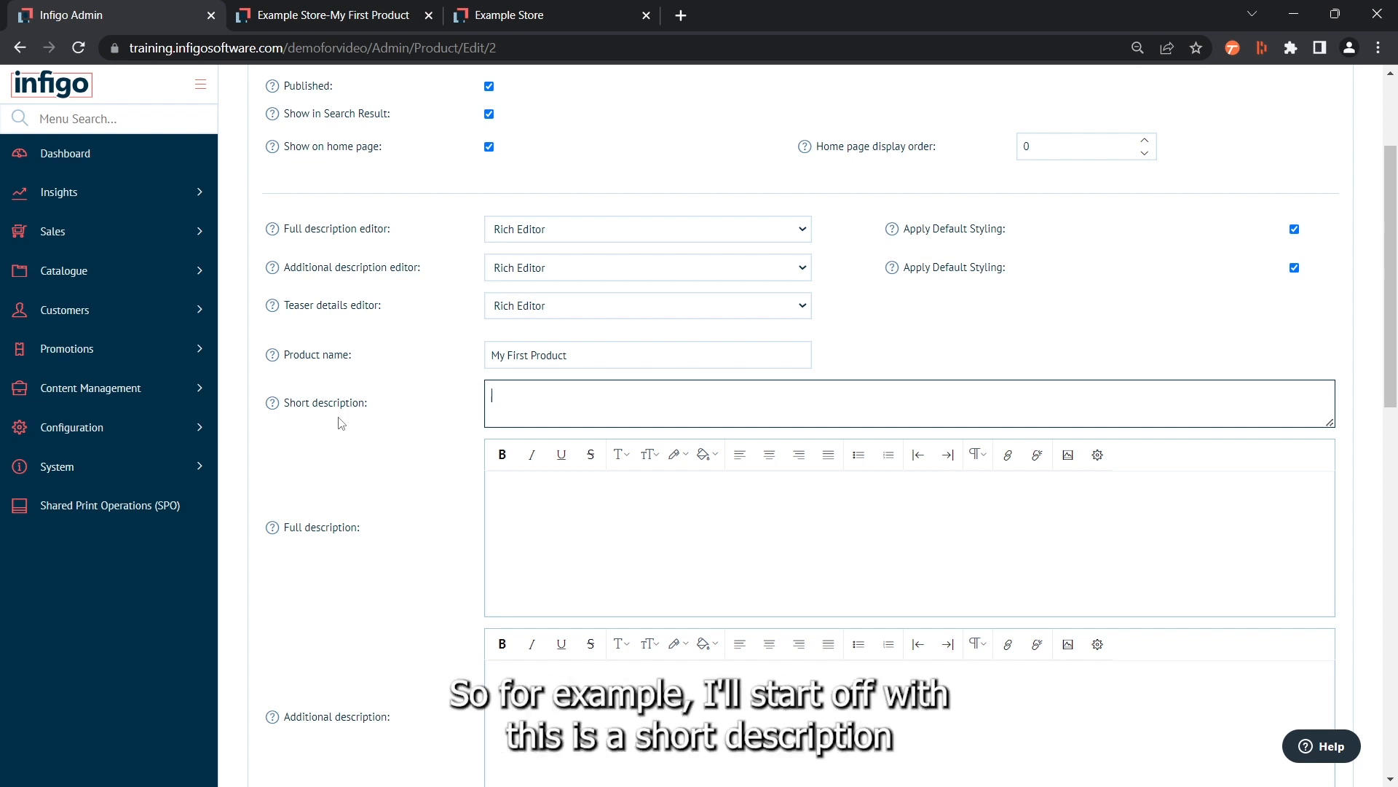
{"action": "type", "text": "This is a short description "}
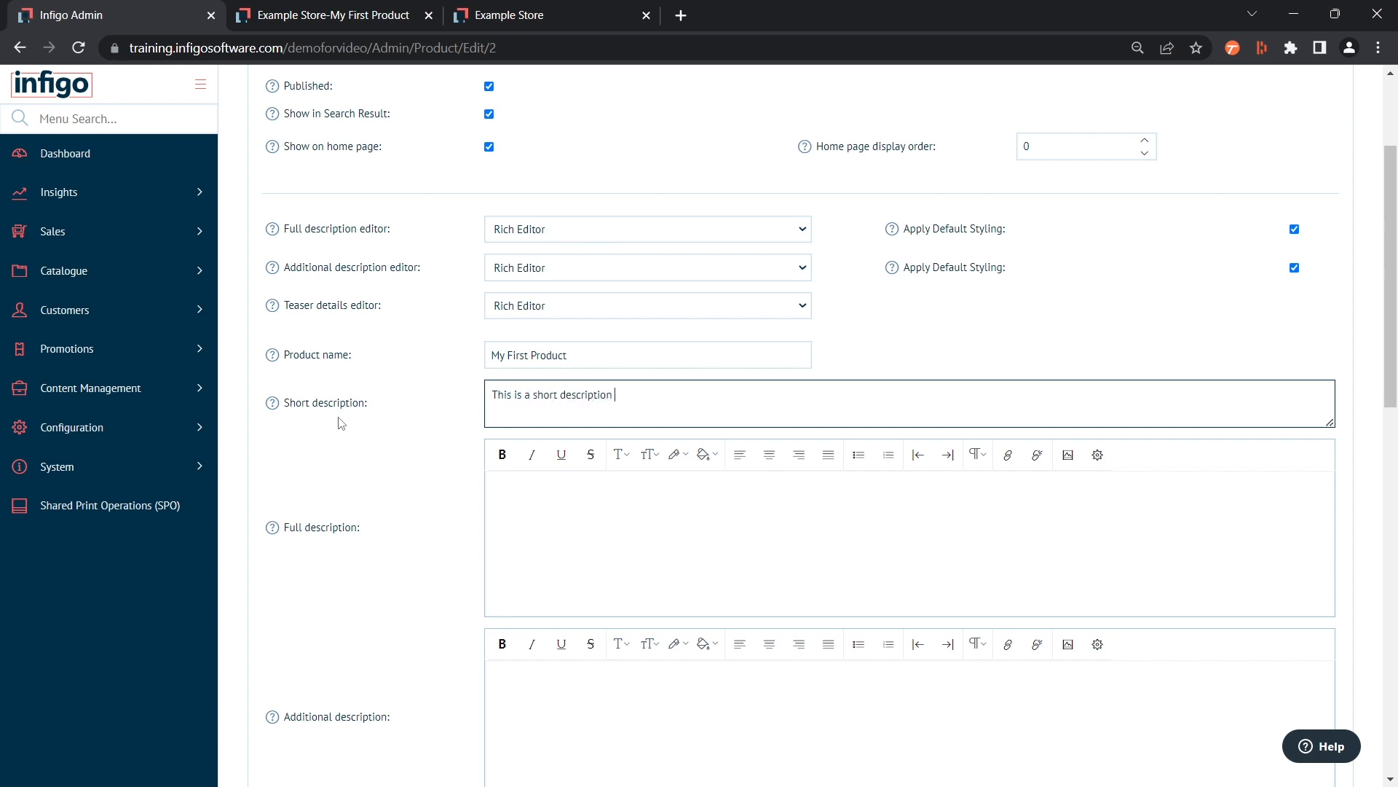
{"action": "type", "text": "of My First Product"}
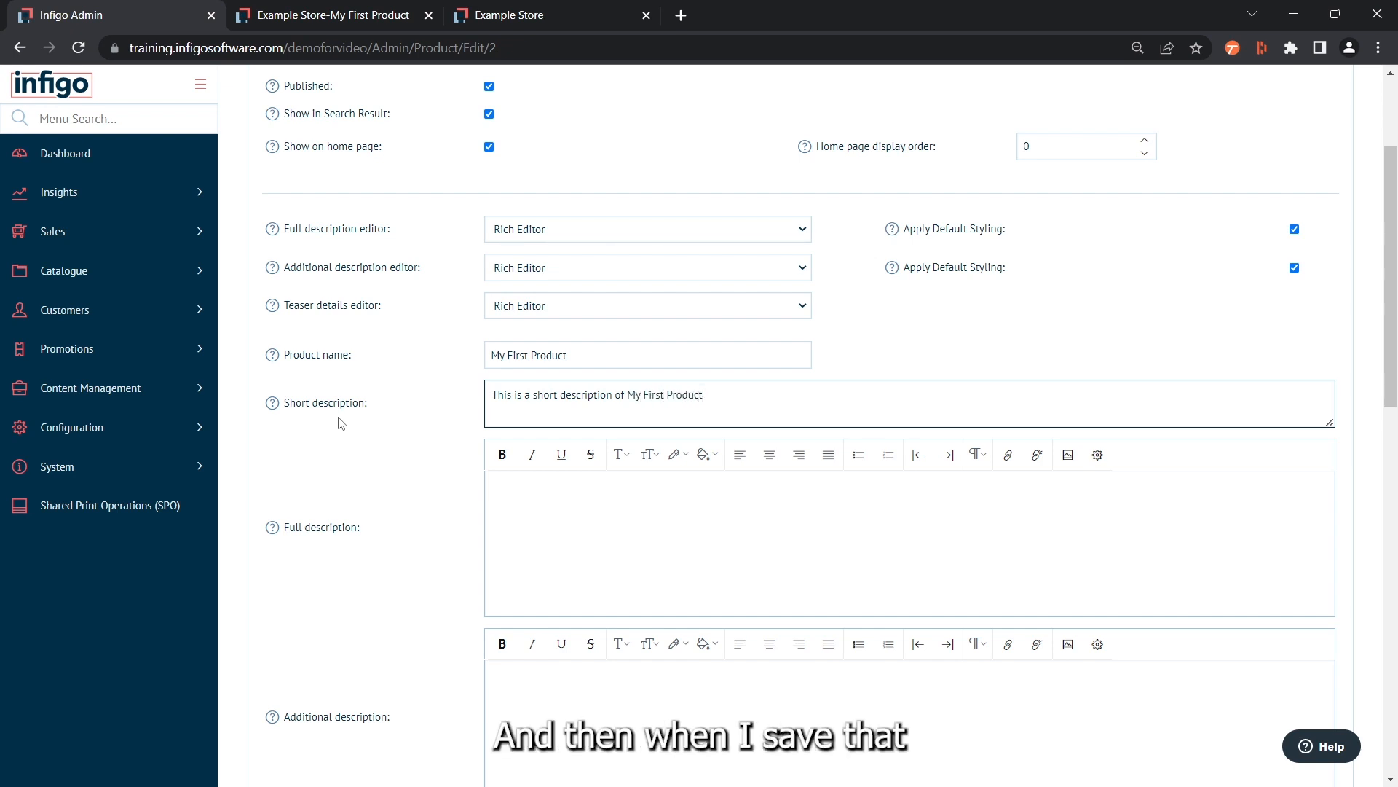
{"action": "scroll", "coordinate": [354, 422], "scroll_direction": "up", "scroll_amount": 3}
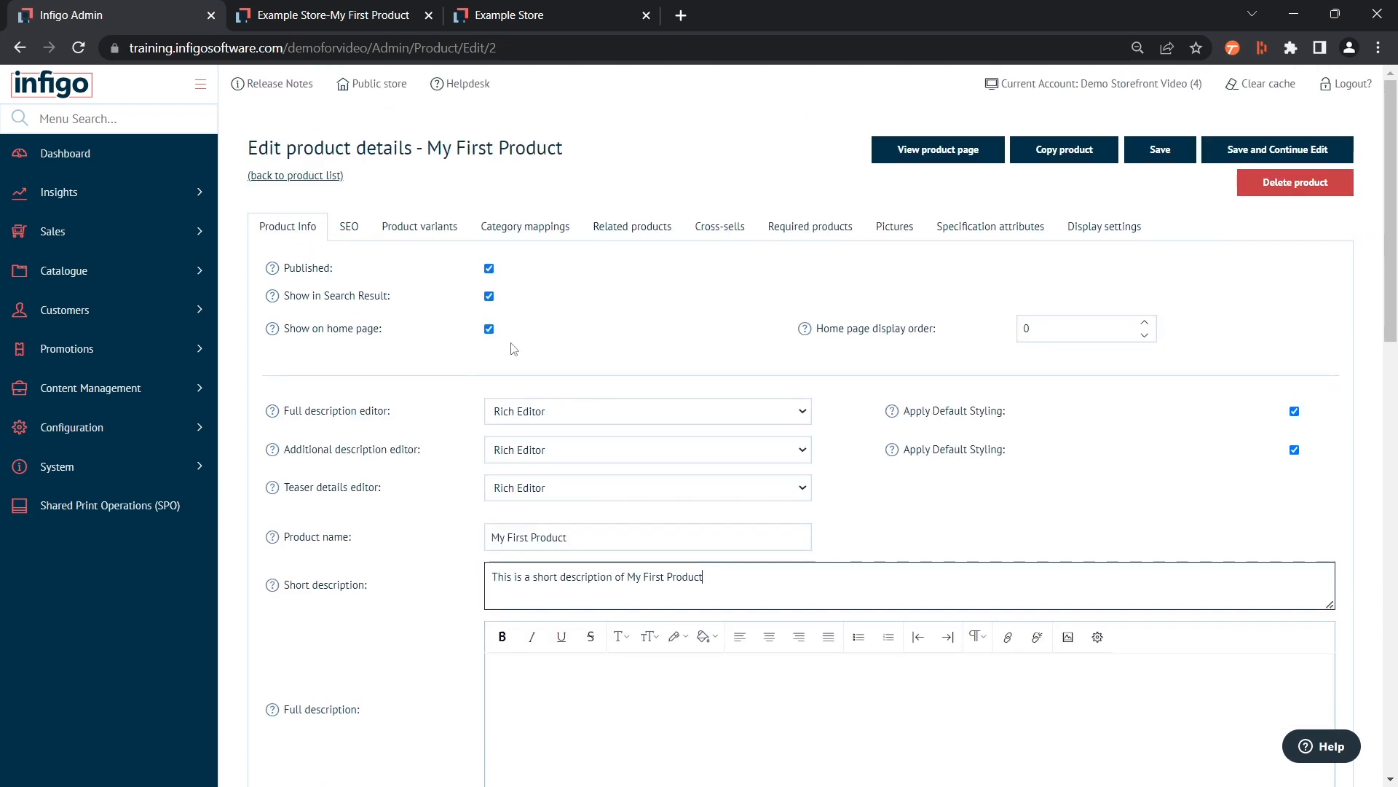
{"action": "left_click", "coordinate": [1243, 155]}
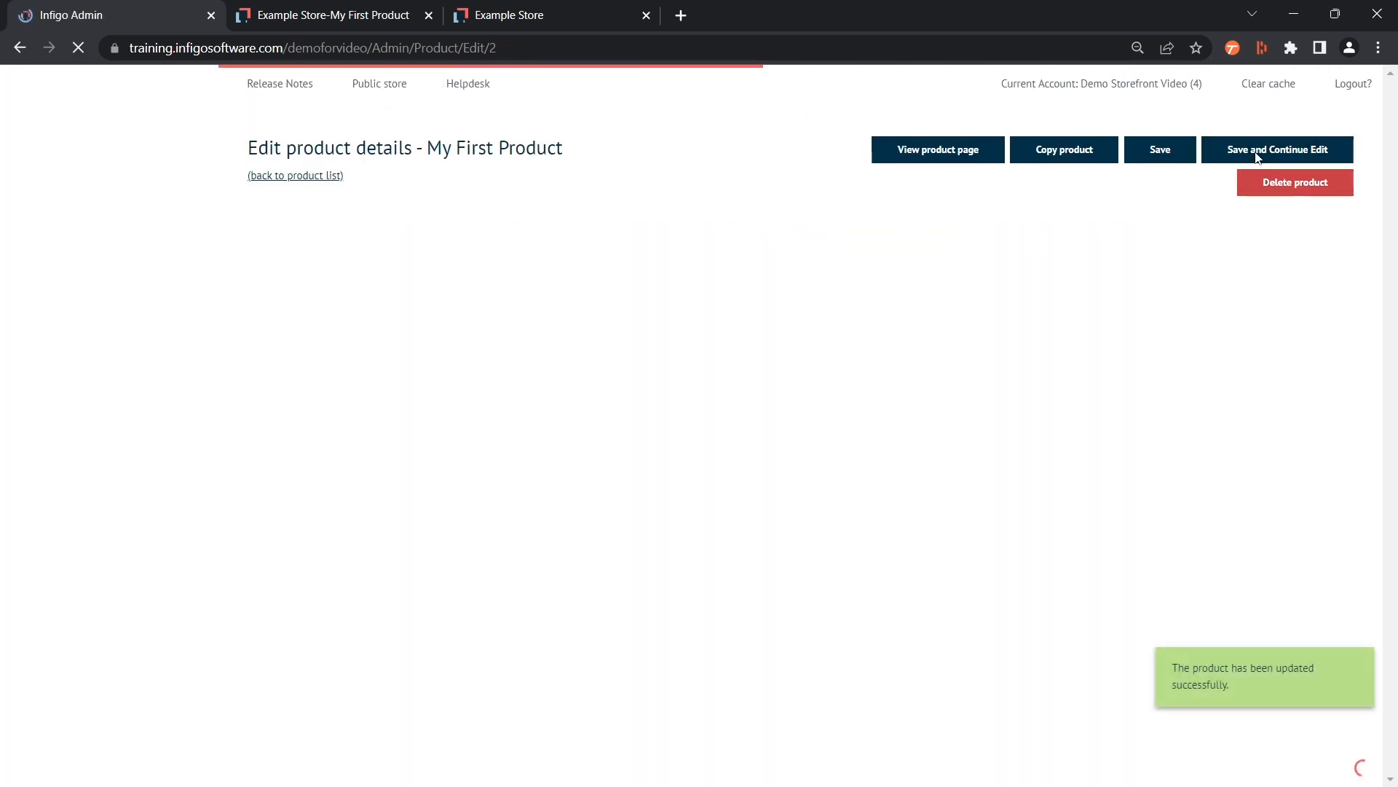
Refresh the storefront product page and examine where the short description appears
{"action": "left_click", "coordinate": [326, 15]}
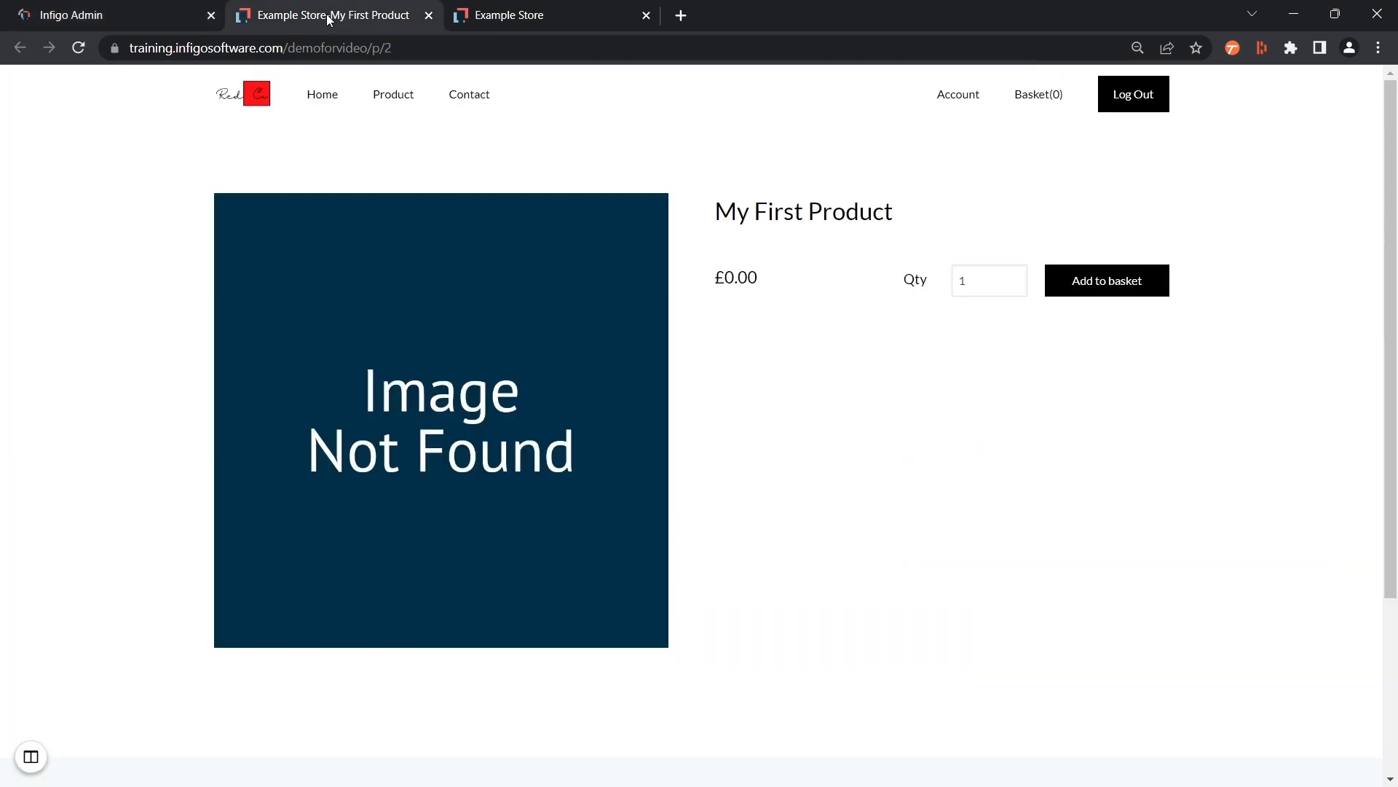
{"action": "left_click", "coordinate": [78, 48]}
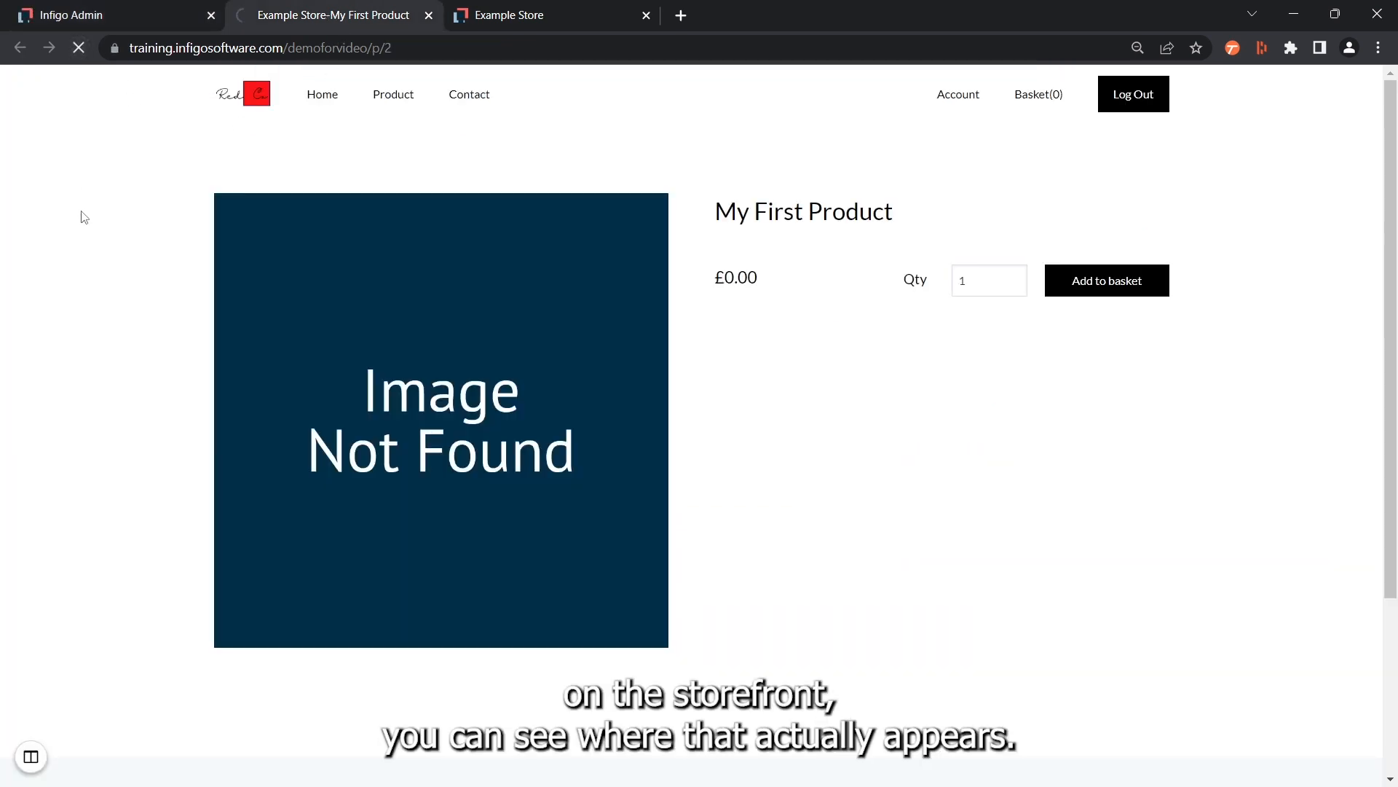
{"action": "left_click_drag", "start_coordinate": [704, 256], "coordinate": [944, 256]}
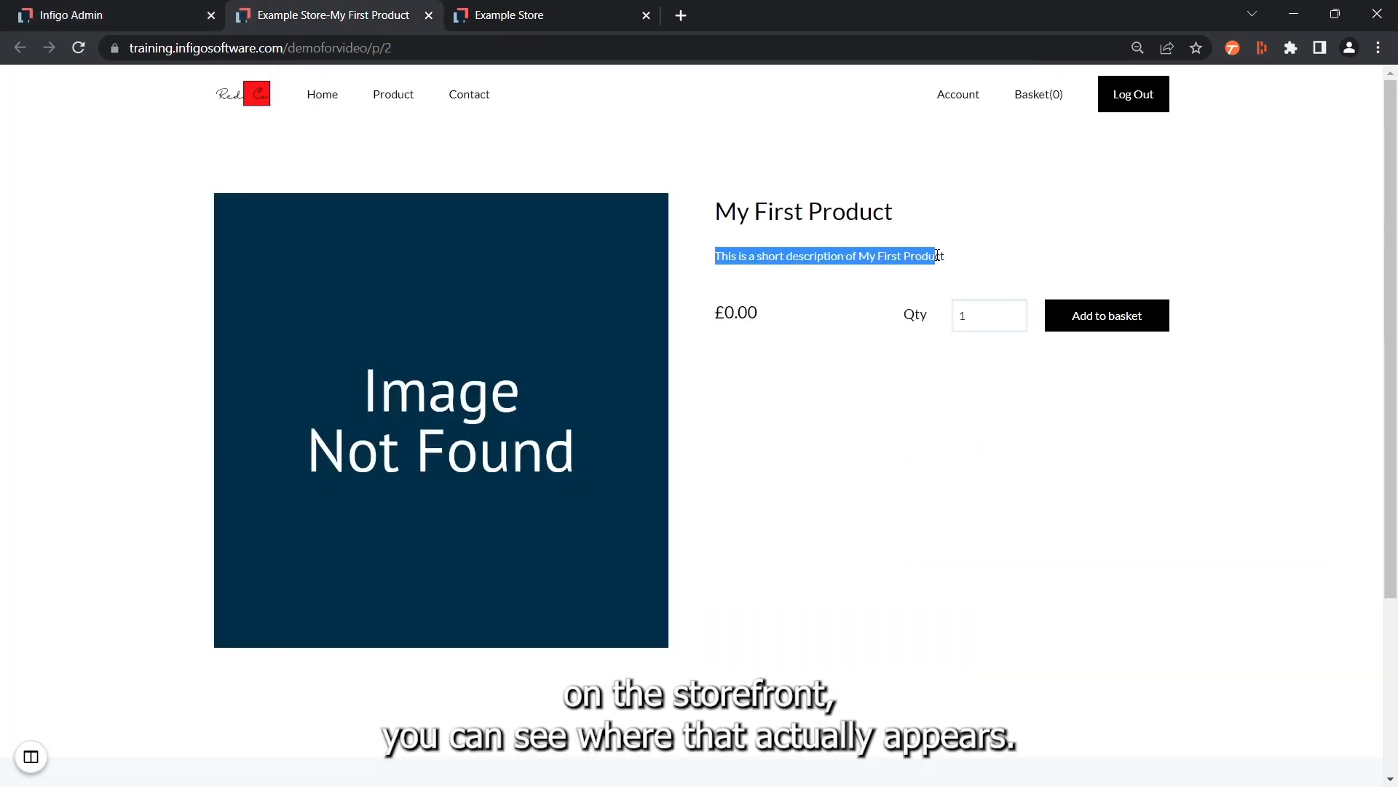
{"action": "left_click", "coordinate": [845, 421]}
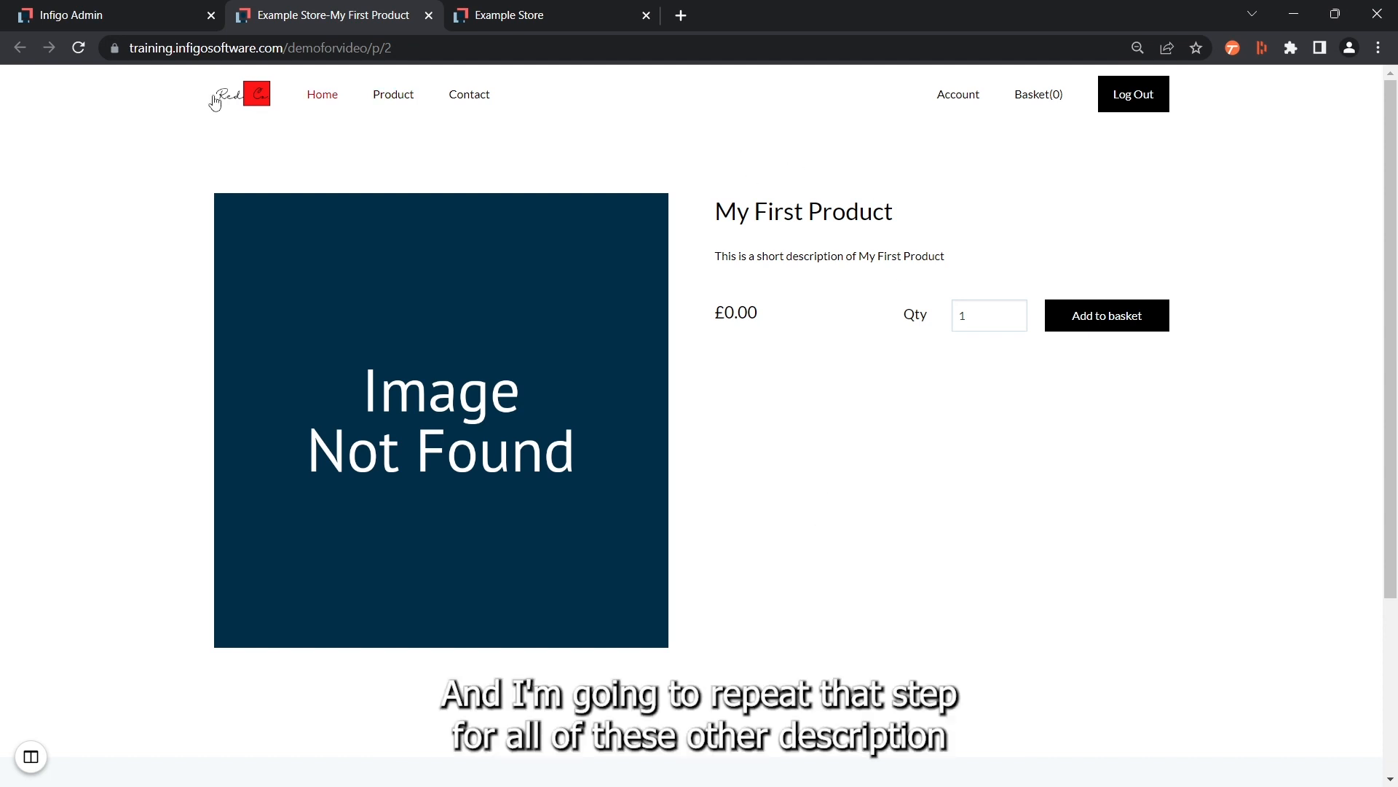
Copy the short description into the product's full description in the admin and reword it as "This is a Full description of My First Product"
{"action": "left_click", "coordinate": [133, 9]}
{"action": "scroll", "coordinate": [295, 440], "scroll_direction": "down", "scroll_amount": 2}
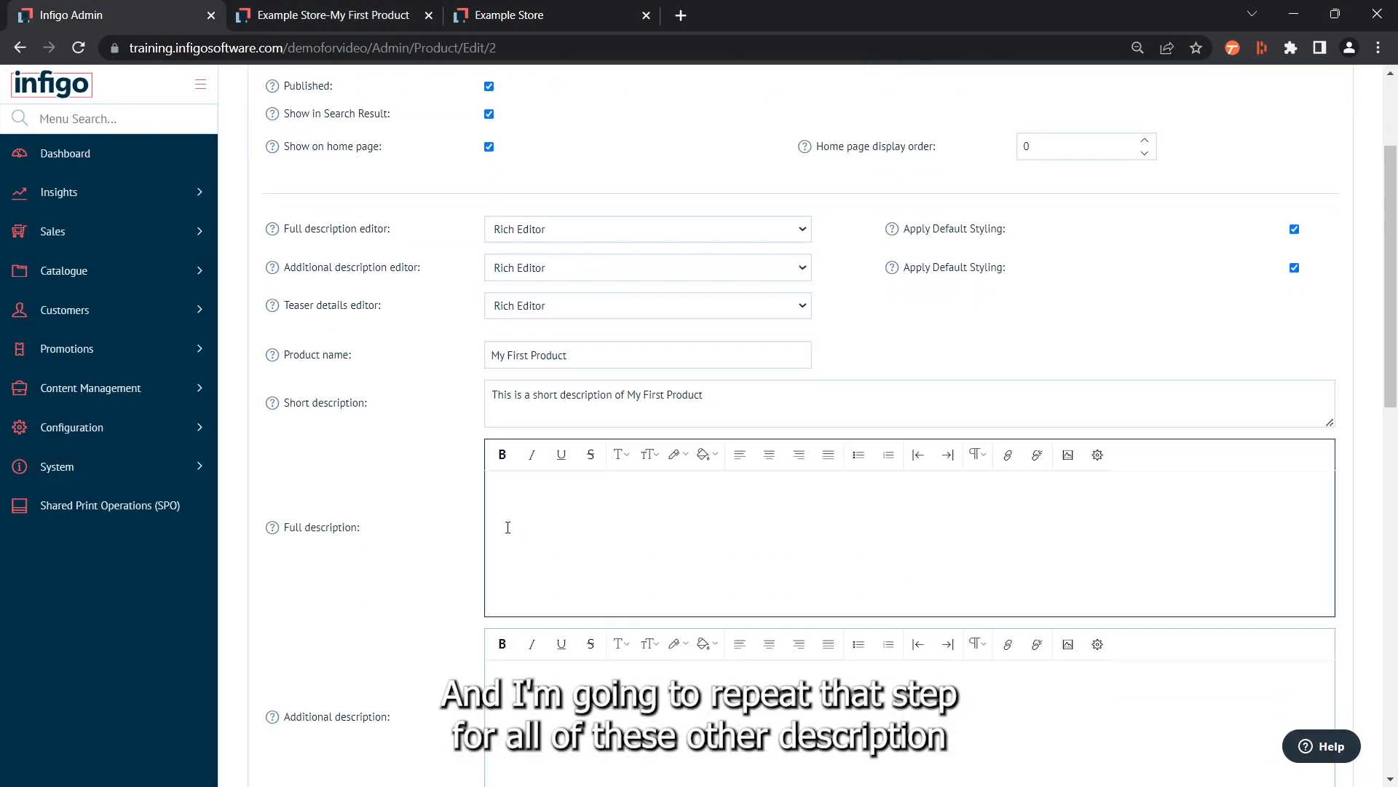
{"action": "scroll", "coordinate": [430, 625], "scroll_direction": "down", "scroll_amount": 1}
{"action": "left_click", "coordinate": [534, 410]}
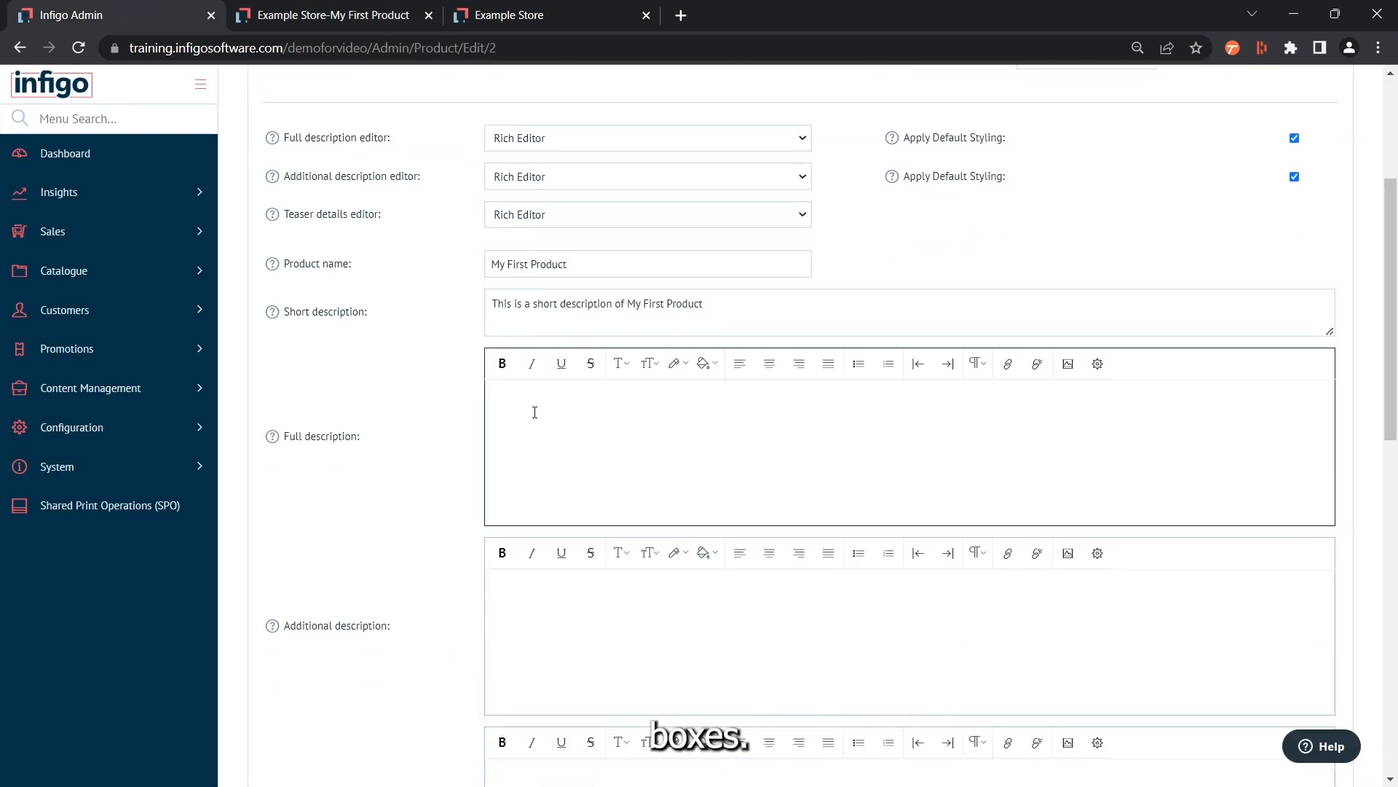
{"action": "left_click_drag", "start_coordinate": [695, 301], "coordinate": [453, 306]}
{"action": "key", "text": "ctrl+c"}
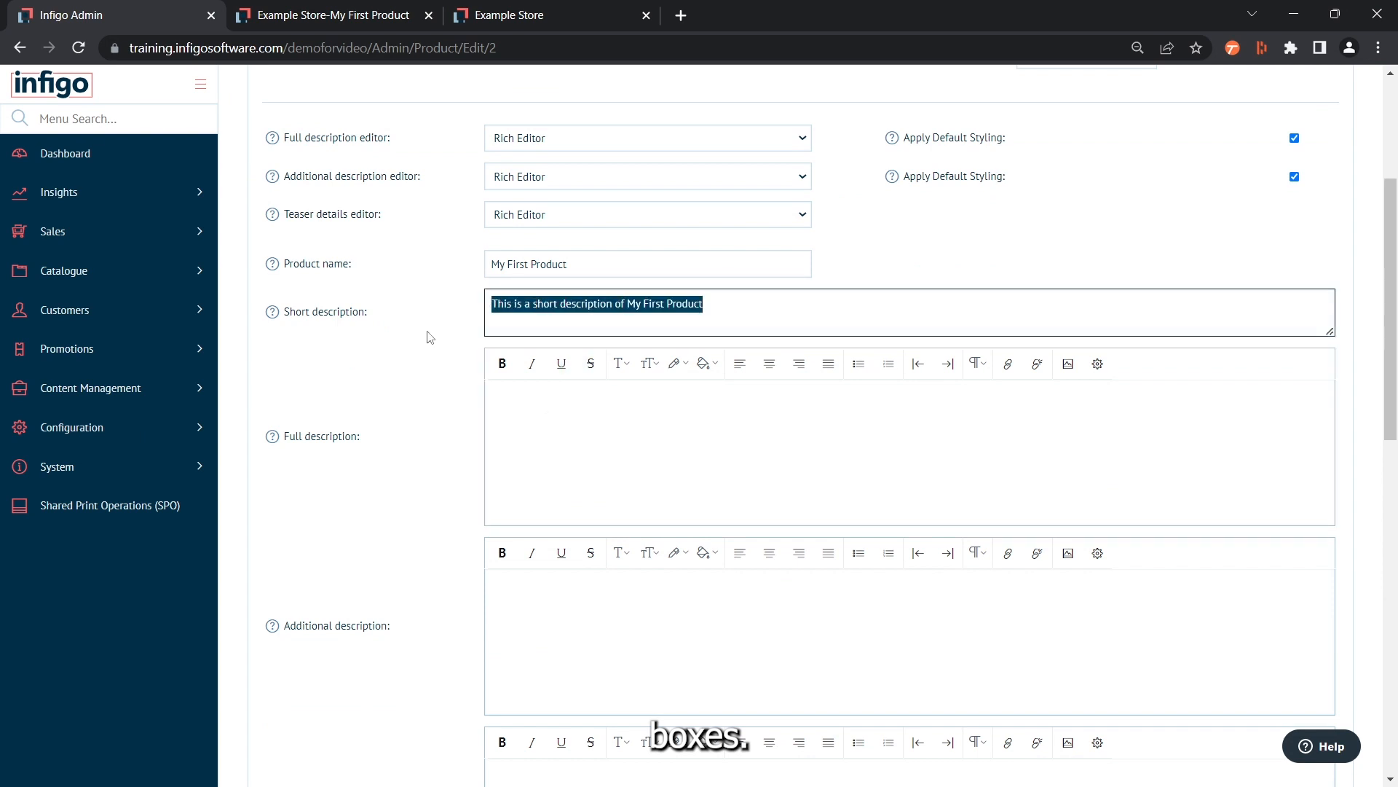
{"action": "left_click", "coordinate": [529, 433]}
{"action": "key", "text": "ctrl+v"}
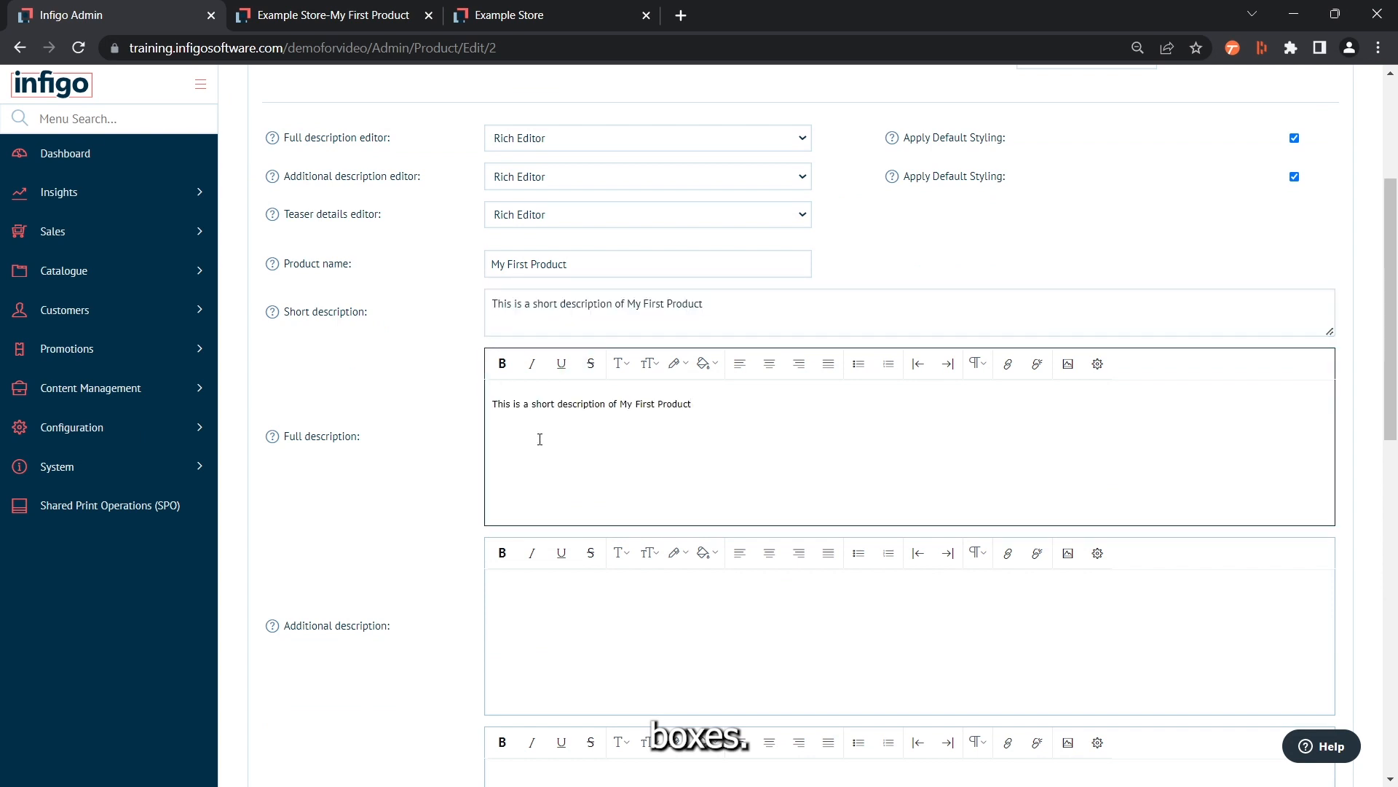
{"action": "double_click", "coordinate": [543, 404]}
{"action": "type", "text": "Full"}
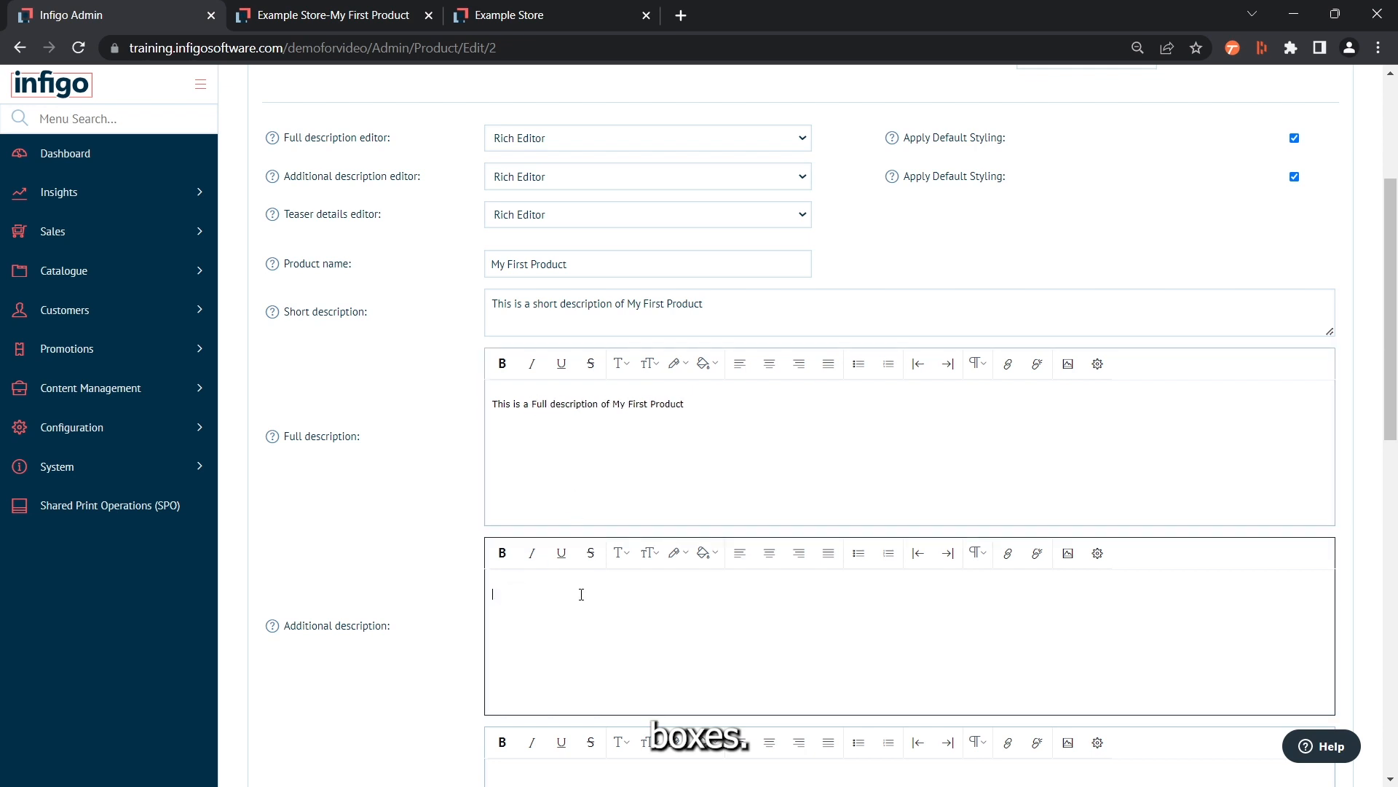
Paste the copied sentence into the additional description and reword it as "This is an additional description of My First Product"
{"action": "key", "text": "ctrl+v"}
{"action": "double_click", "coordinate": [558, 593]}
{"action": "key", "text": "BackSpace"}
{"action": "key", "text": "BackSpace"}
{"action": "type", "text": "n additional"}
Paste the copied sentence into the teaser details and reword it as "These are teaser details of My First Product"
{"action": "scroll", "coordinate": [518, 666], "scroll_direction": "down", "scroll_amount": 5}
{"action": "left_click", "coordinate": [556, 433]}
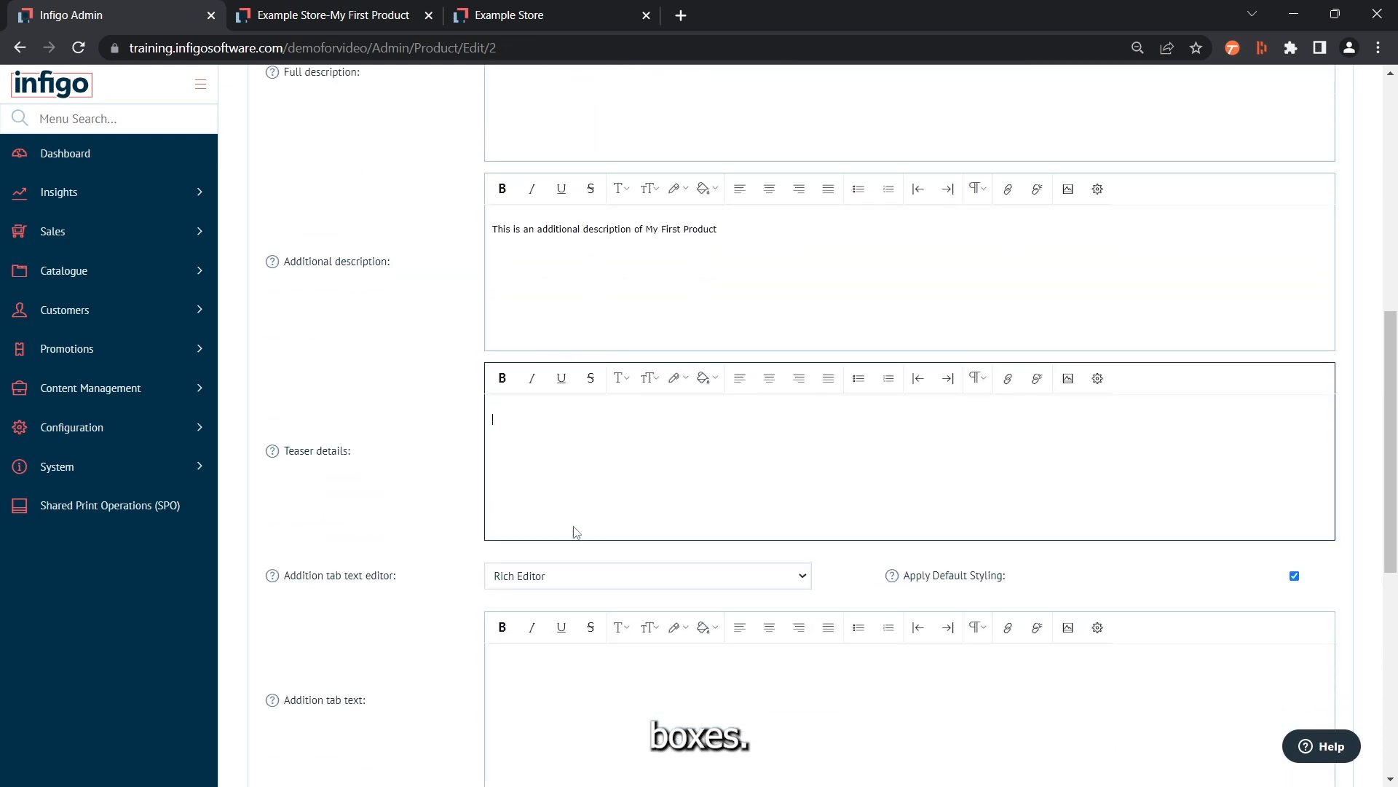
{"action": "left_click", "coordinate": [545, 432]}
{"action": "key", "text": "ctrl+v"}
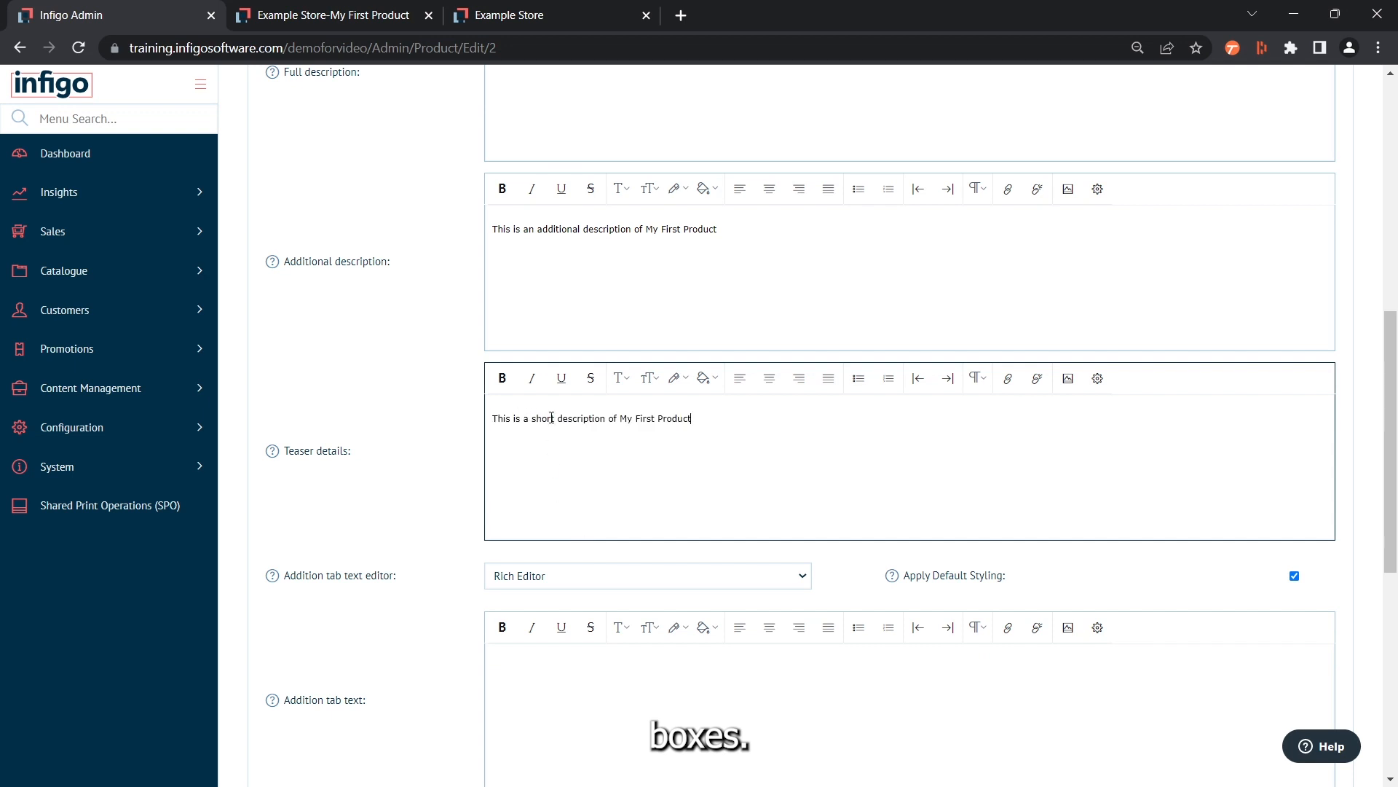
{"action": "left_click_drag", "start_coordinate": [605, 421], "coordinate": [502, 419]}
{"action": "type", "text": "ese are "}
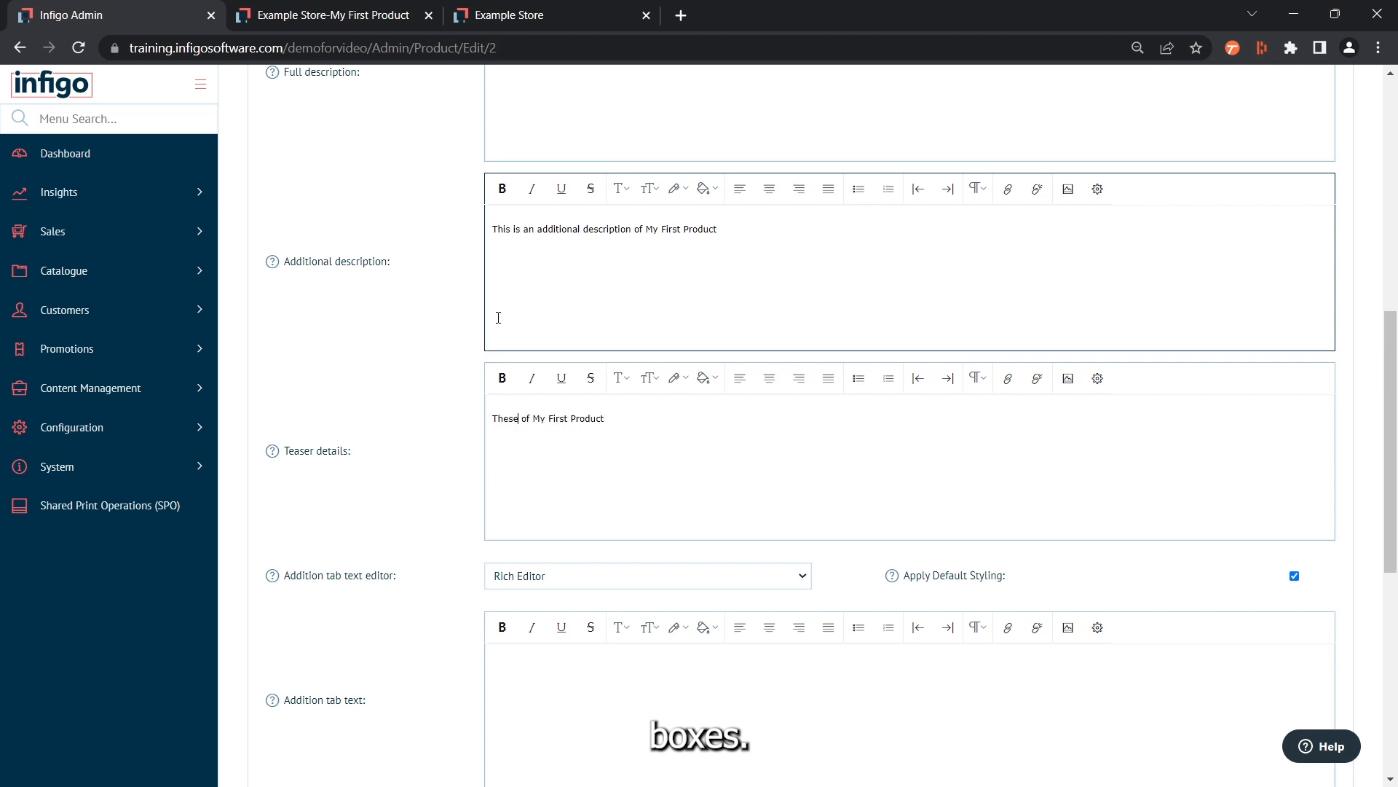
{"action": "type", "text": "teaser details"}
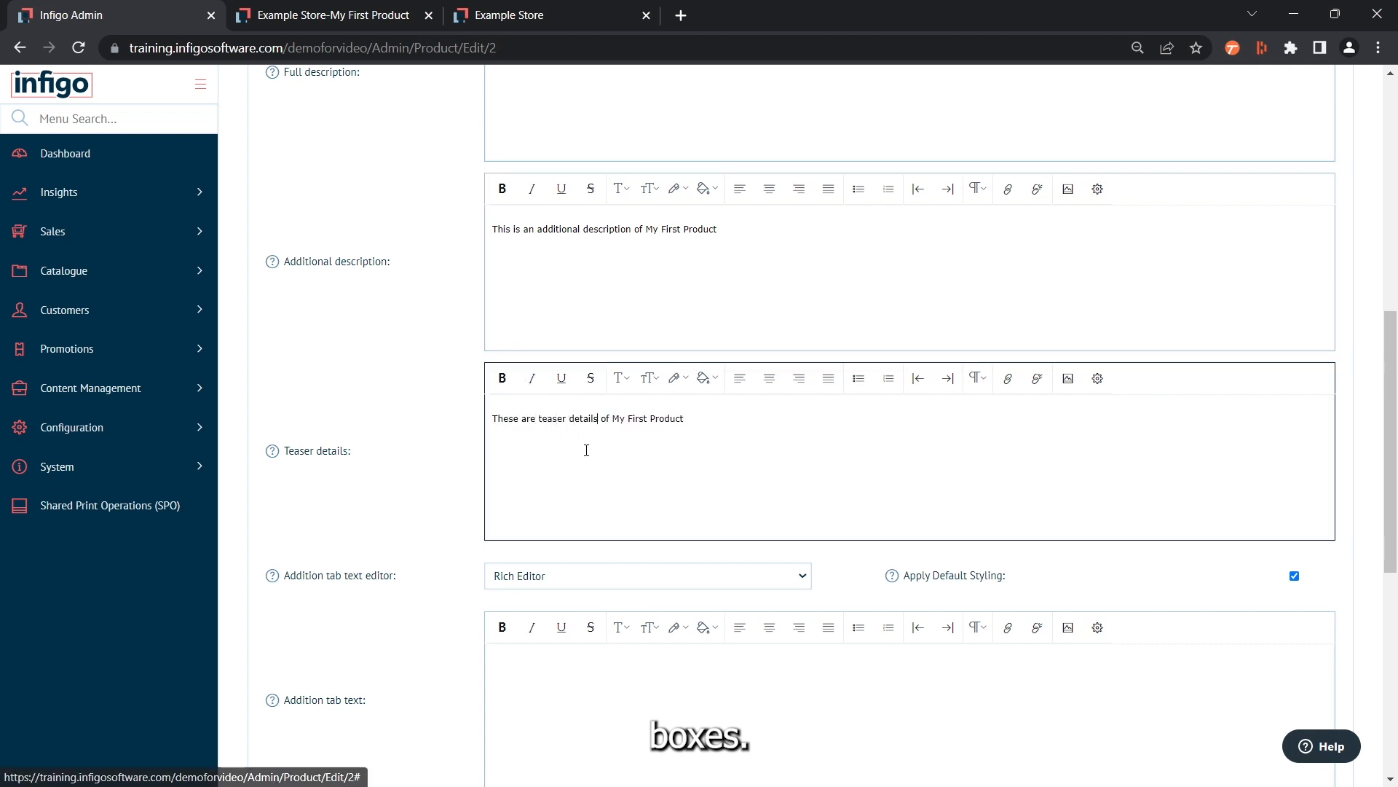
Paste the copied sentence into the addition tab text and reword it as "This is addition tab text of My First Product"
{"action": "scroll", "coordinate": [576, 619], "scroll_direction": "down", "scroll_amount": 1}
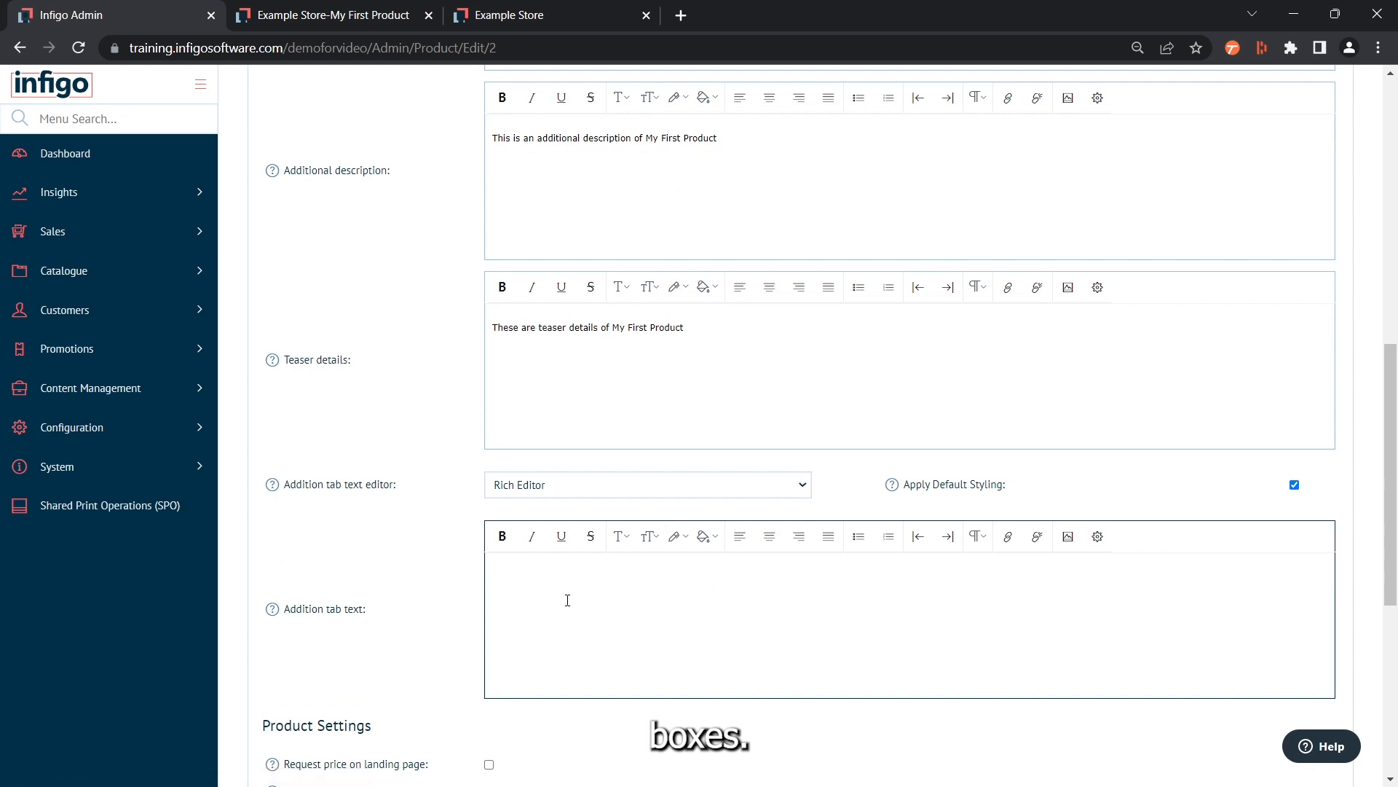
{"action": "left_click", "coordinate": [548, 583]}
{"action": "key", "text": "ctrl+v"}
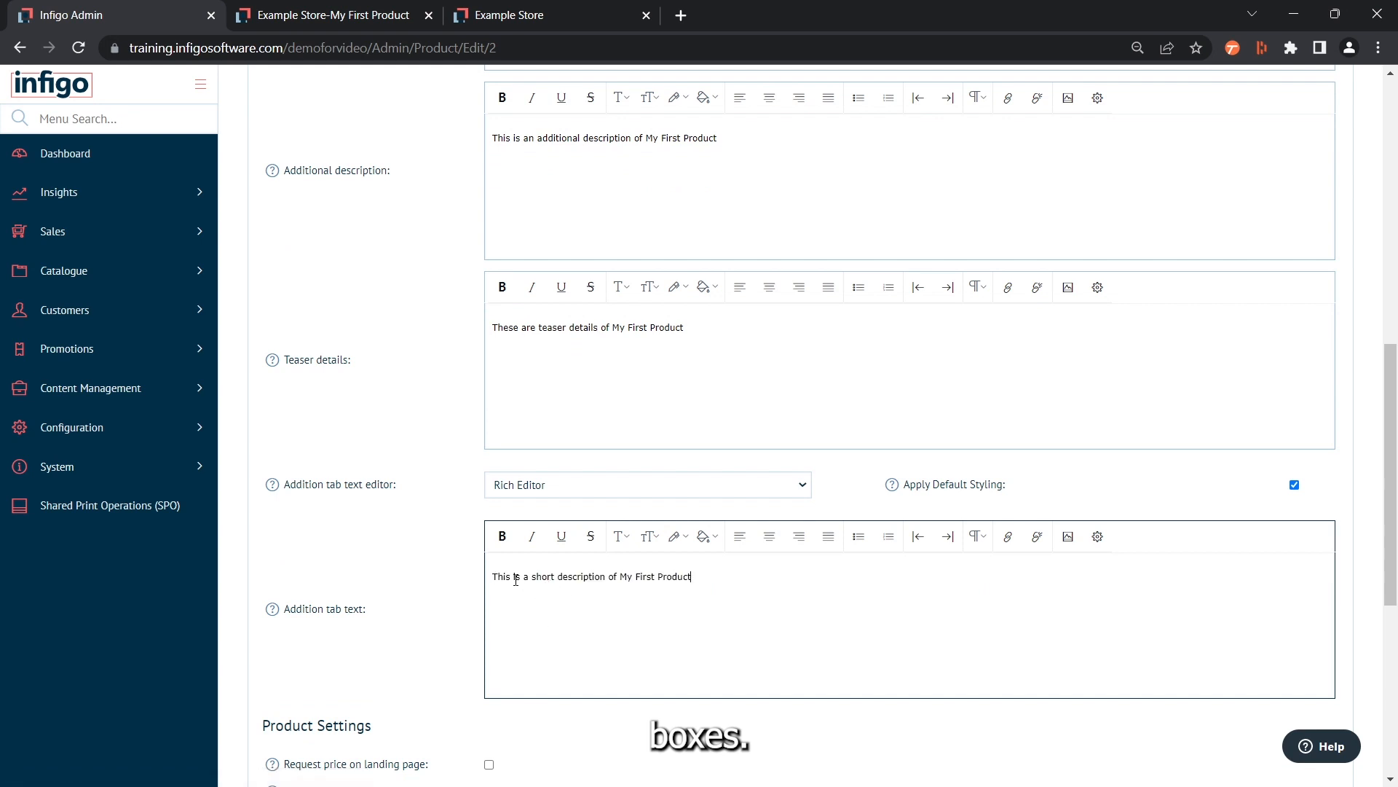
{"action": "mouse_move", "coordinate": [523, 576]}
{"action": "left_mouse_down"}
{"action": "mouse_move", "coordinate": [558, 576]}
{"action": "mouse_move", "coordinate": [530, 586]}
{"action": "left_mouse_up"}
{"action": "left_click", "coordinate": [525, 576]}
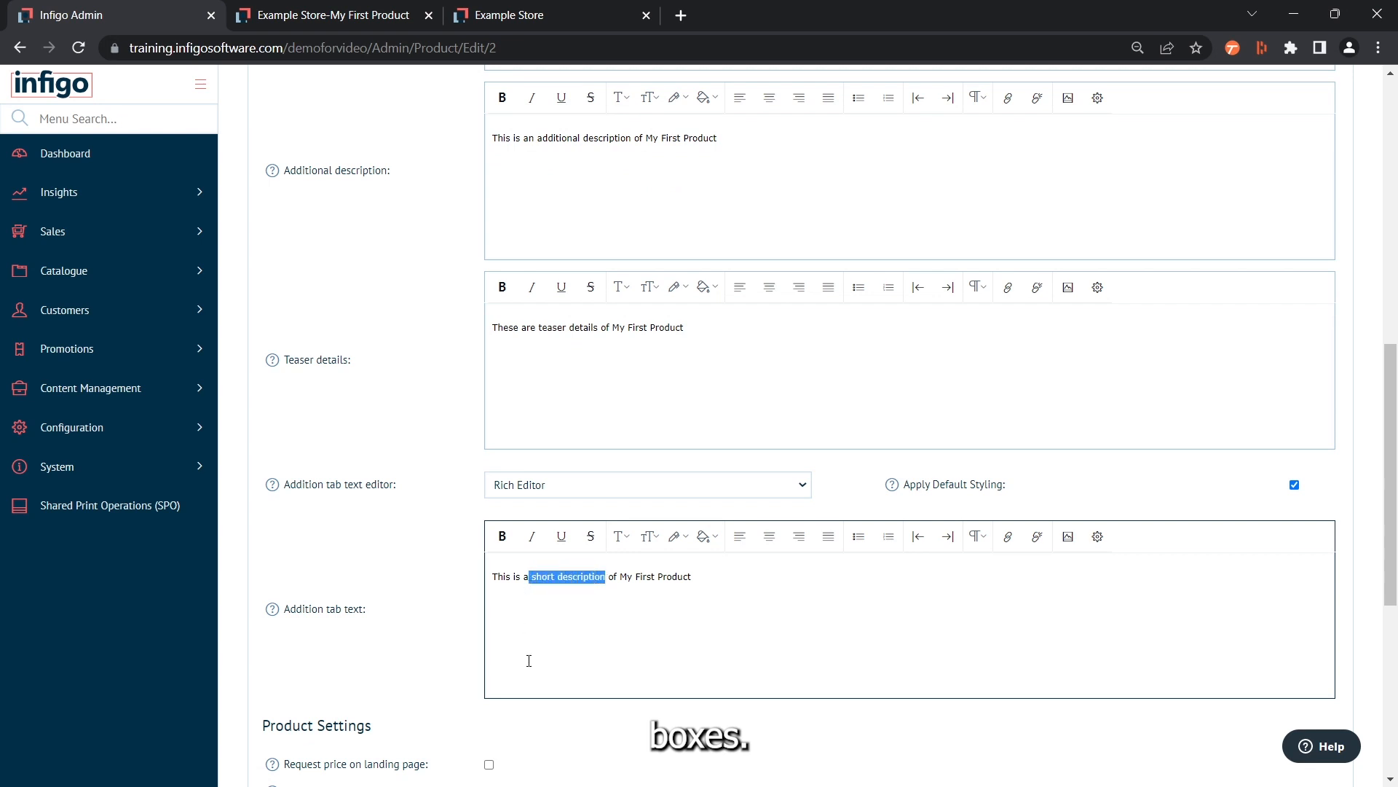
{"action": "type", "text": "d"}
{"action": "type", "text": "ition te"}
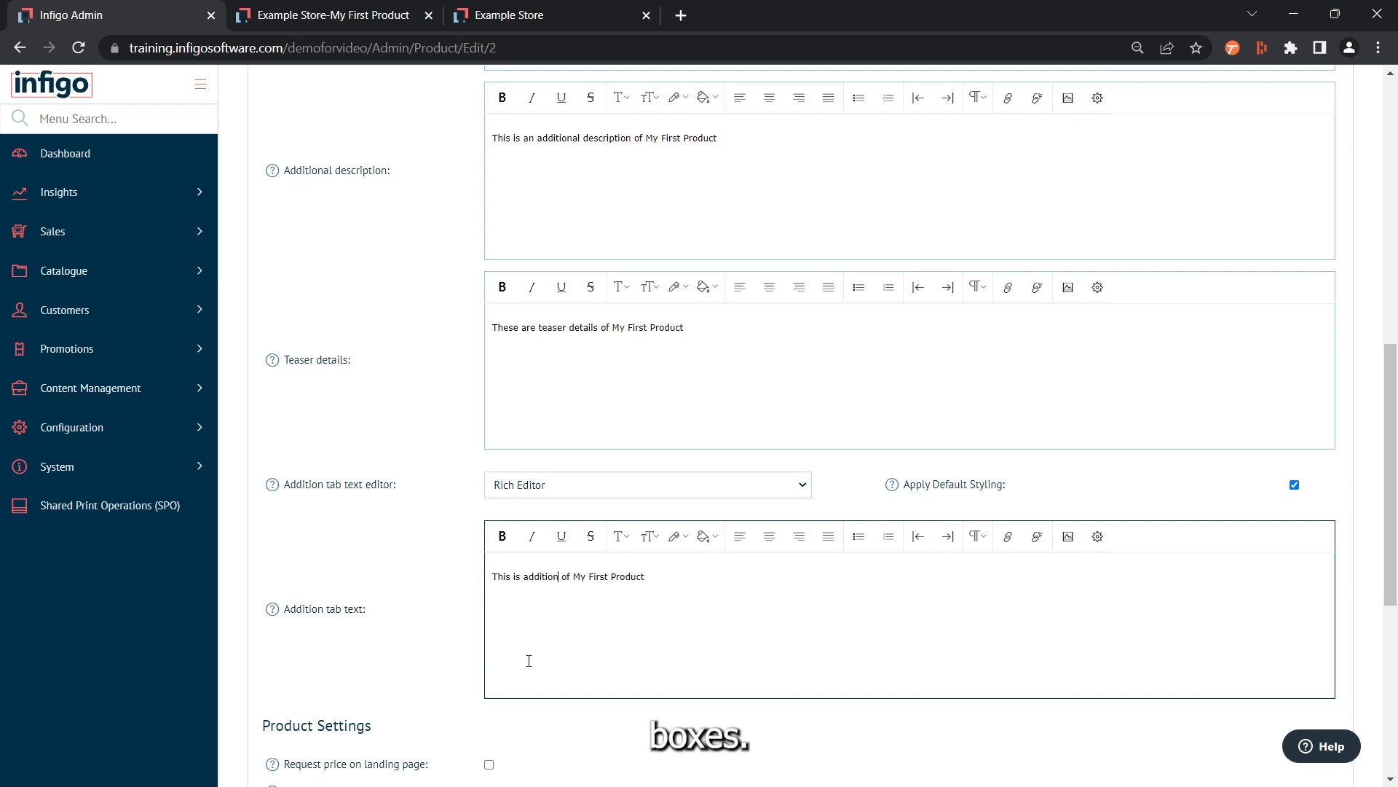
{"action": "key", "text": "BackSpace"}
{"action": "type", "text": "ab text"}
Save the product with its new description texts and continue editing it
{"action": "scroll", "coordinate": [556, 627], "scroll_direction": "down", "scroll_amount": 2}
{"action": "scroll", "coordinate": [571, 618], "scroll_direction": "up", "scroll_amount": 2}
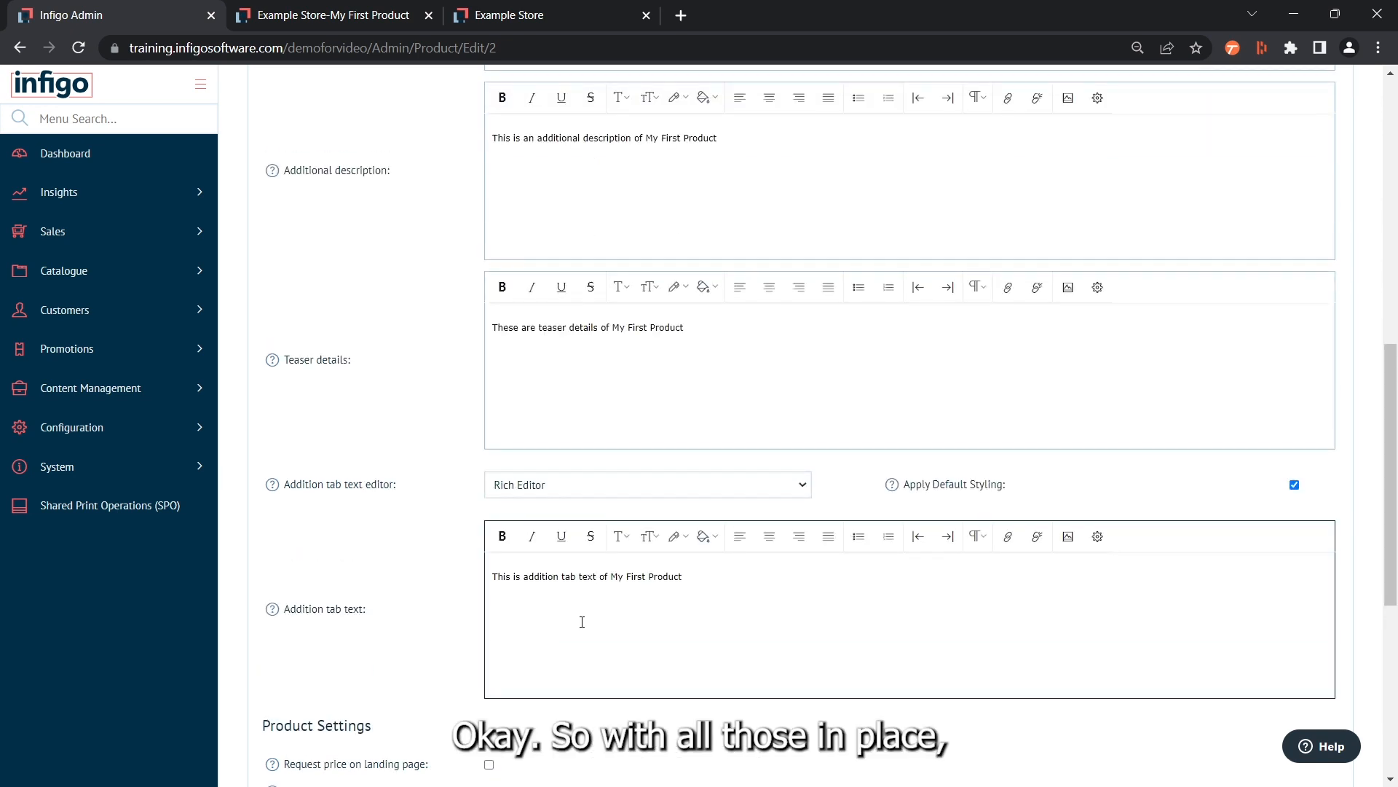
{"action": "scroll", "coordinate": [582, 621], "scroll_direction": "up", "scroll_amount": 8}
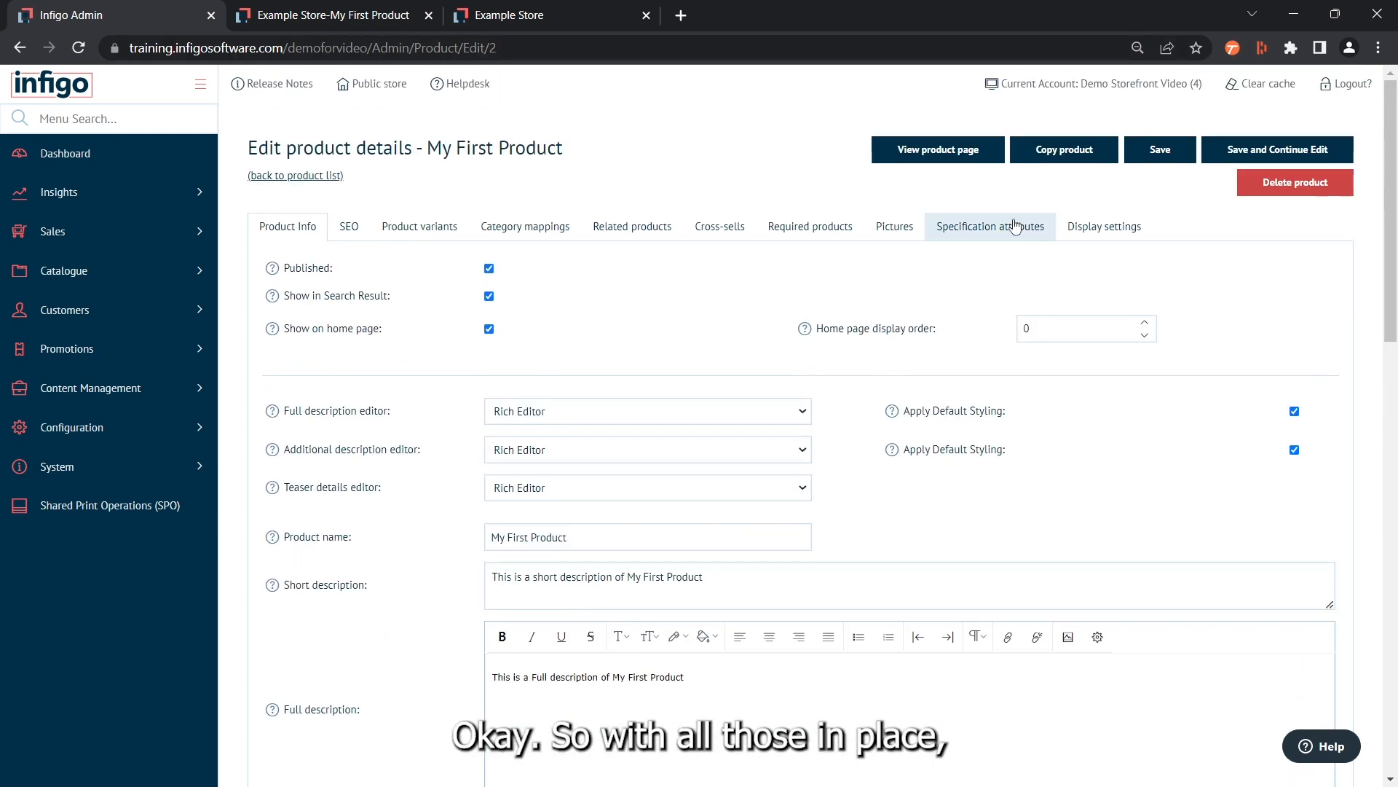
{"action": "left_click", "coordinate": [1251, 154]}
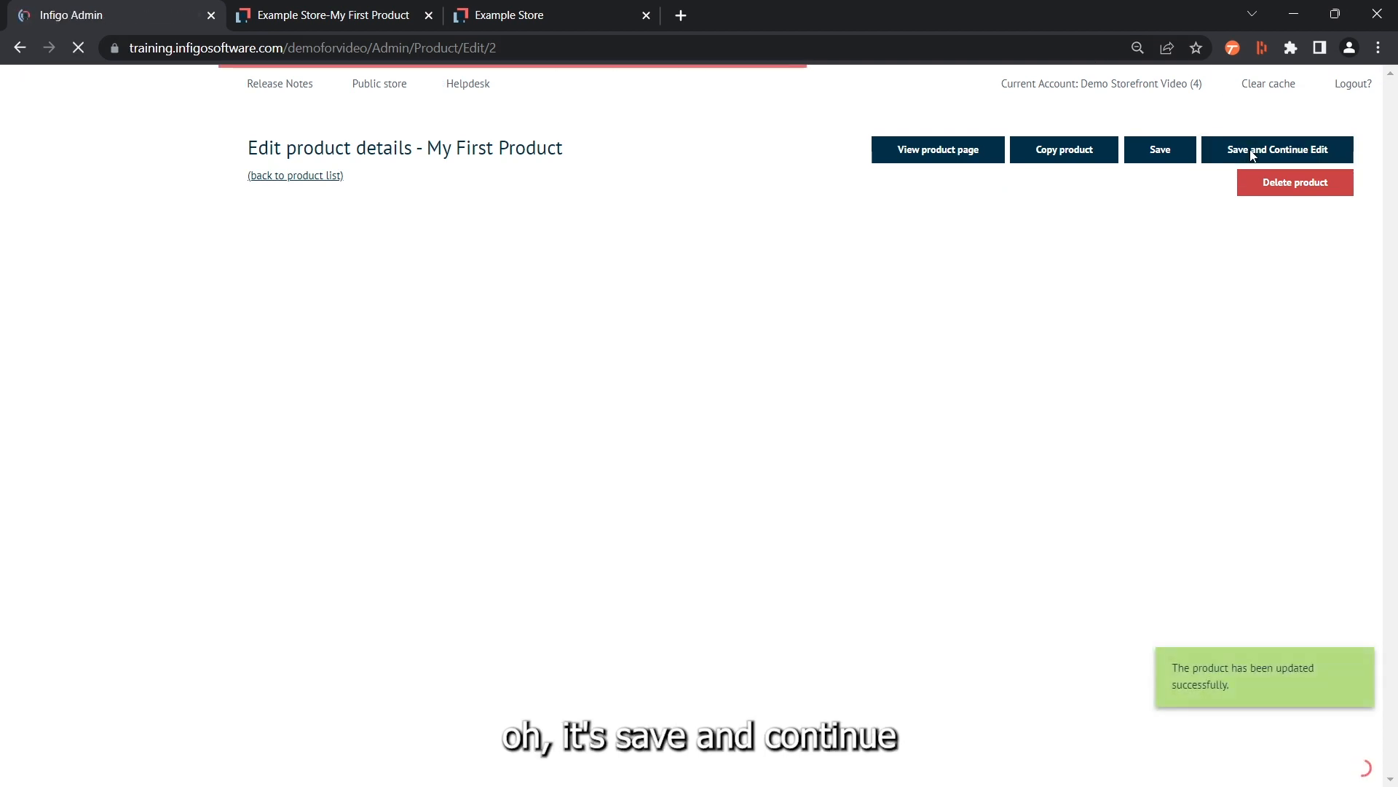
Refresh the storefront product page and examine where the short, full and additional descriptions appear
{"action": "left_click", "coordinate": [333, 15]}
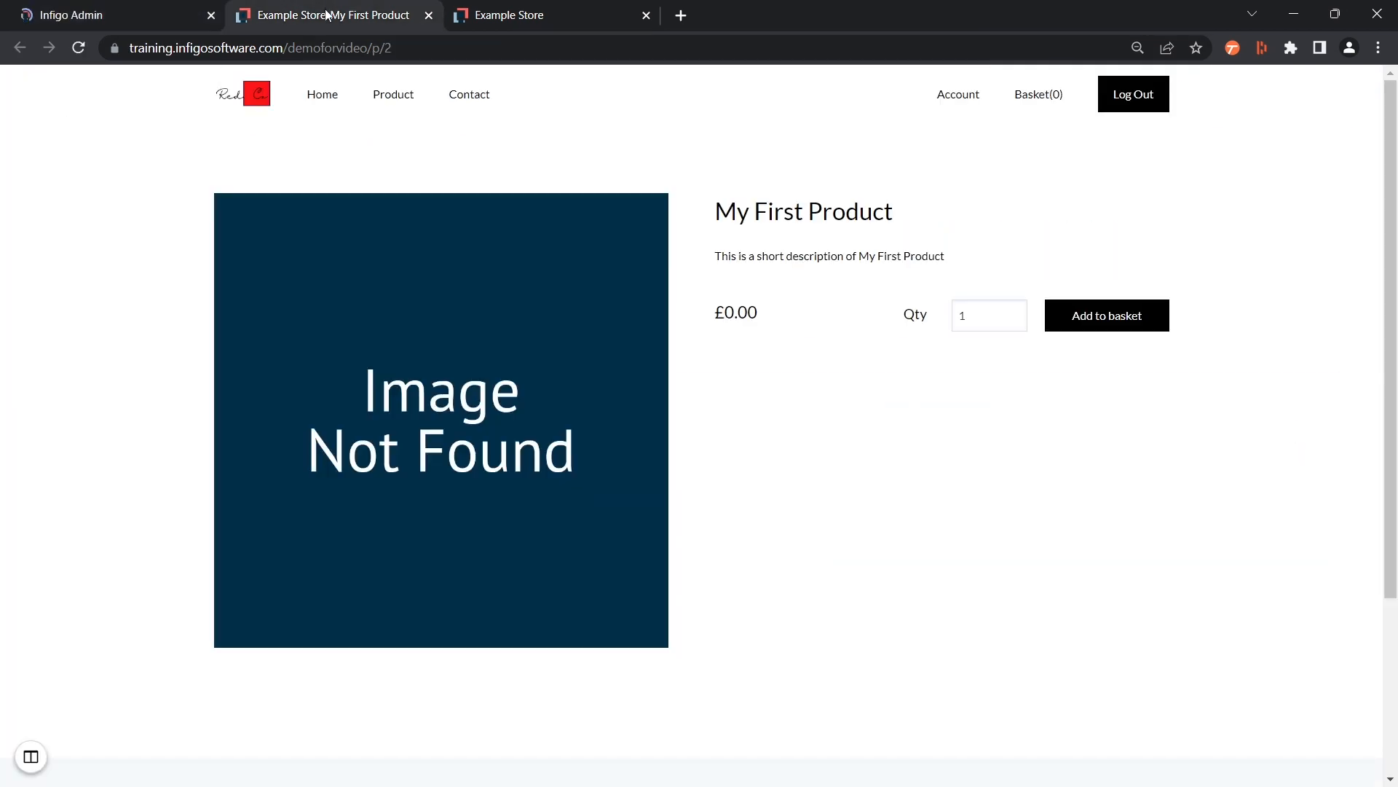
{"action": "left_click", "coordinate": [79, 48]}
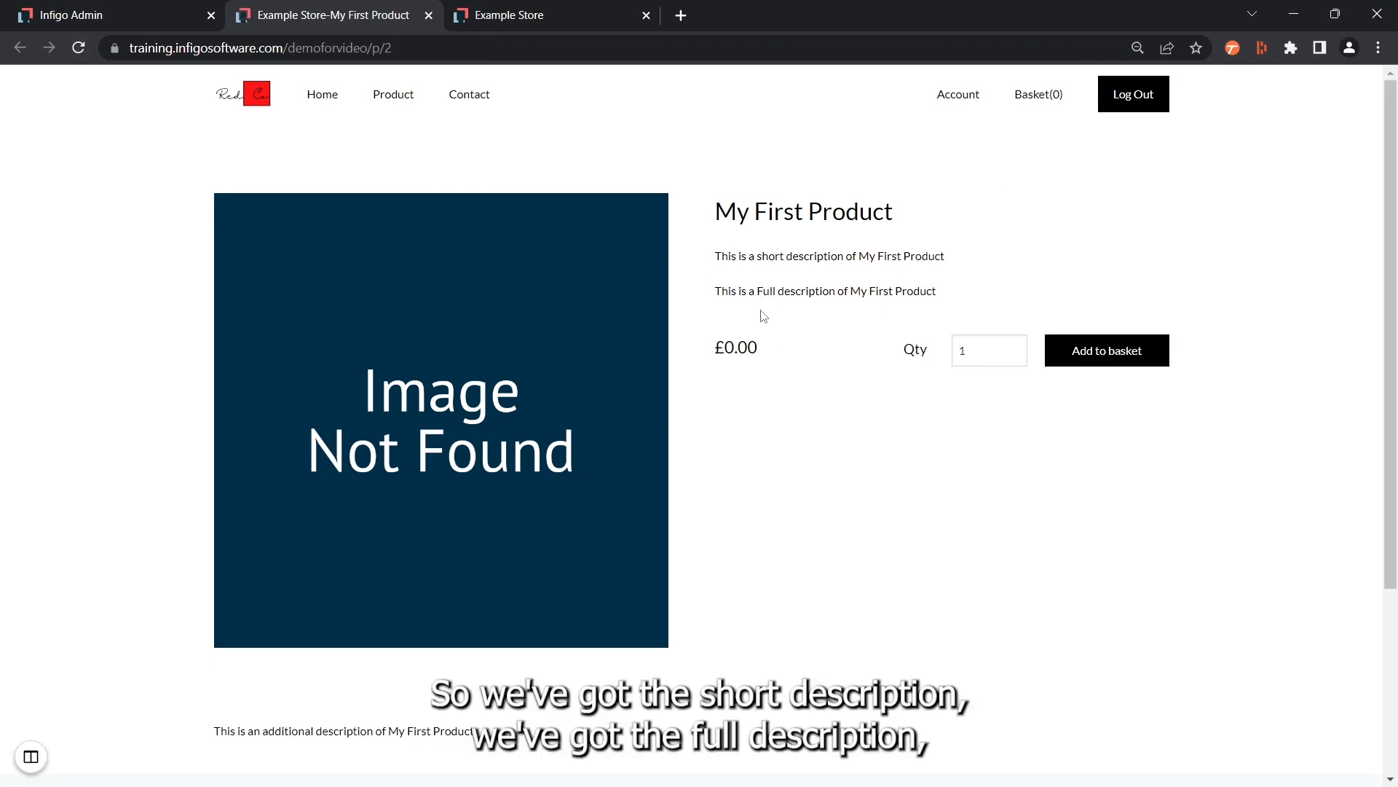
{"action": "scroll", "coordinate": [833, 386], "scroll_direction": "down", "scroll_amount": 1}
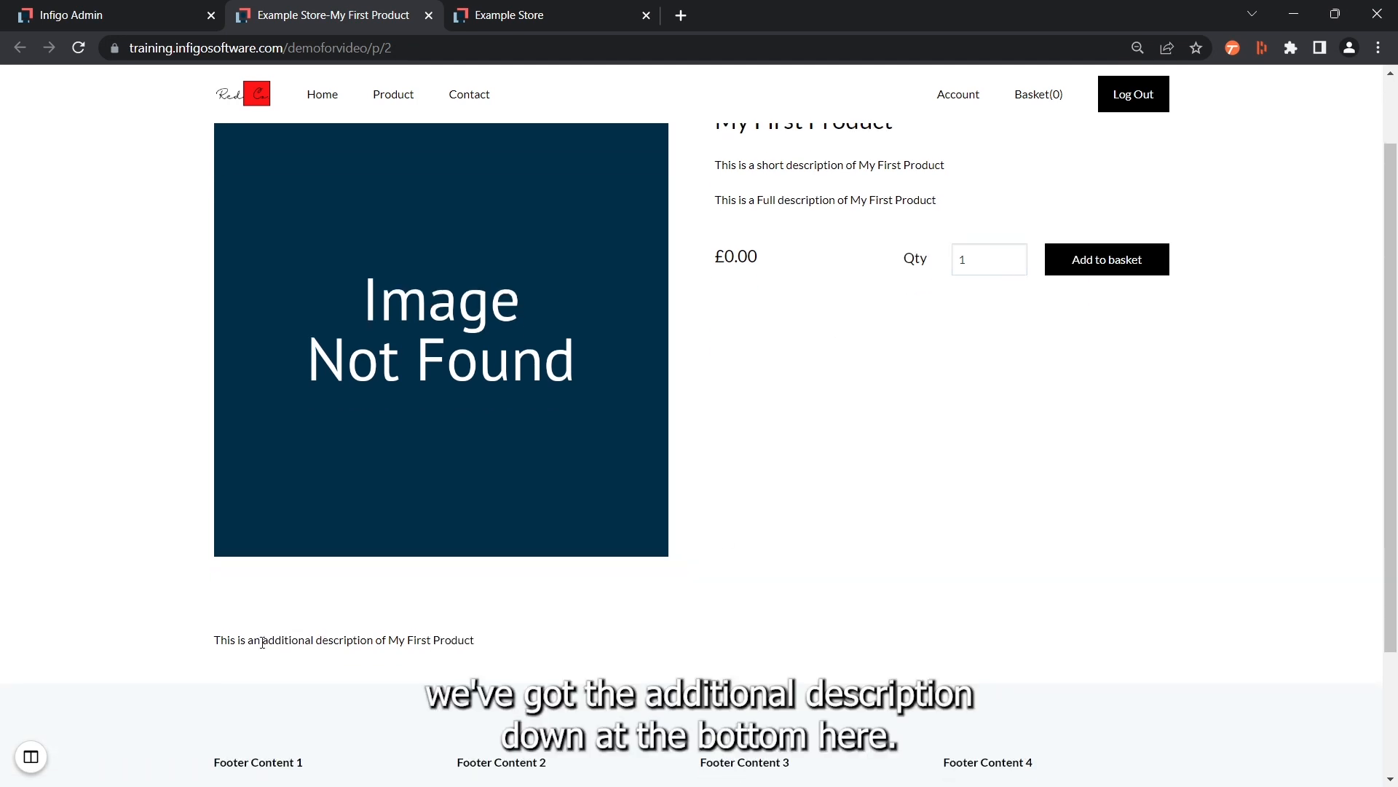
{"action": "left_click_drag", "start_coordinate": [261, 640], "coordinate": [417, 641]}
{"action": "left_click", "coordinate": [546, 631]}
{"action": "scroll", "coordinate": [555, 659], "scroll_direction": "up", "scroll_amount": 1}
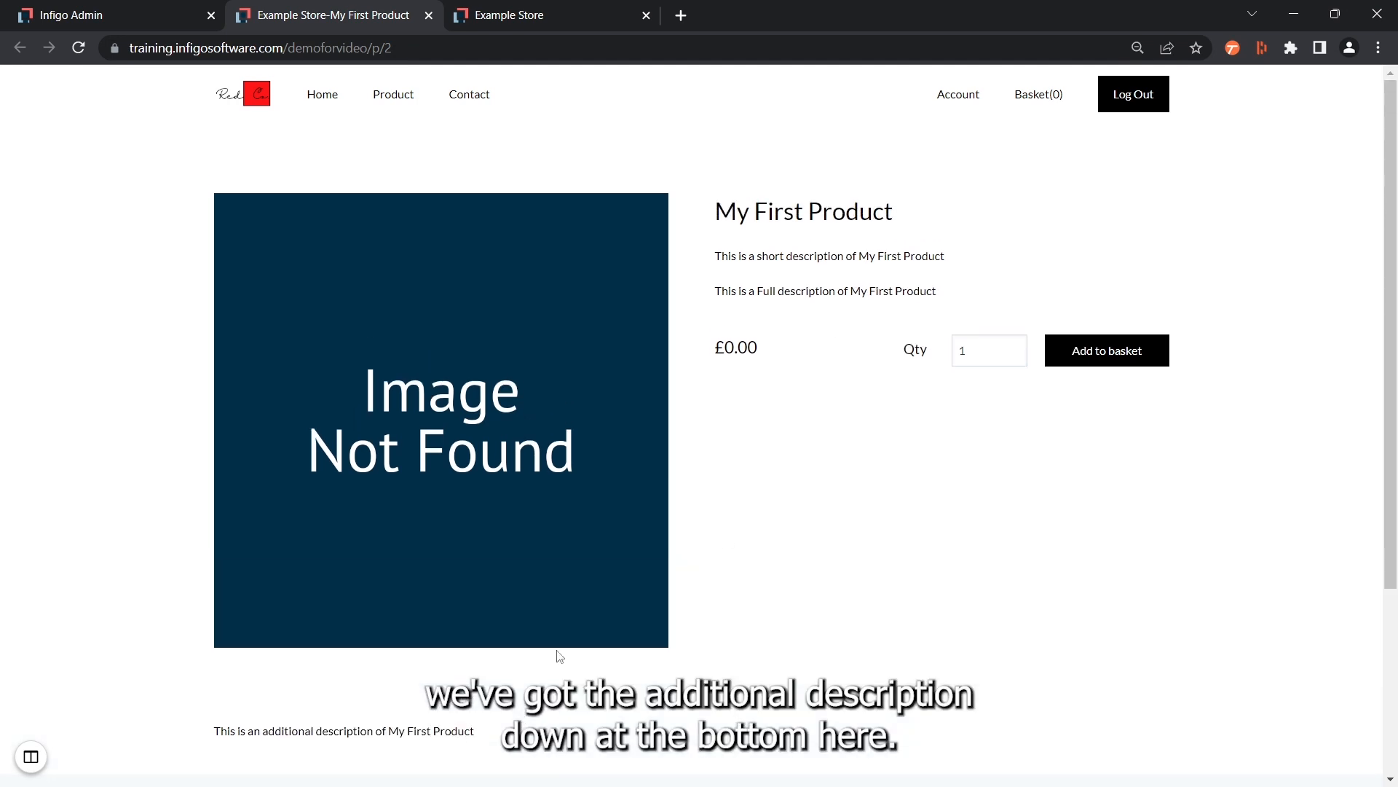
Refresh the storefront home page and examine the descriptions of My First Product under Featured products
{"action": "left_click", "coordinate": [470, 15]}
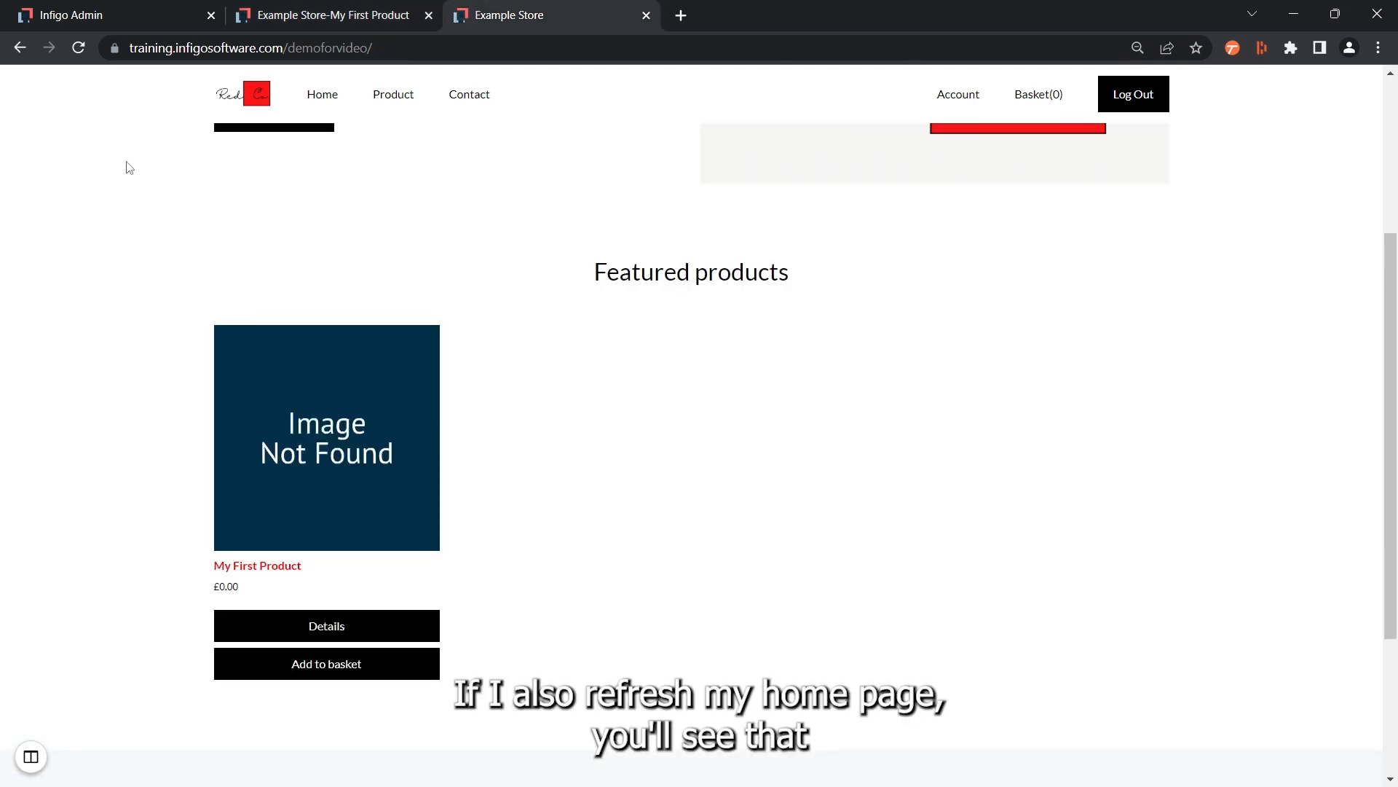
{"action": "left_click", "coordinate": [76, 51]}
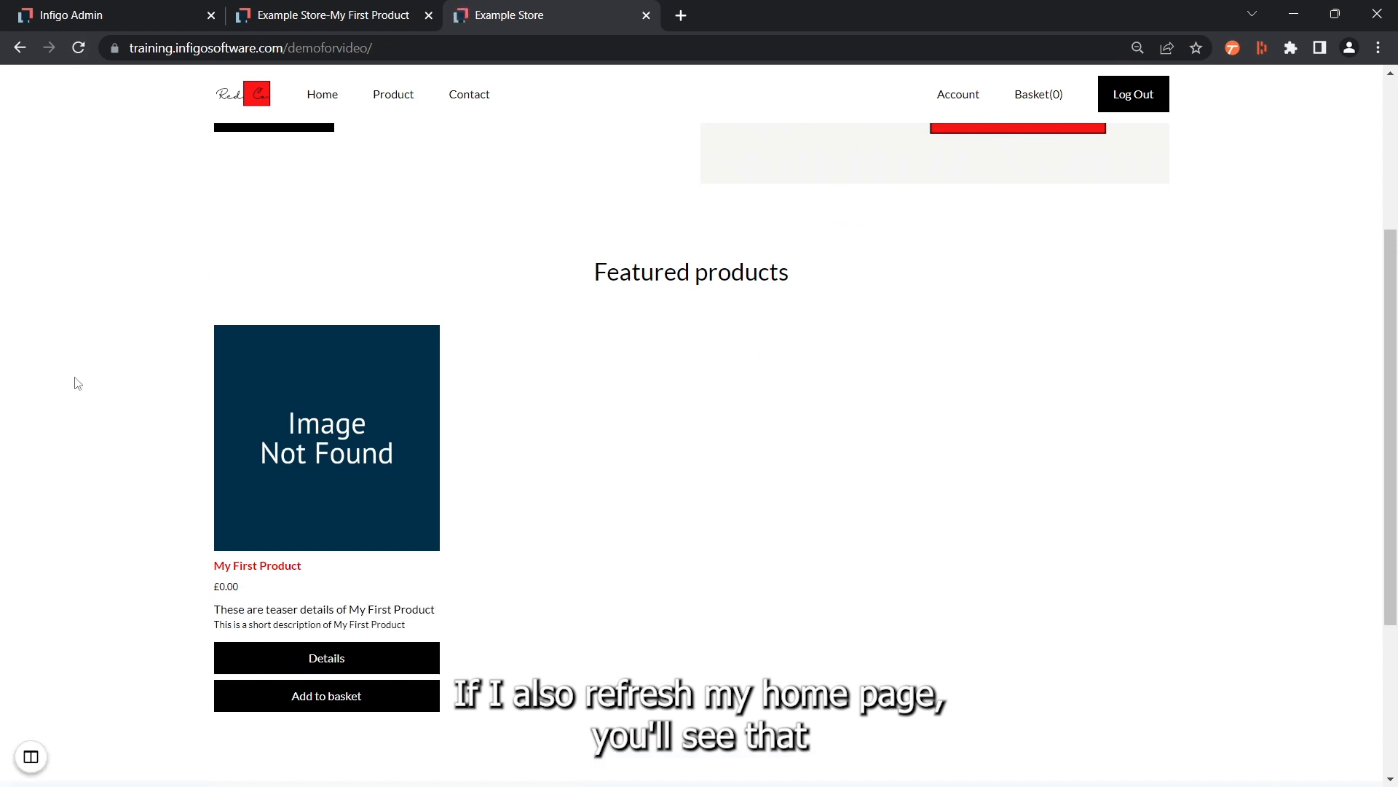
Examine the teaser details and short description of My First Product on the storefront home page
{"action": "scroll", "coordinate": [231, 577], "scroll_direction": "down", "scroll_amount": 1}
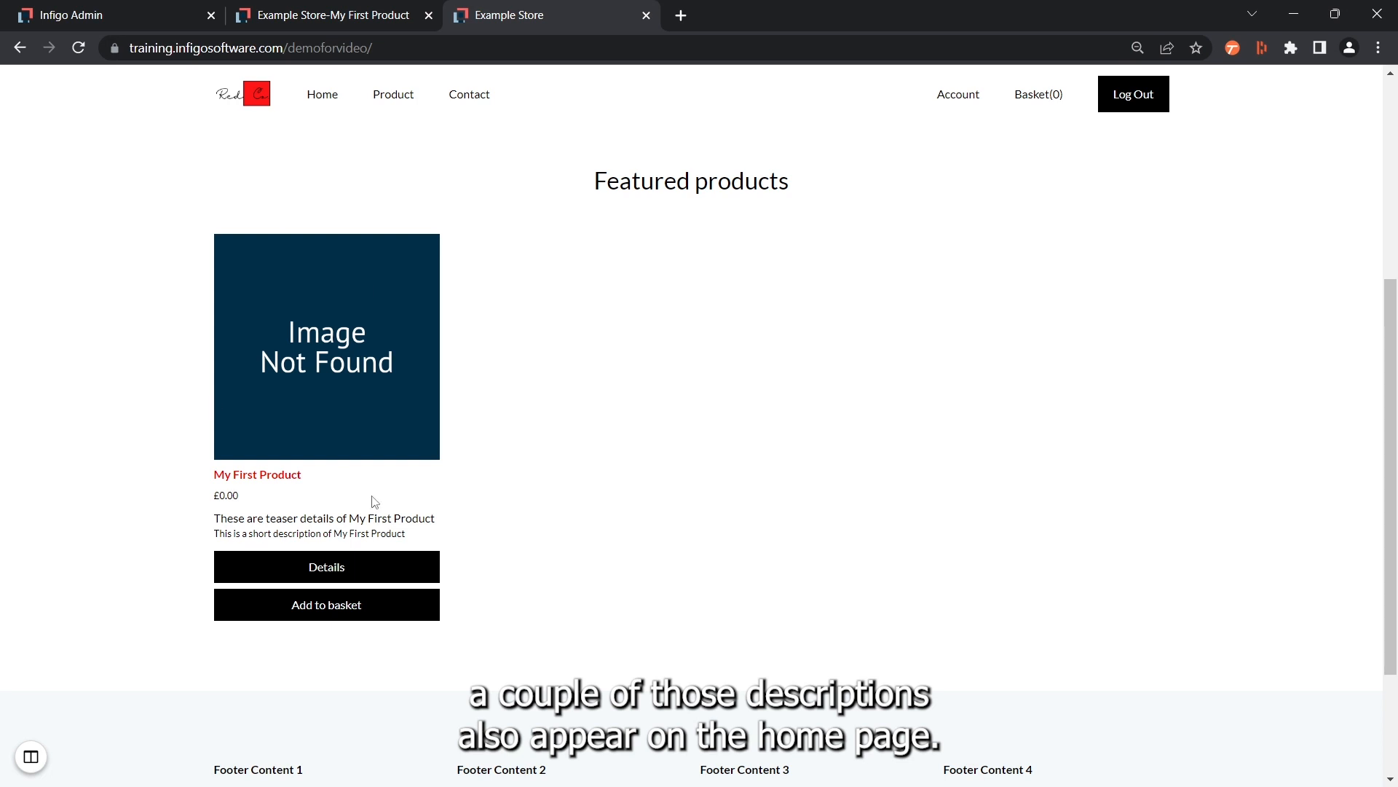
{"action": "left_click_drag", "start_coordinate": [252, 518], "coordinate": [335, 537]}
{"action": "left_click", "coordinate": [337, 538]}
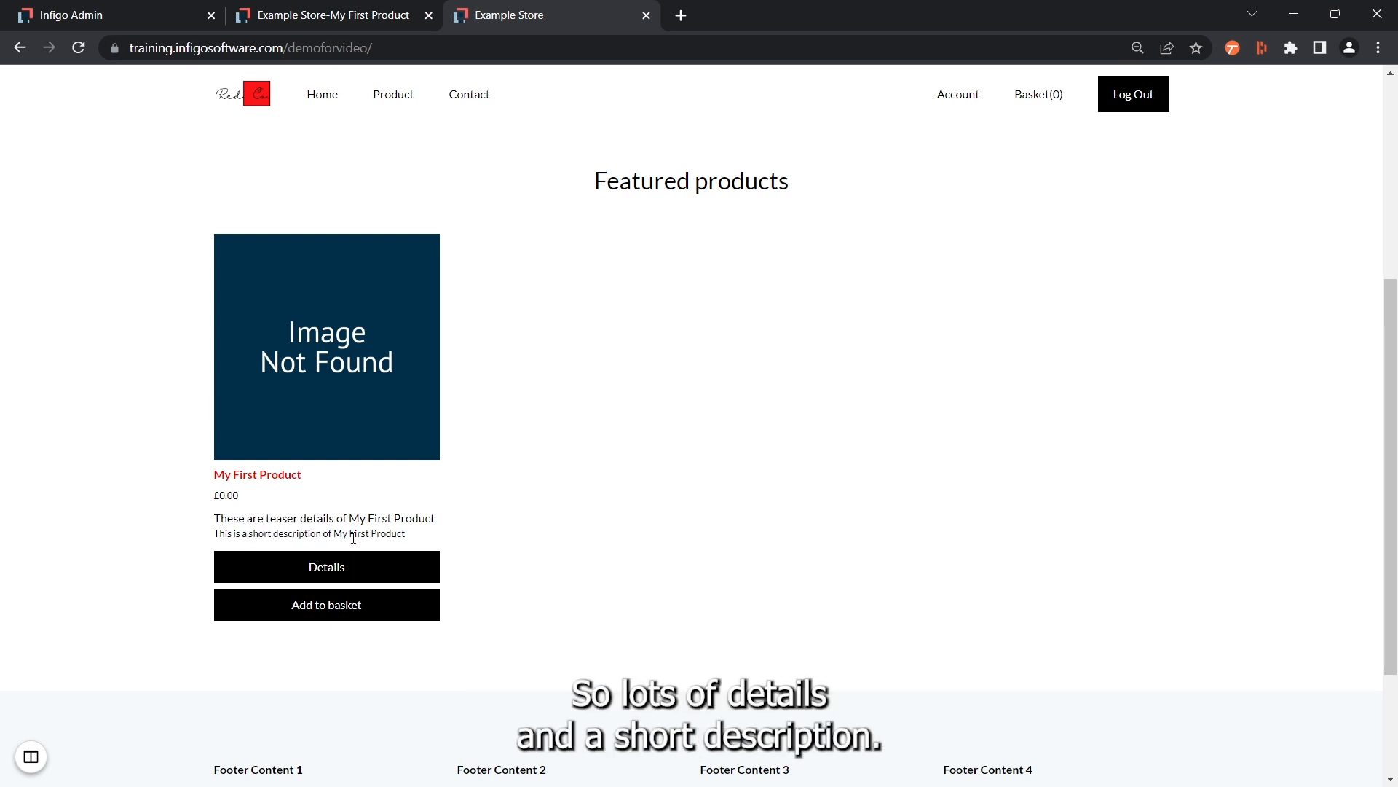
Return to the product editor in the Infigo admin and add the product tags stock, product and demo
{"action": "left_click", "coordinate": [53, 8]}
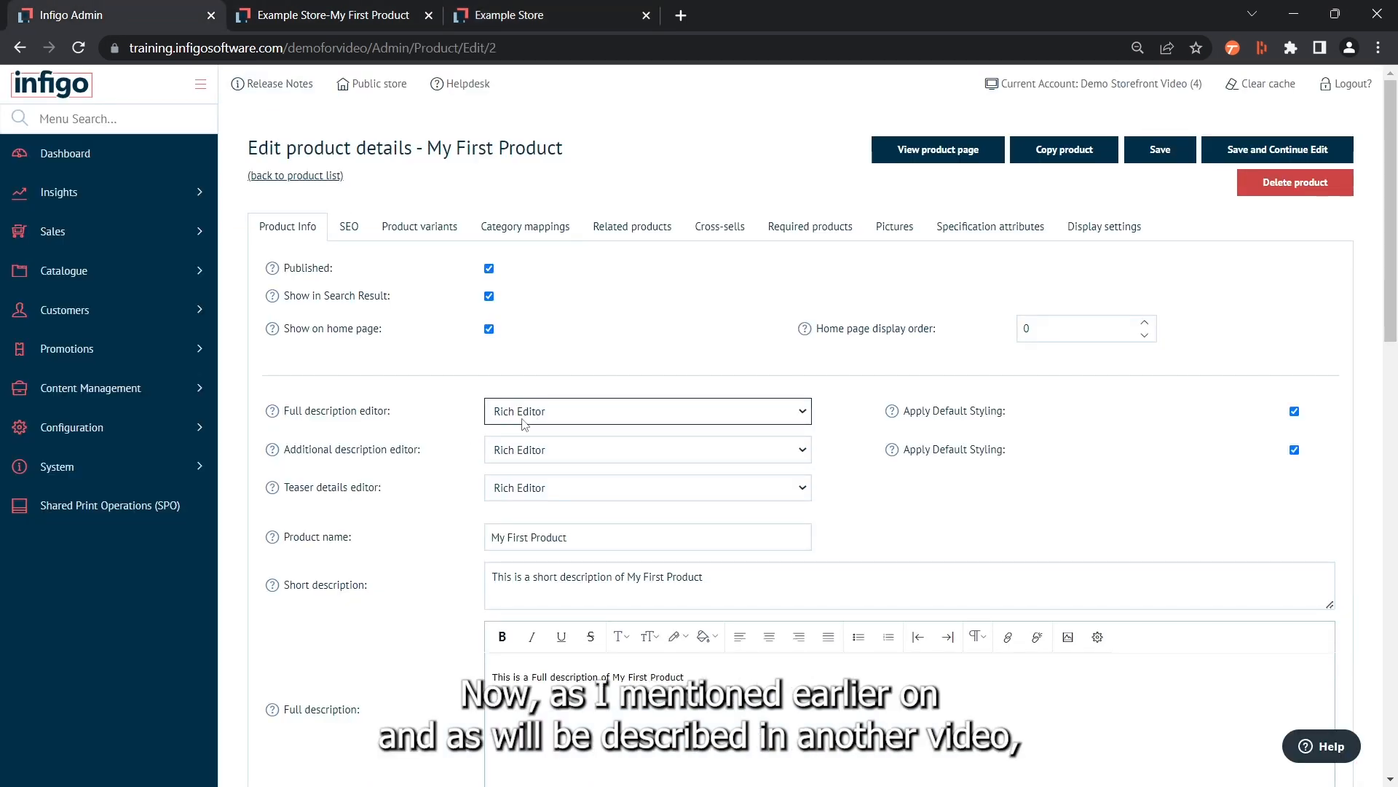
{"action": "scroll", "coordinate": [409, 417], "scroll_direction": "down", "scroll_amount": 2}
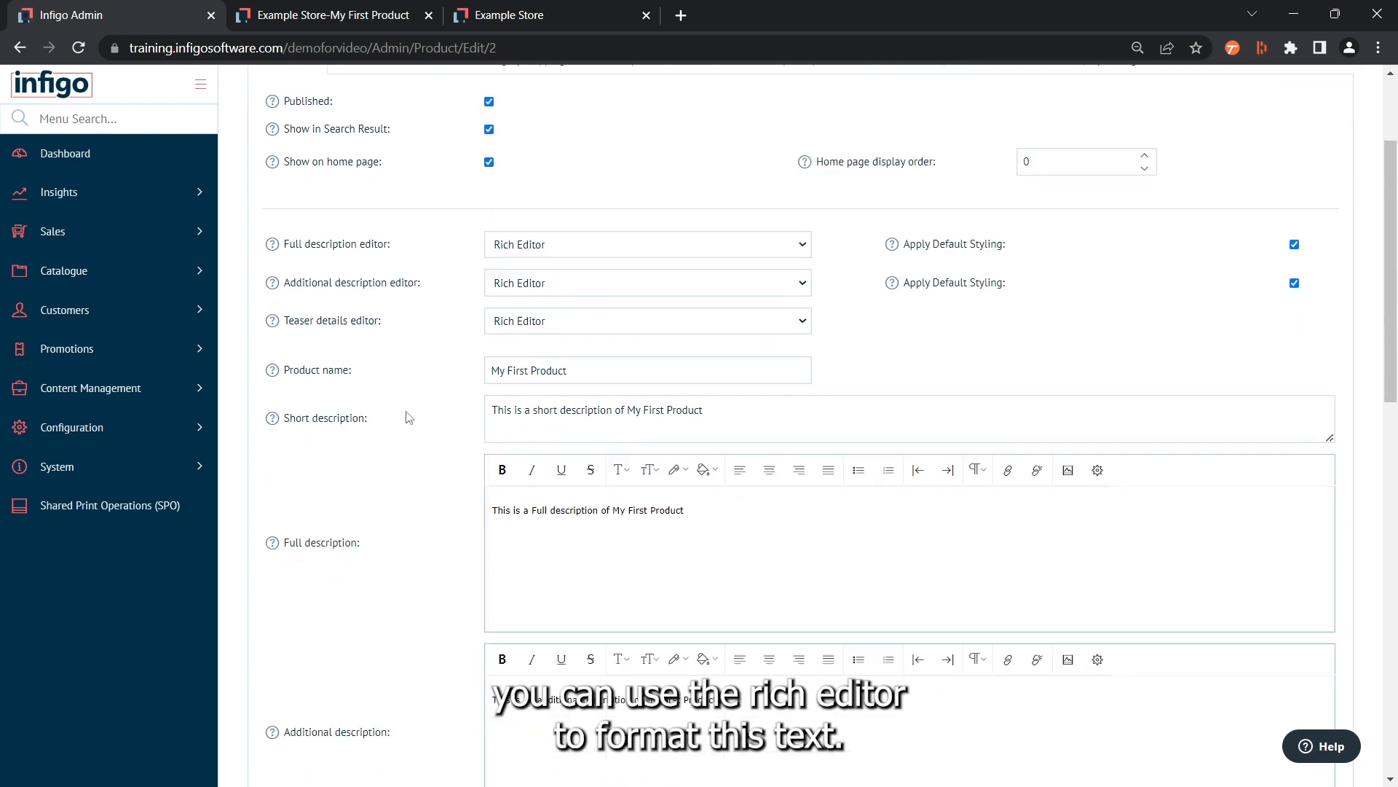
{"action": "scroll", "coordinate": [409, 418], "scroll_direction": "down", "scroll_amount": 1}
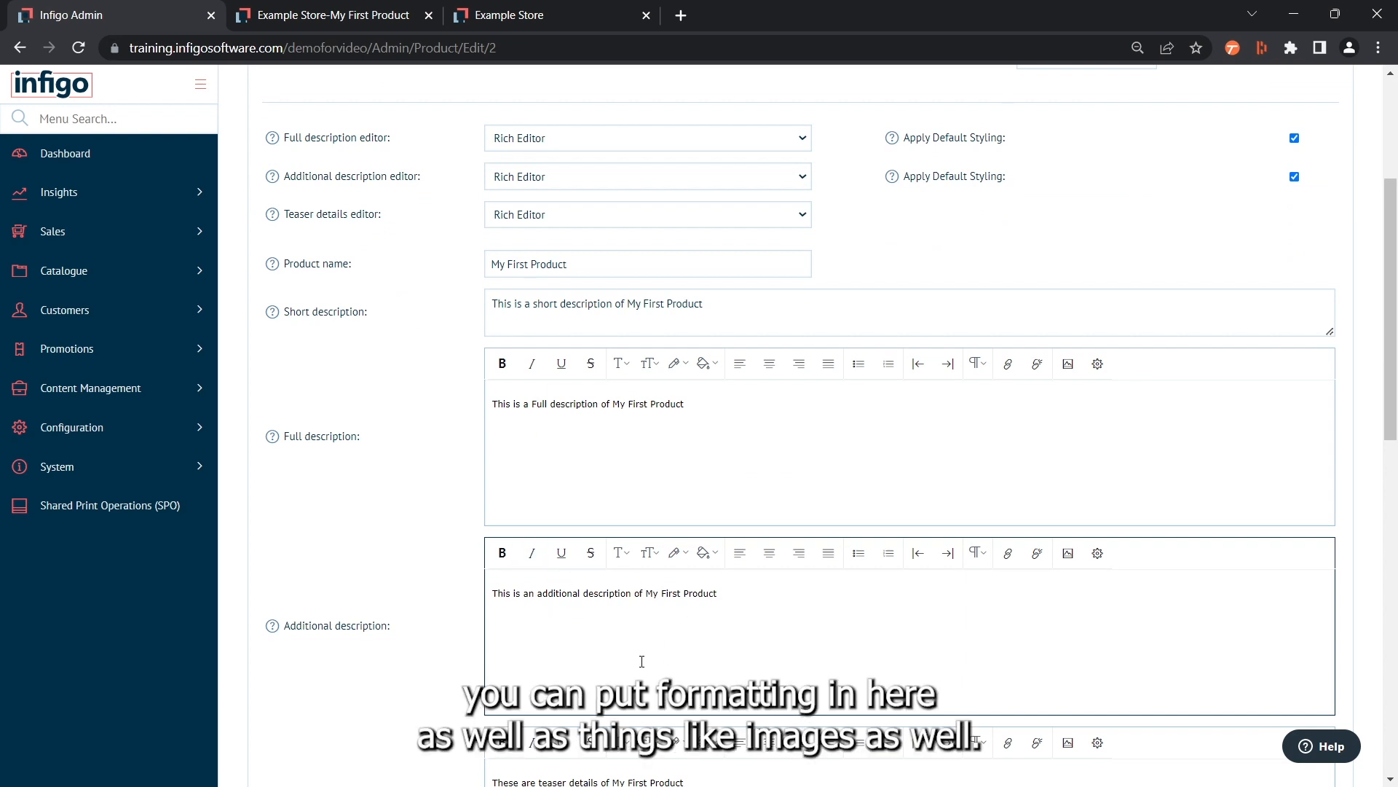
{"action": "scroll", "coordinate": [478, 415], "scroll_direction": "down", "scroll_amount": 5}
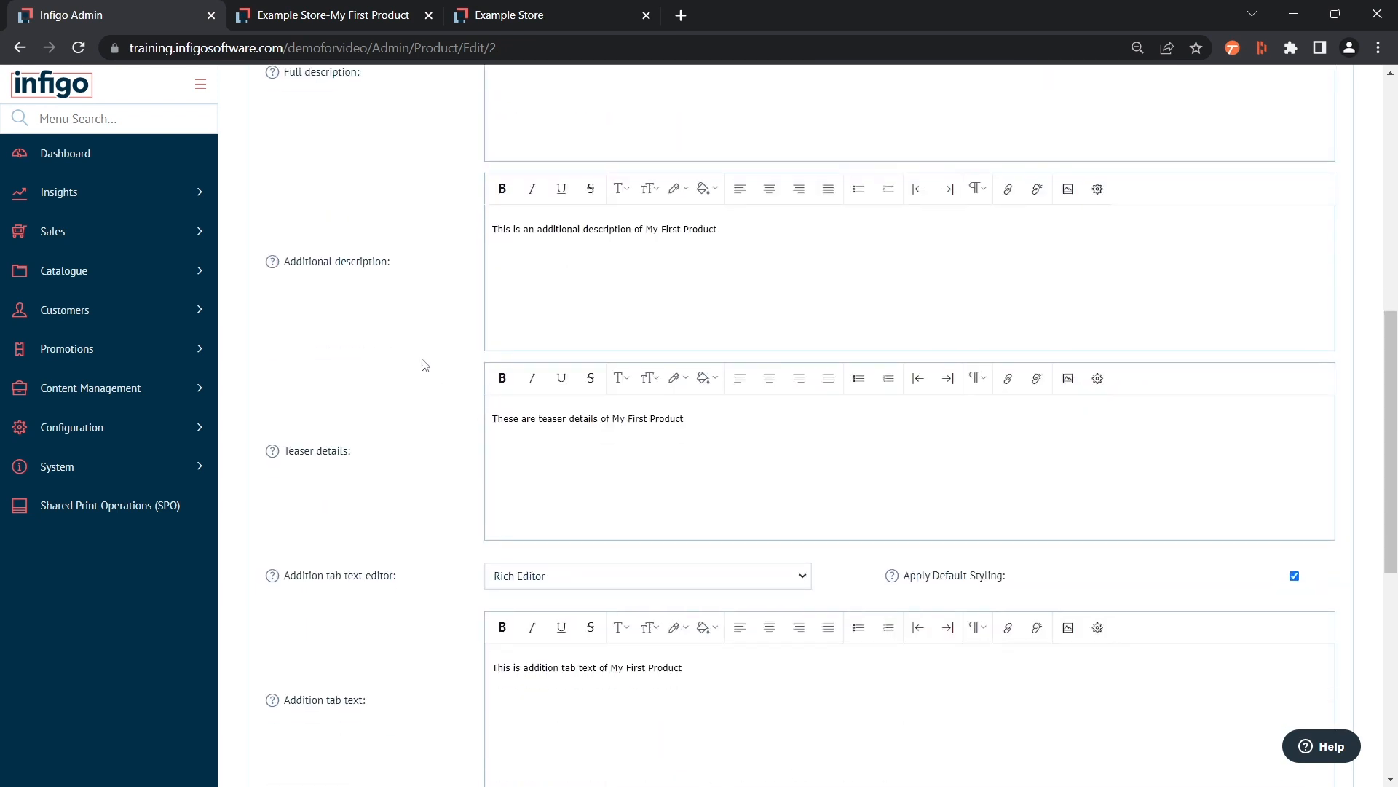
{"action": "scroll", "coordinate": [425, 364], "scroll_direction": "down", "scroll_amount": 8}
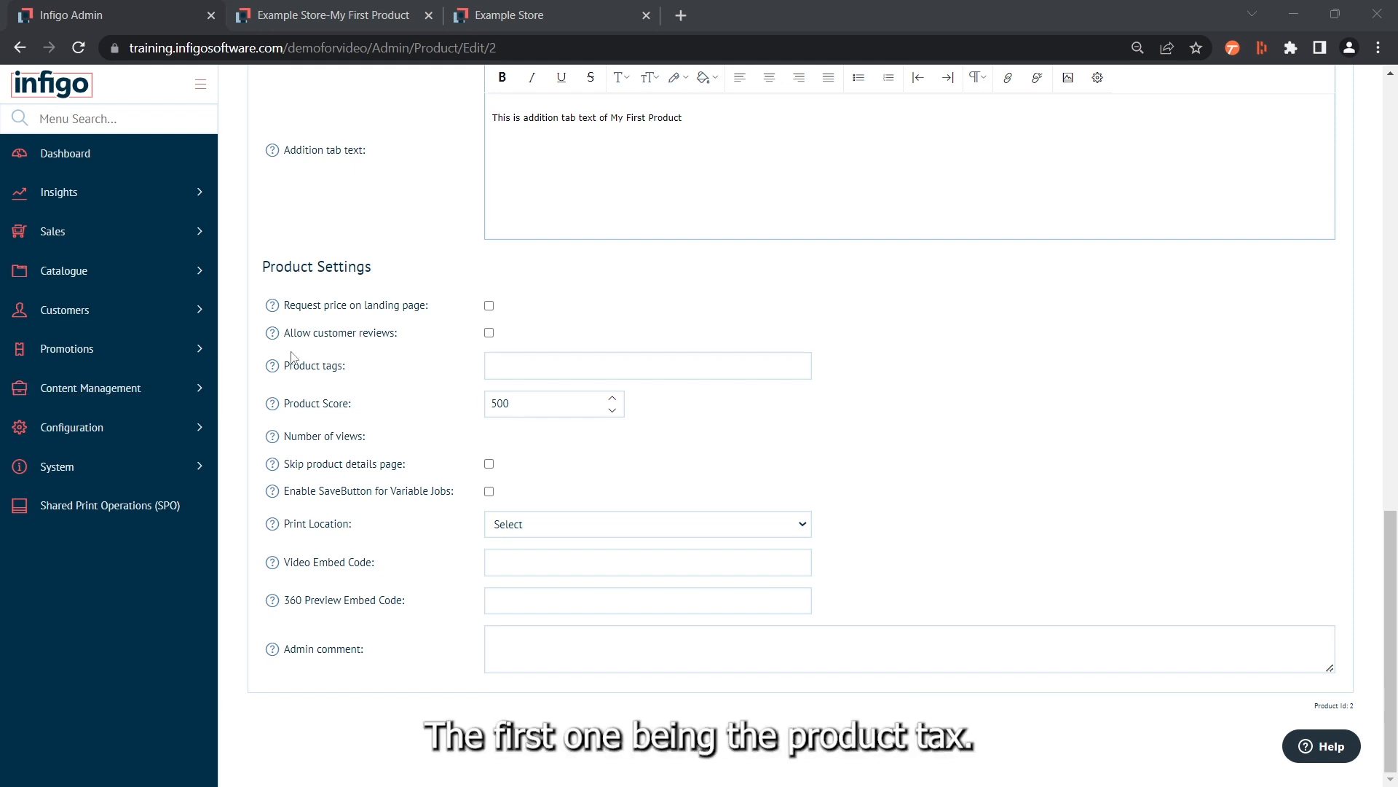
{"action": "left_click", "coordinate": [542, 376]}
{"action": "left_click", "coordinate": [543, 371]}
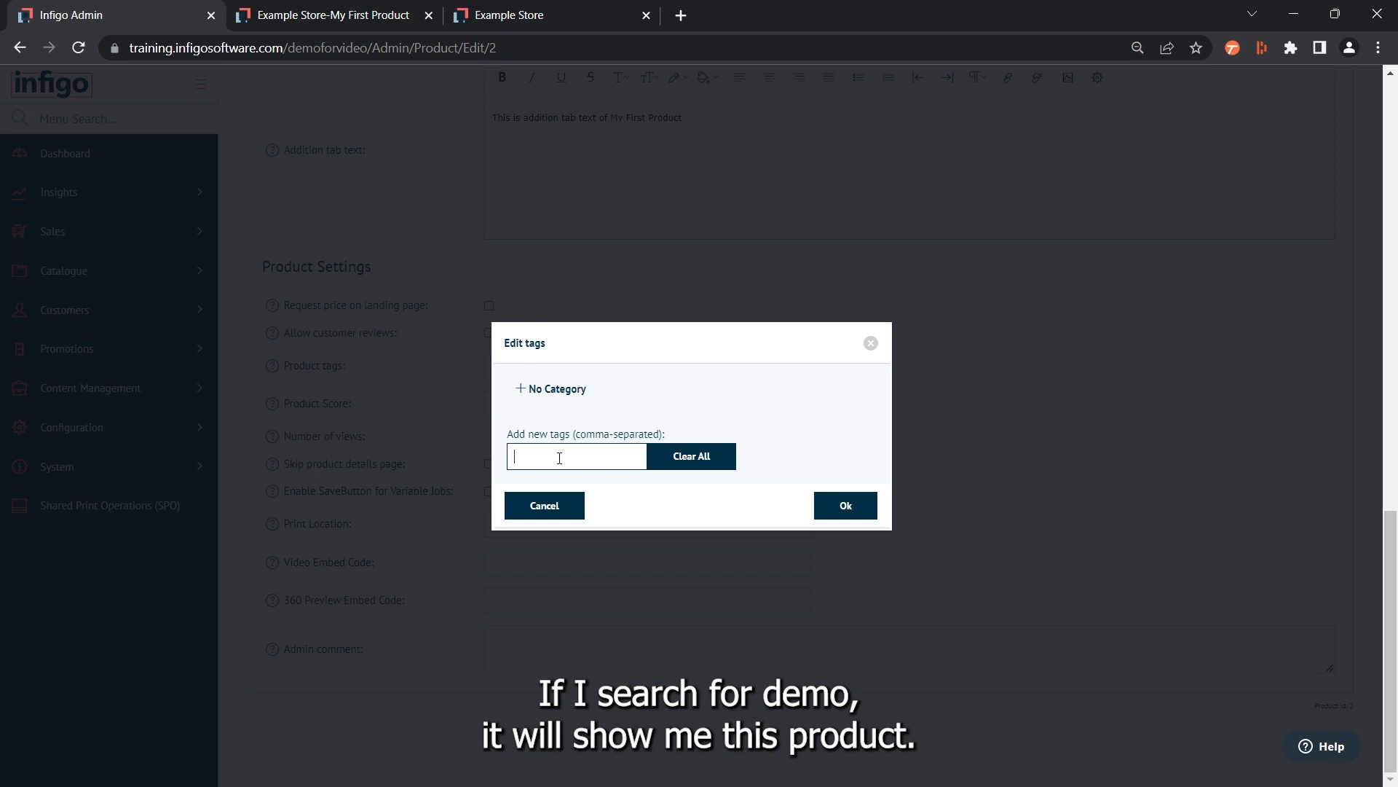
{"action": "type", "text": "s"}
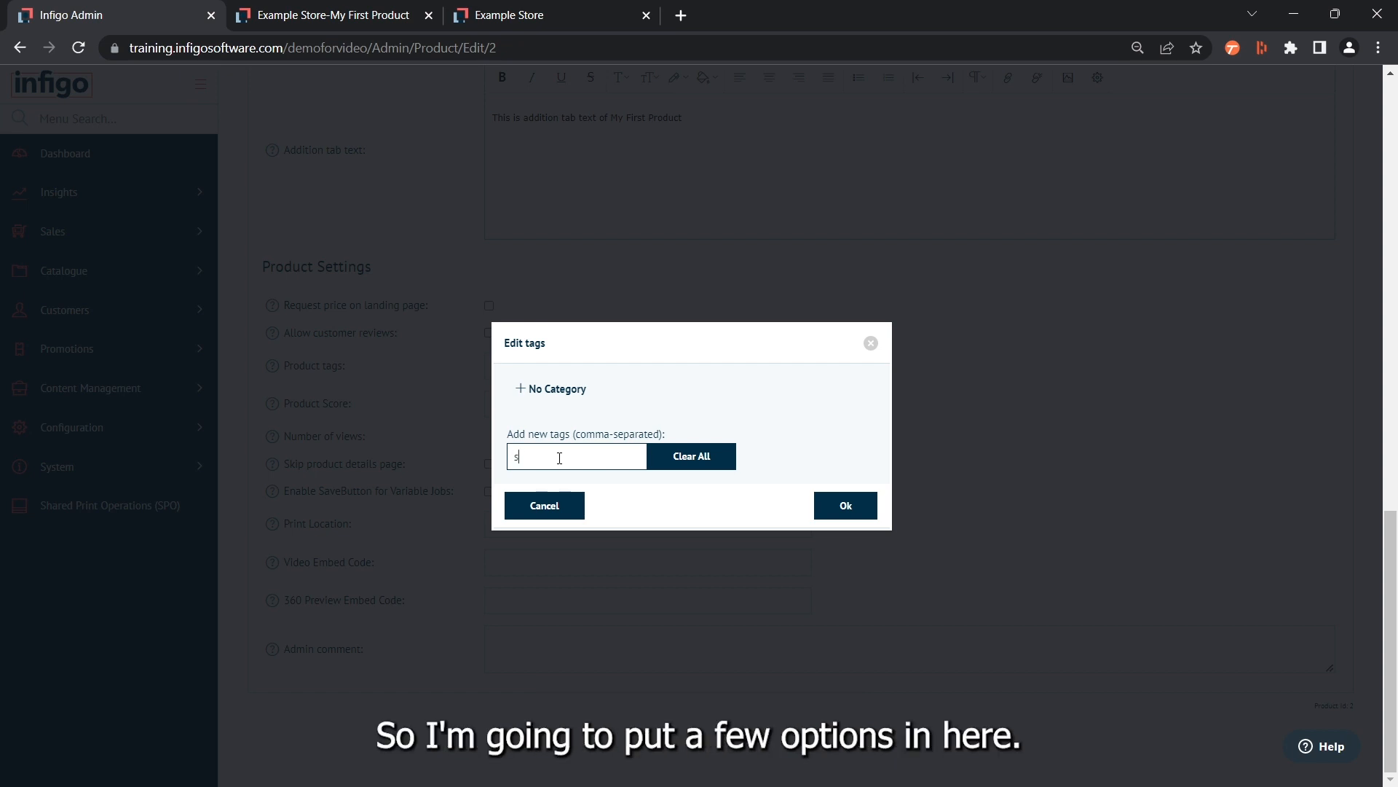
{"action": "type", "text": "tock,pro"}
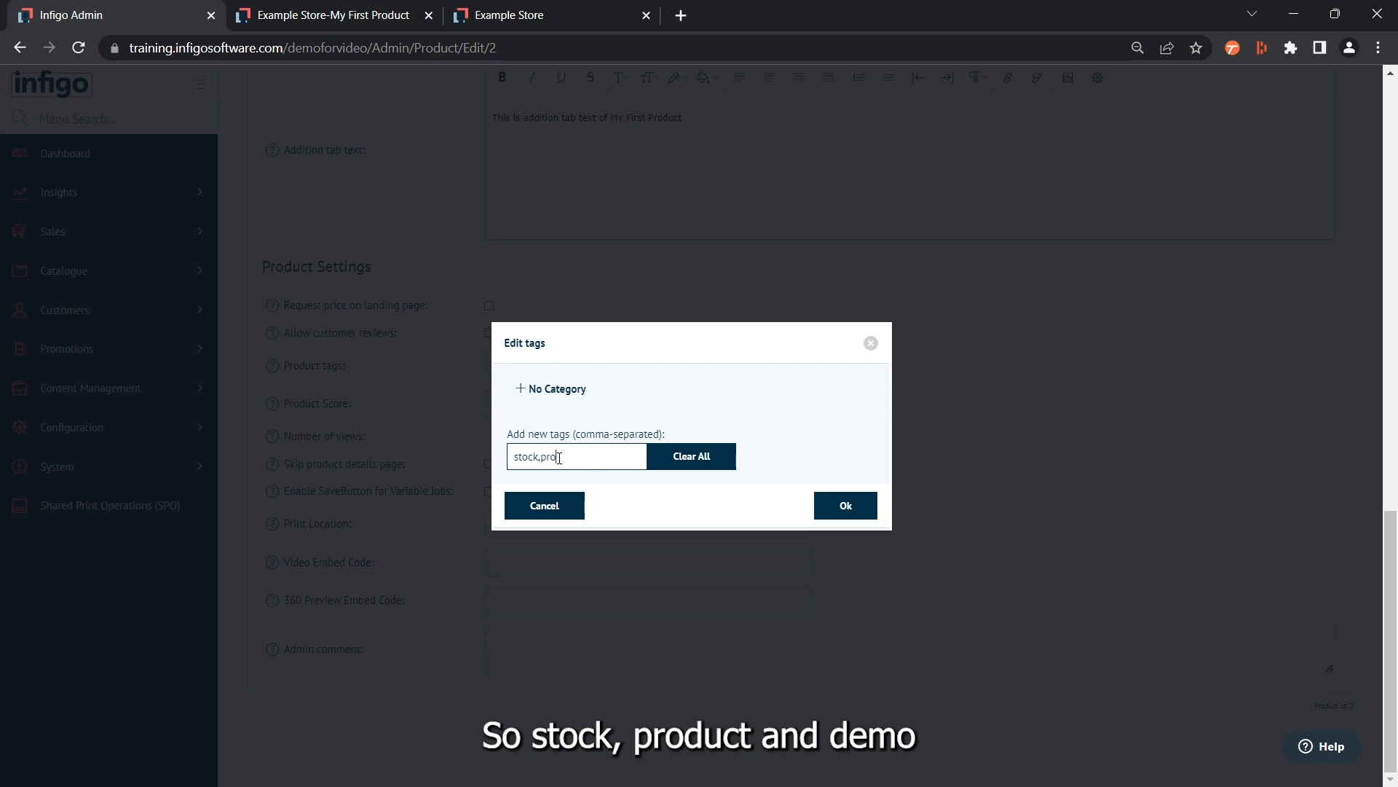
{"action": "type", "text": "duct,demo"}
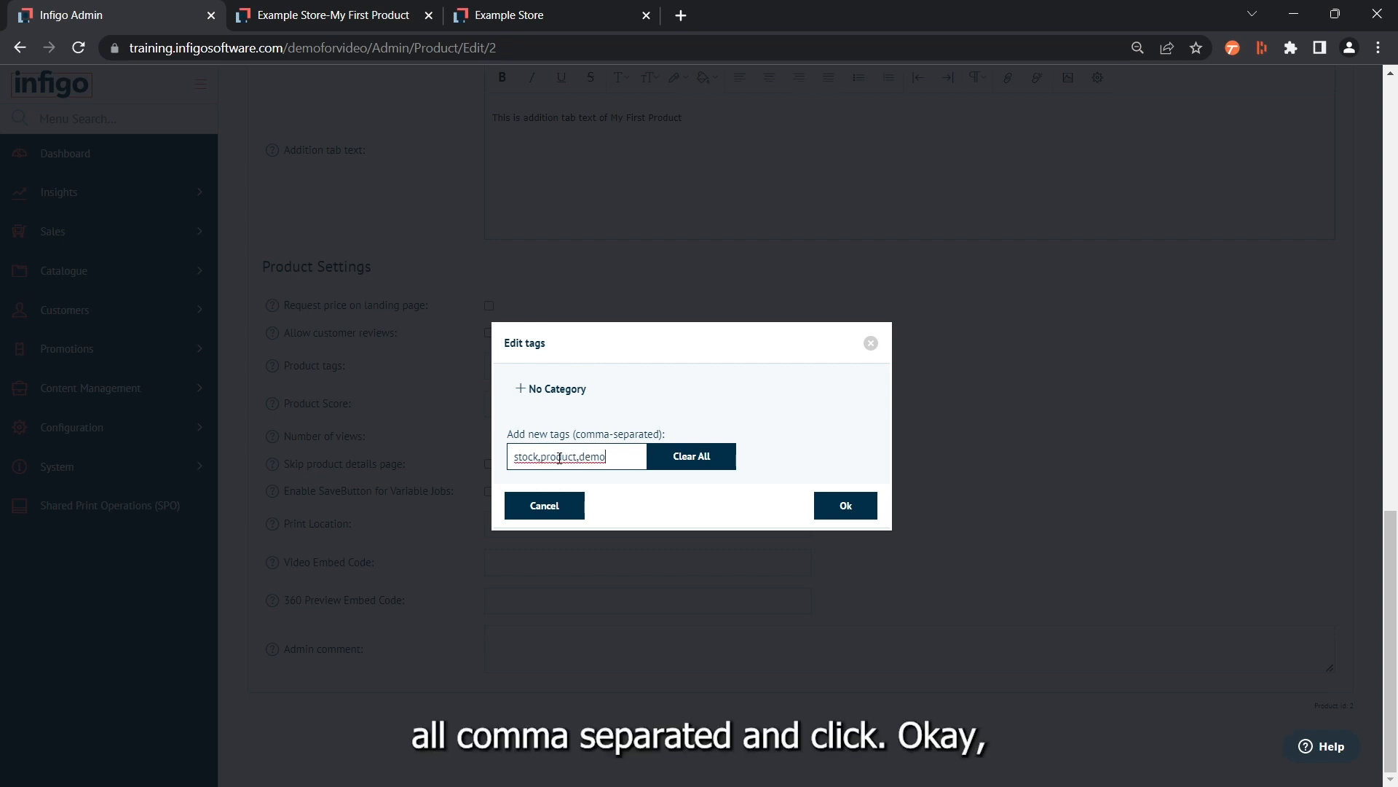
{"action": "left_click", "coordinate": [844, 506]}
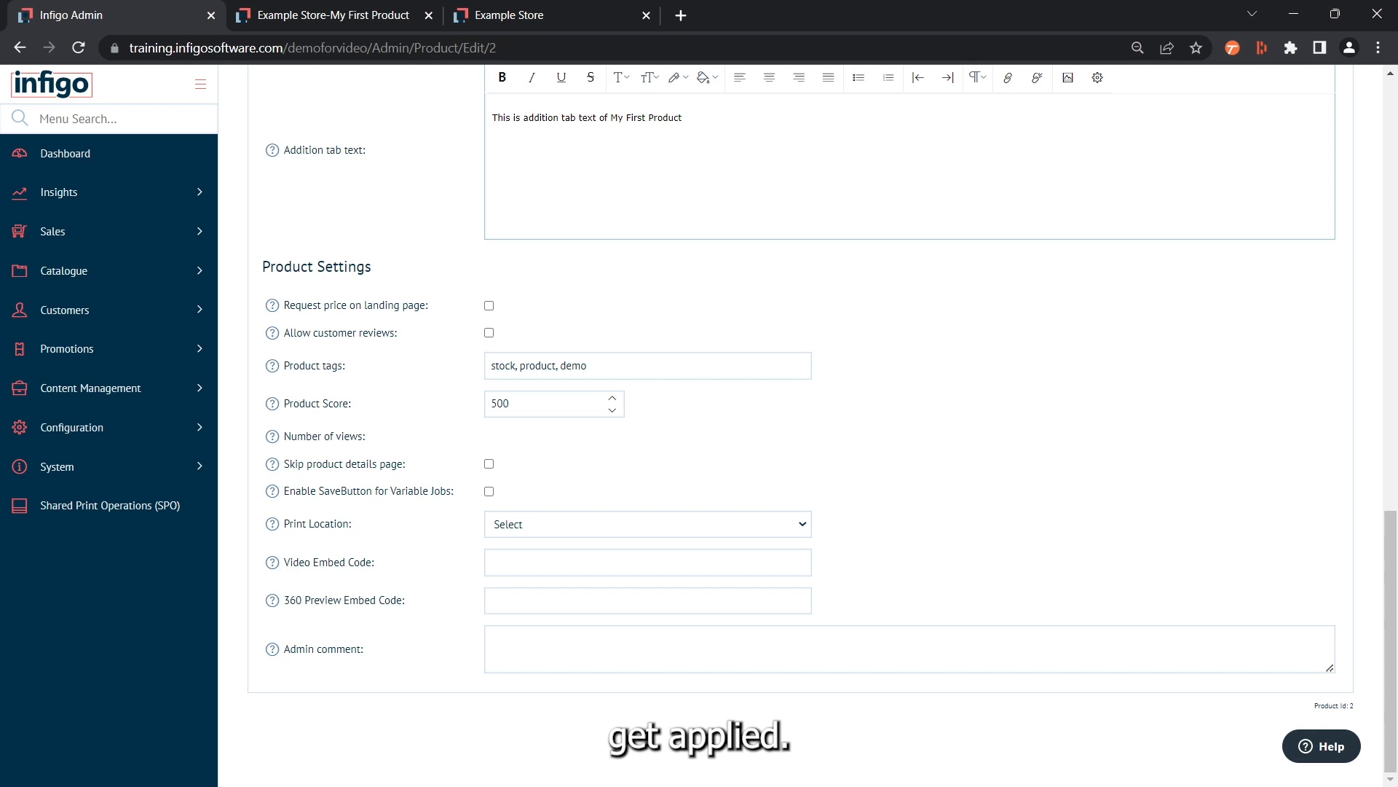
Save the product with its new tags and continue editing it
{"action": "scroll", "coordinate": [890, 381], "scroll_direction": "up", "scroll_amount": 9}
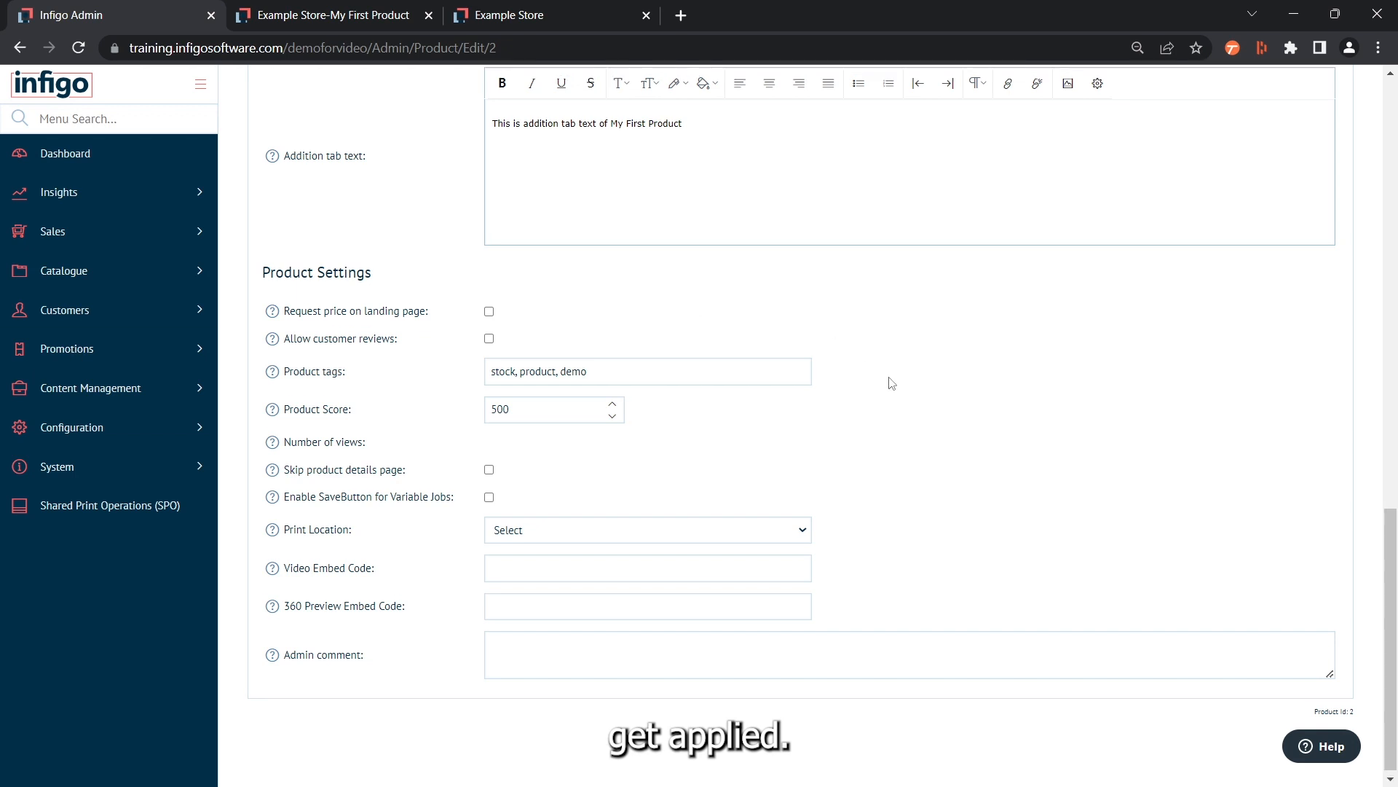
{"action": "scroll", "coordinate": [891, 383], "scroll_direction": "up", "scroll_amount": 7}
{"action": "left_click", "coordinate": [1280, 153]}
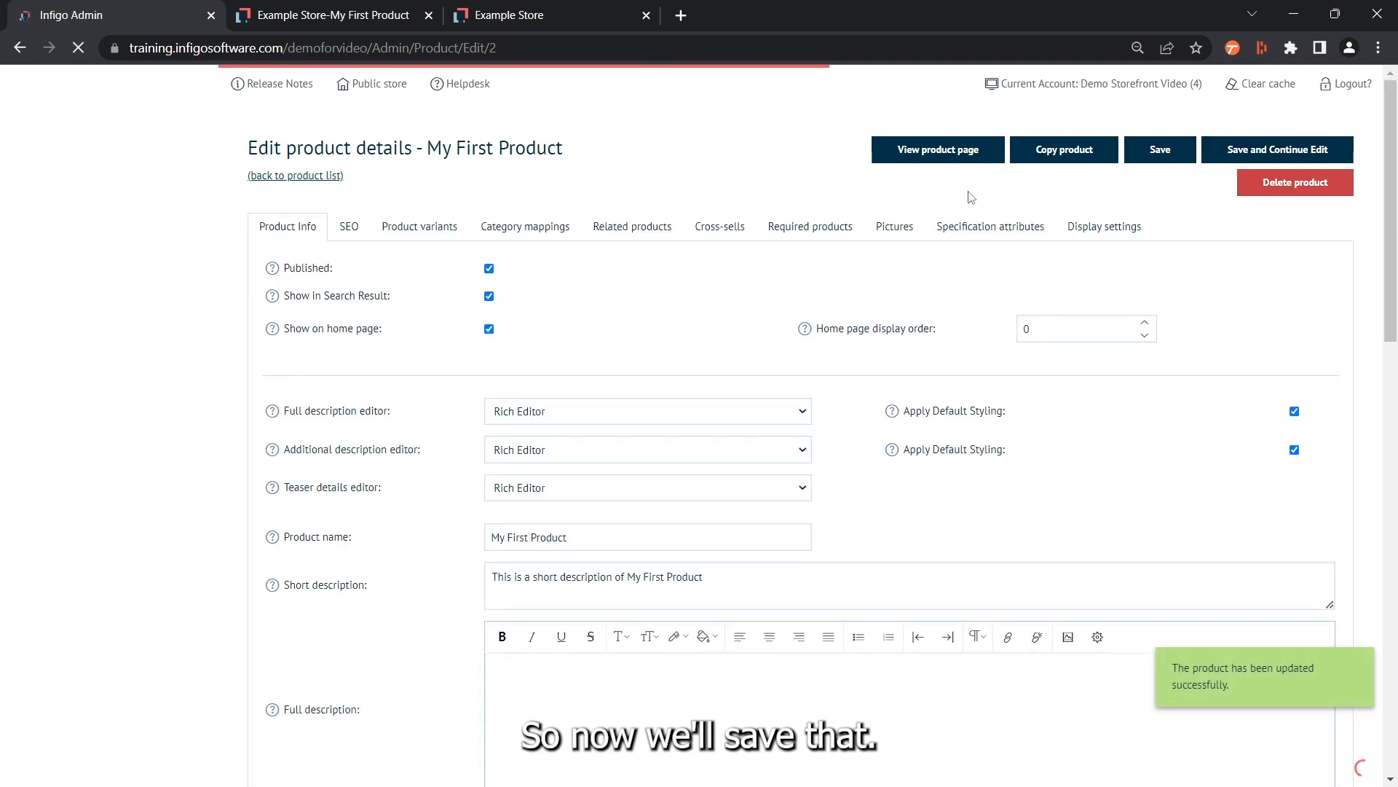
Refresh the storefront product page, view the products carrying the demo tag, and return to the product page
{"action": "left_click", "coordinate": [340, 14]}
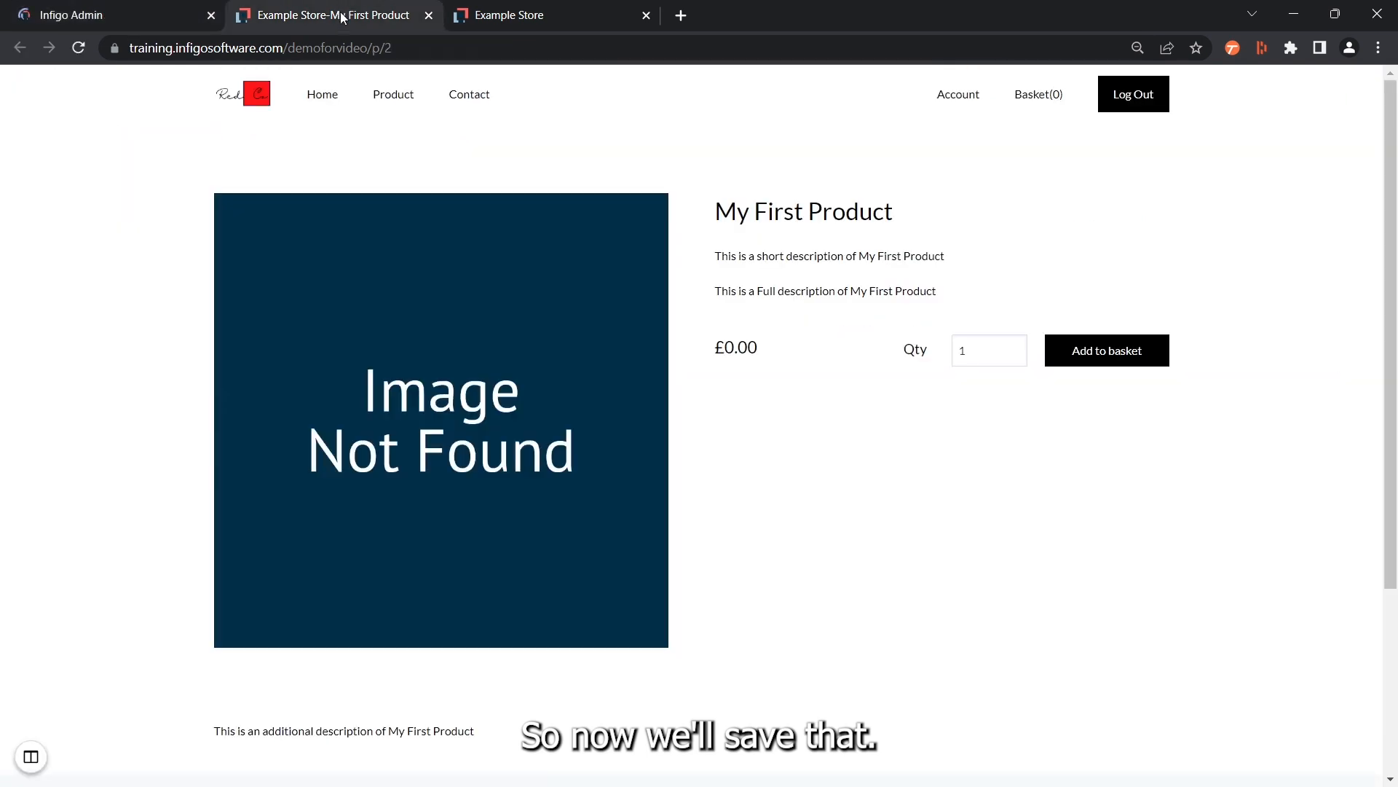
{"action": "left_click", "coordinate": [78, 47]}
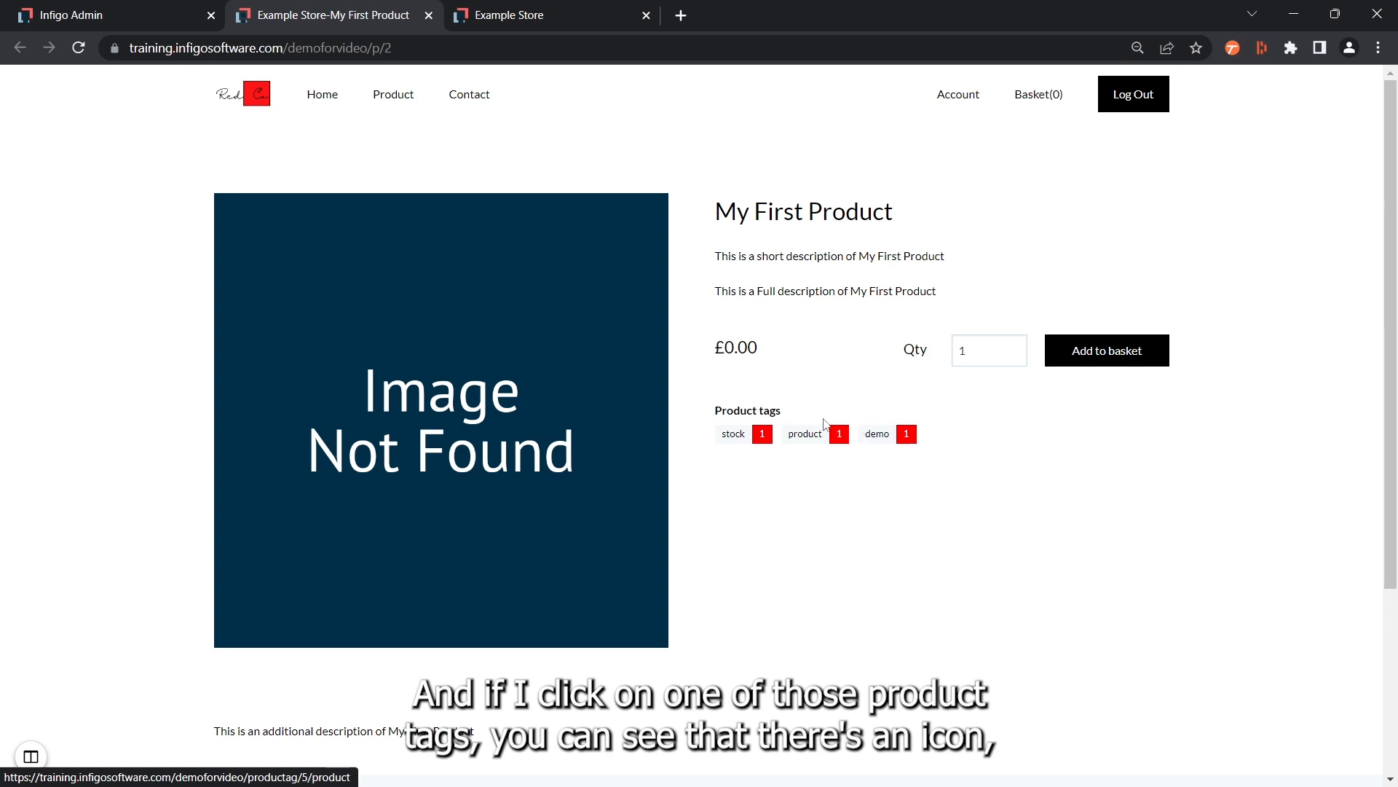
{"action": "left_click", "coordinate": [906, 439]}
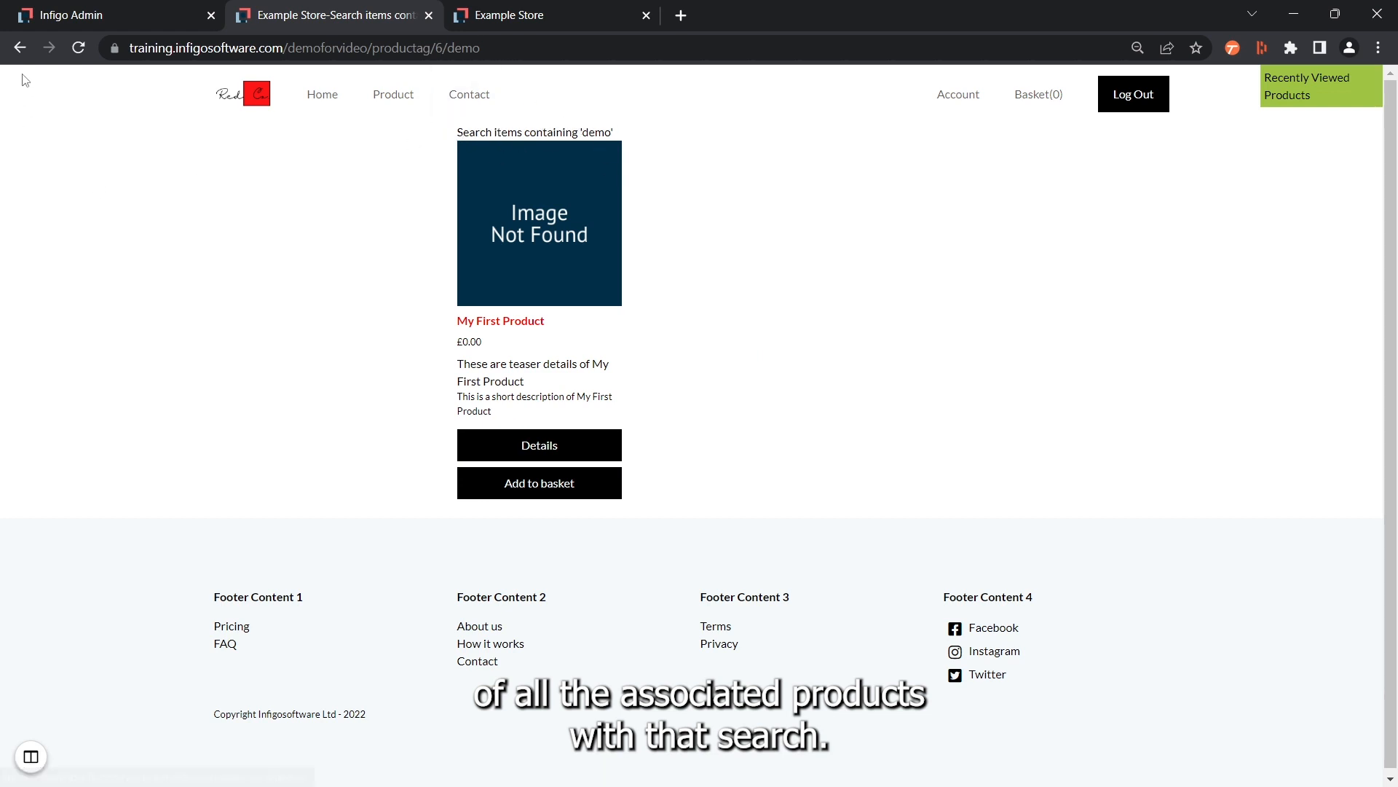
{"action": "left_click", "coordinate": [20, 49]}
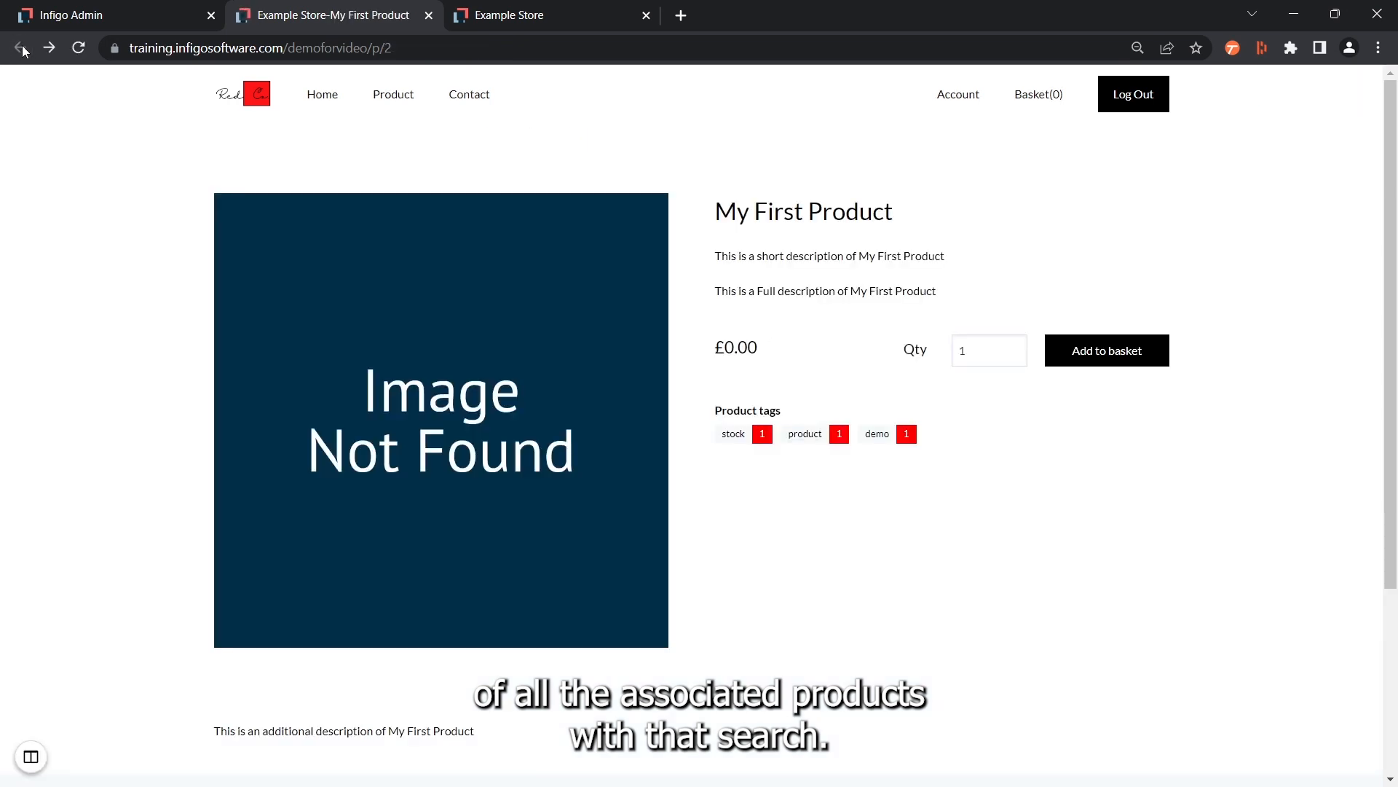
Enter "This is an admin only comment area" as the product's admin comment in the Infigo admin, and save while continuing to edit
{"action": "left_click", "coordinate": [55, 16]}
{"action": "scroll", "coordinate": [317, 608], "scroll_direction": "down", "scroll_amount": 15}
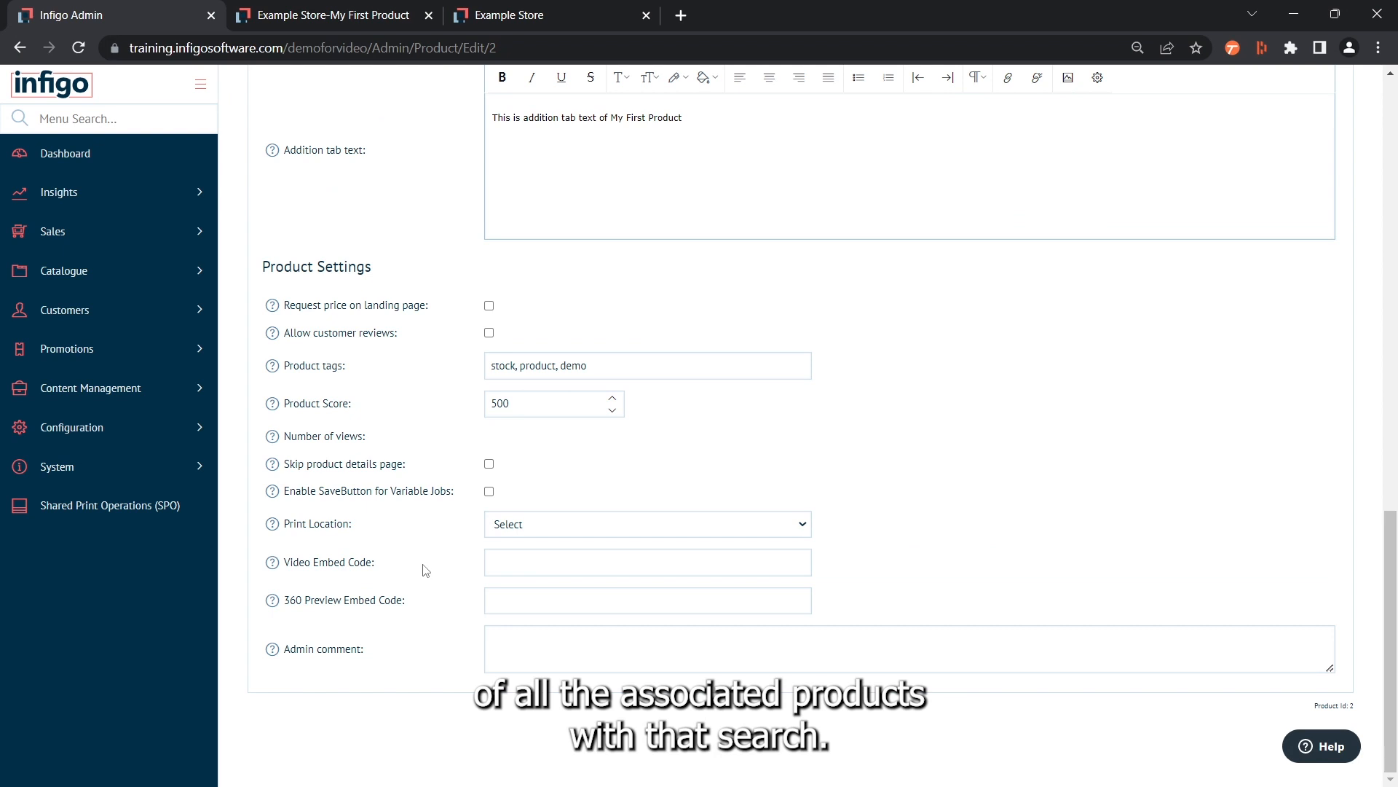
{"action": "left_click", "coordinate": [508, 643]}
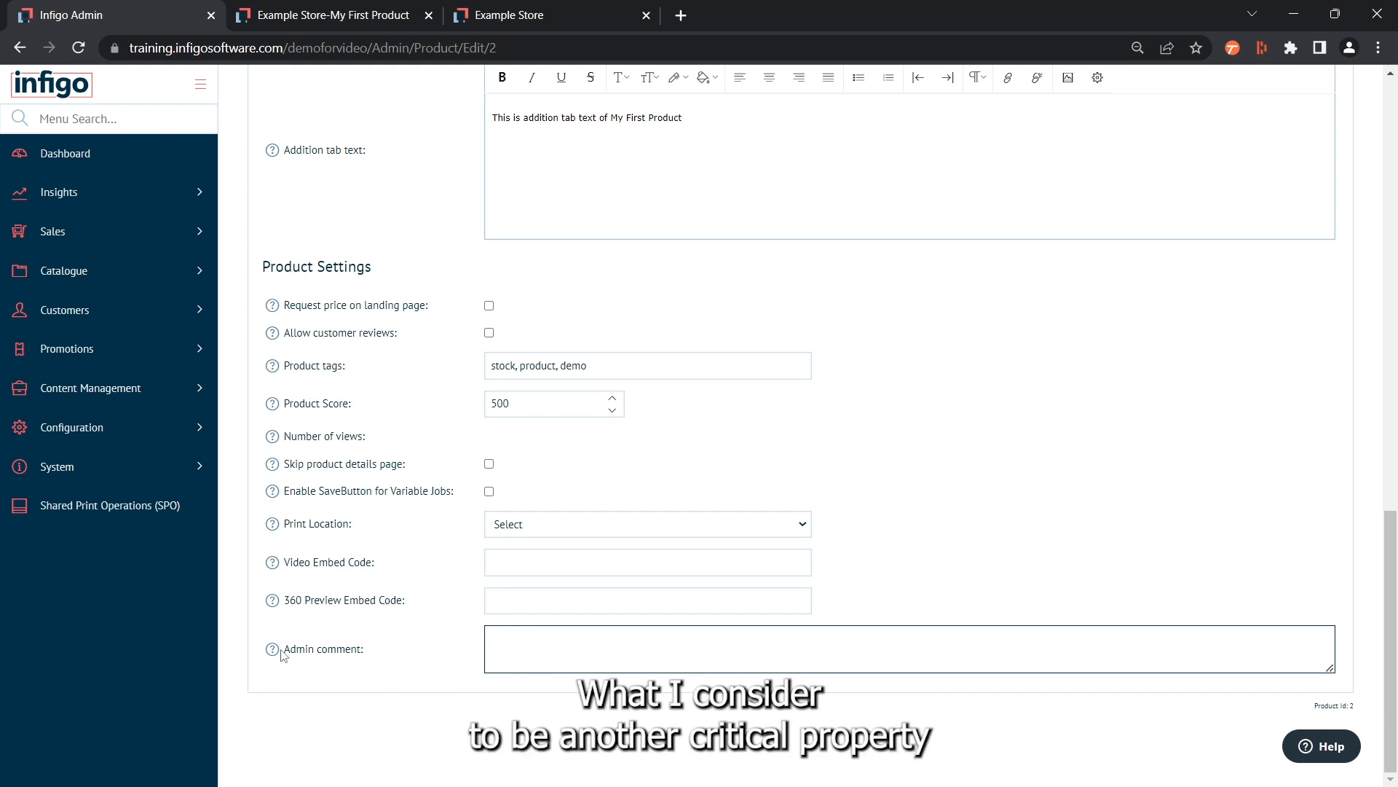
{"action": "mouse_move", "coordinate": [274, 654]}
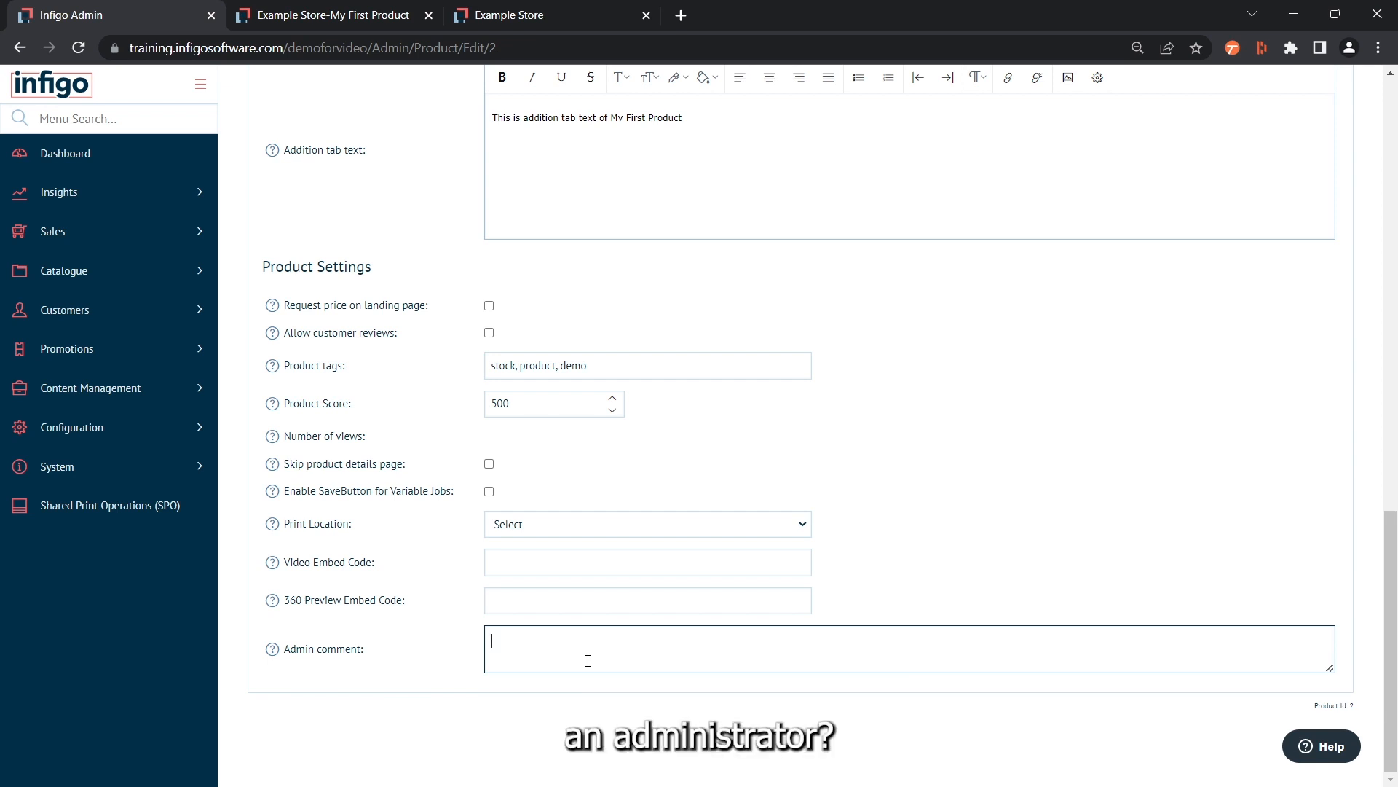
{"action": "type", "text": "This is an admin only comment area"}
{"action": "scroll", "coordinate": [895, 486], "scroll_direction": "up", "scroll_amount": 20}
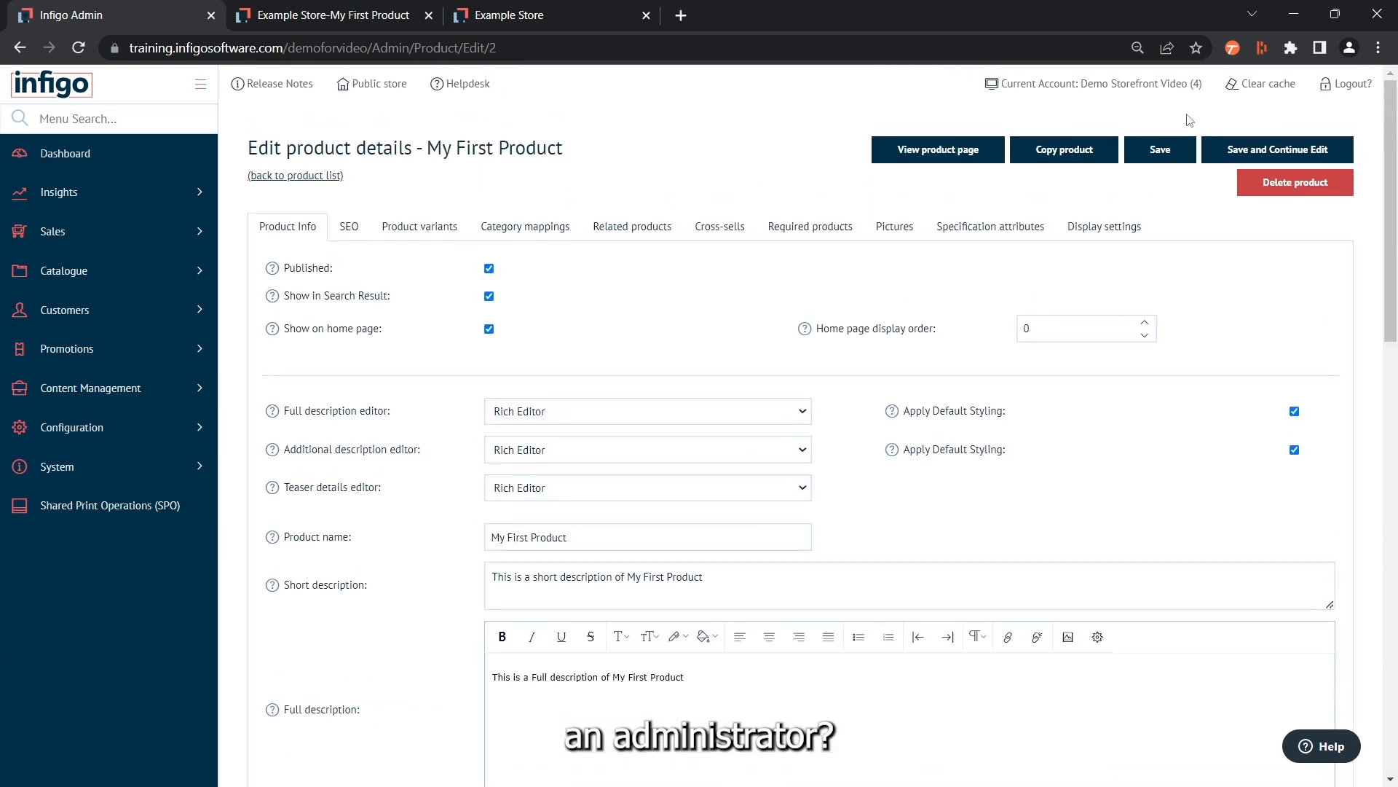
{"action": "left_click", "coordinate": [1278, 149]}
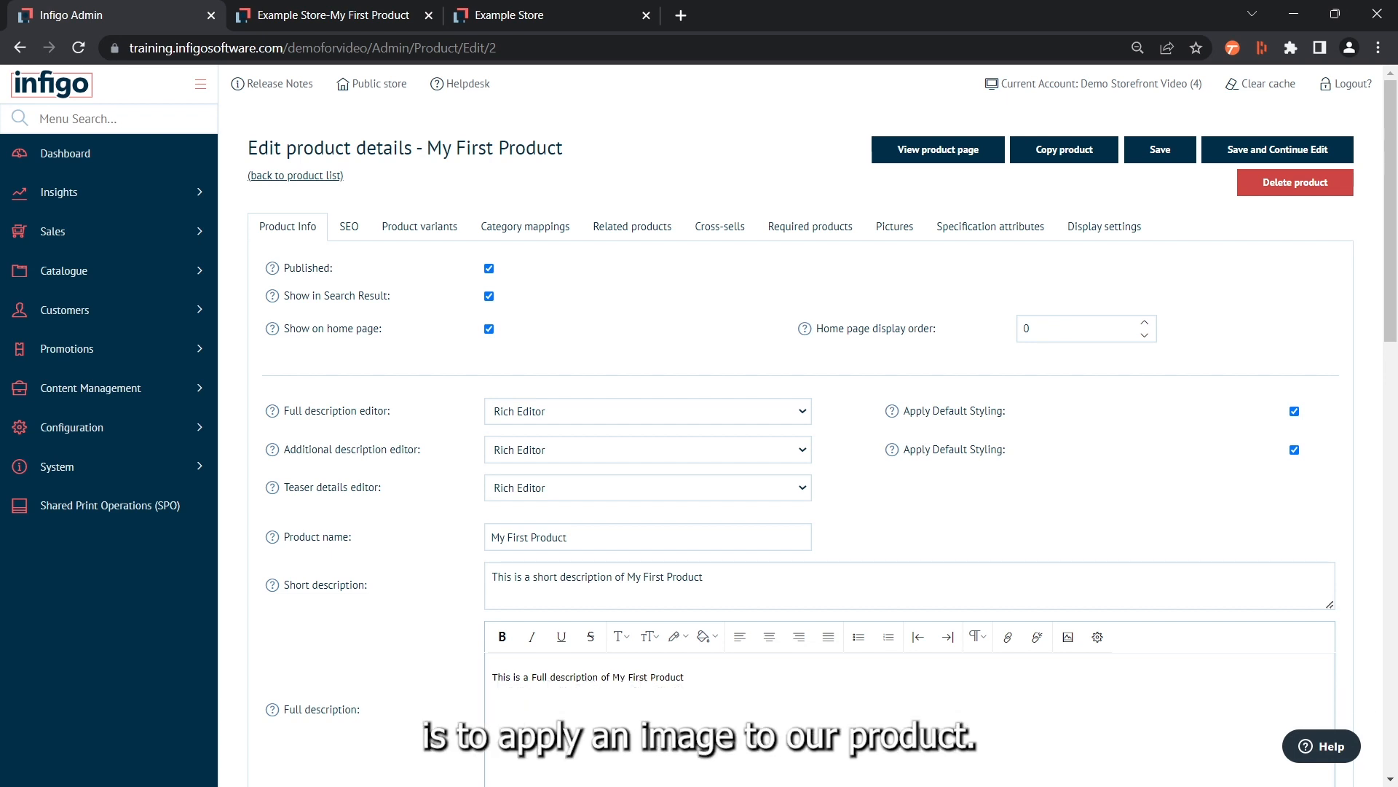
Check the image area on the storefront product page, and add the mug image 3.jpg as a product picture in the admin
{"action": "left_click", "coordinate": [335, 16]}
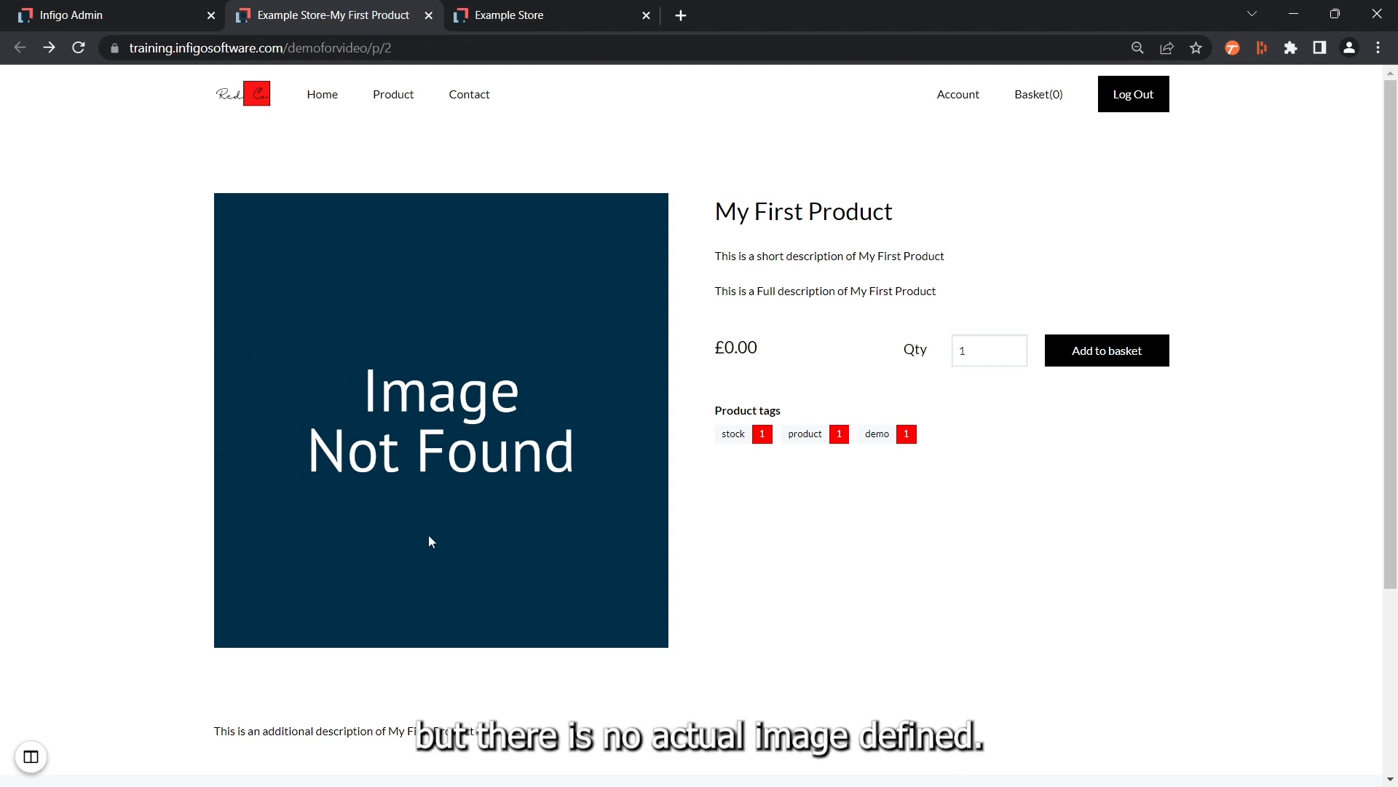
{"action": "left_click", "coordinate": [141, 15]}
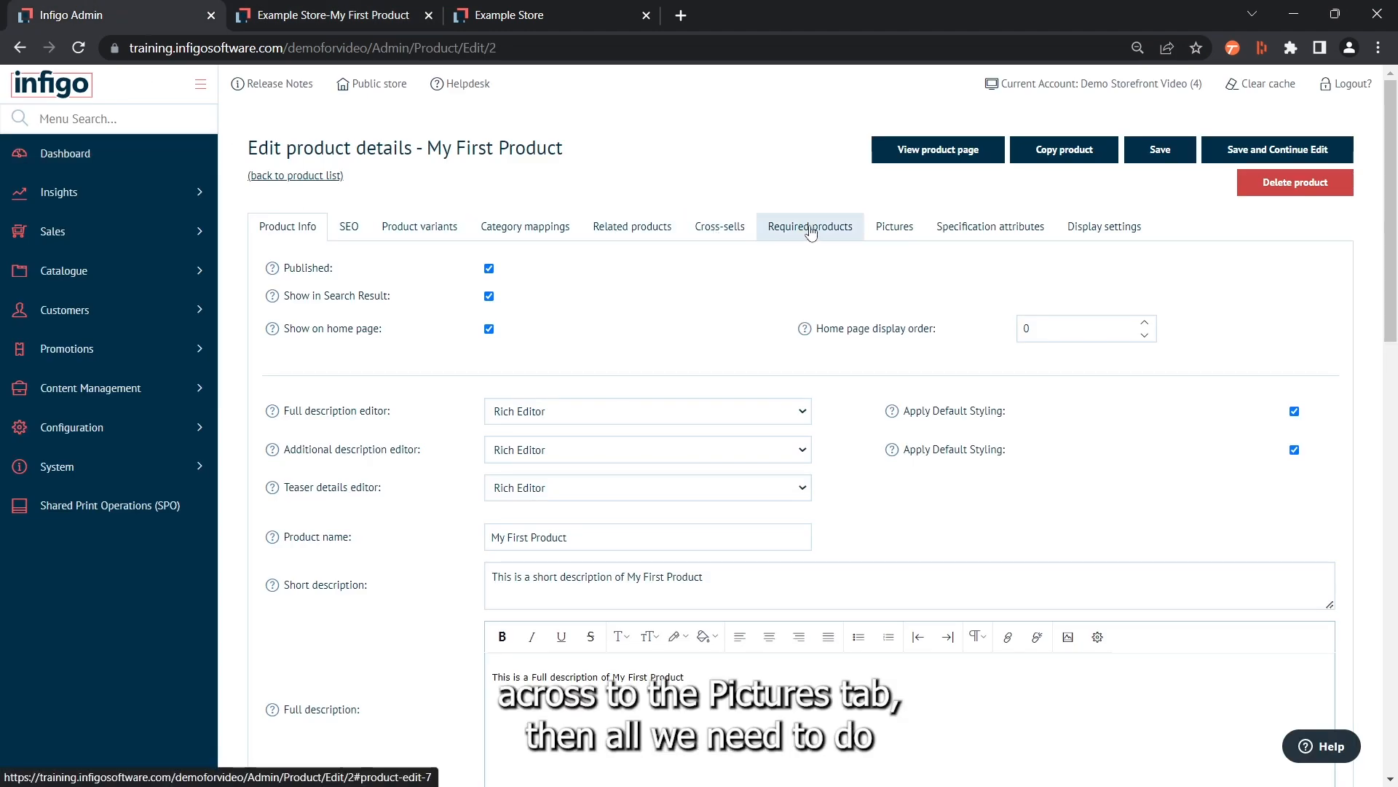
{"action": "left_click", "coordinate": [900, 234]}
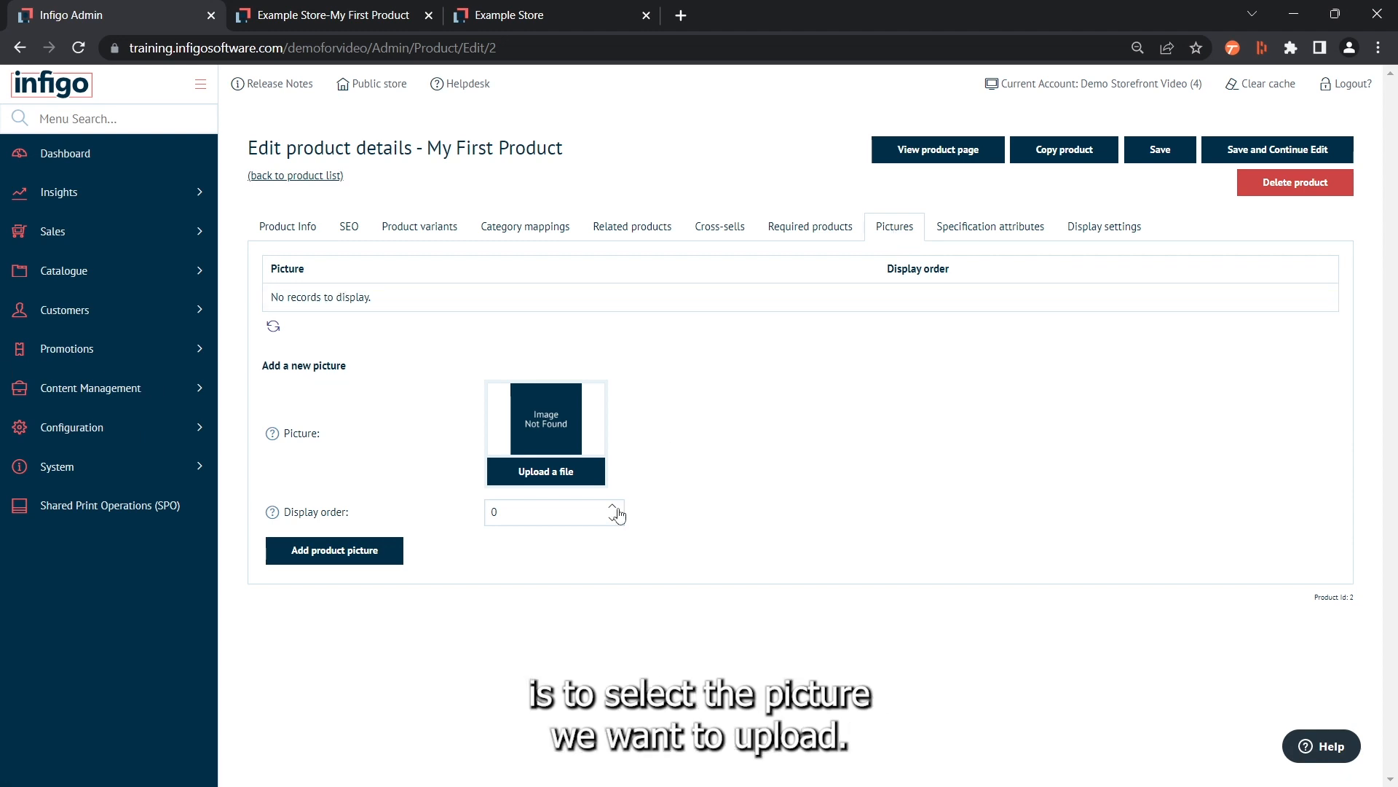
{"action": "left_click", "coordinate": [543, 478]}
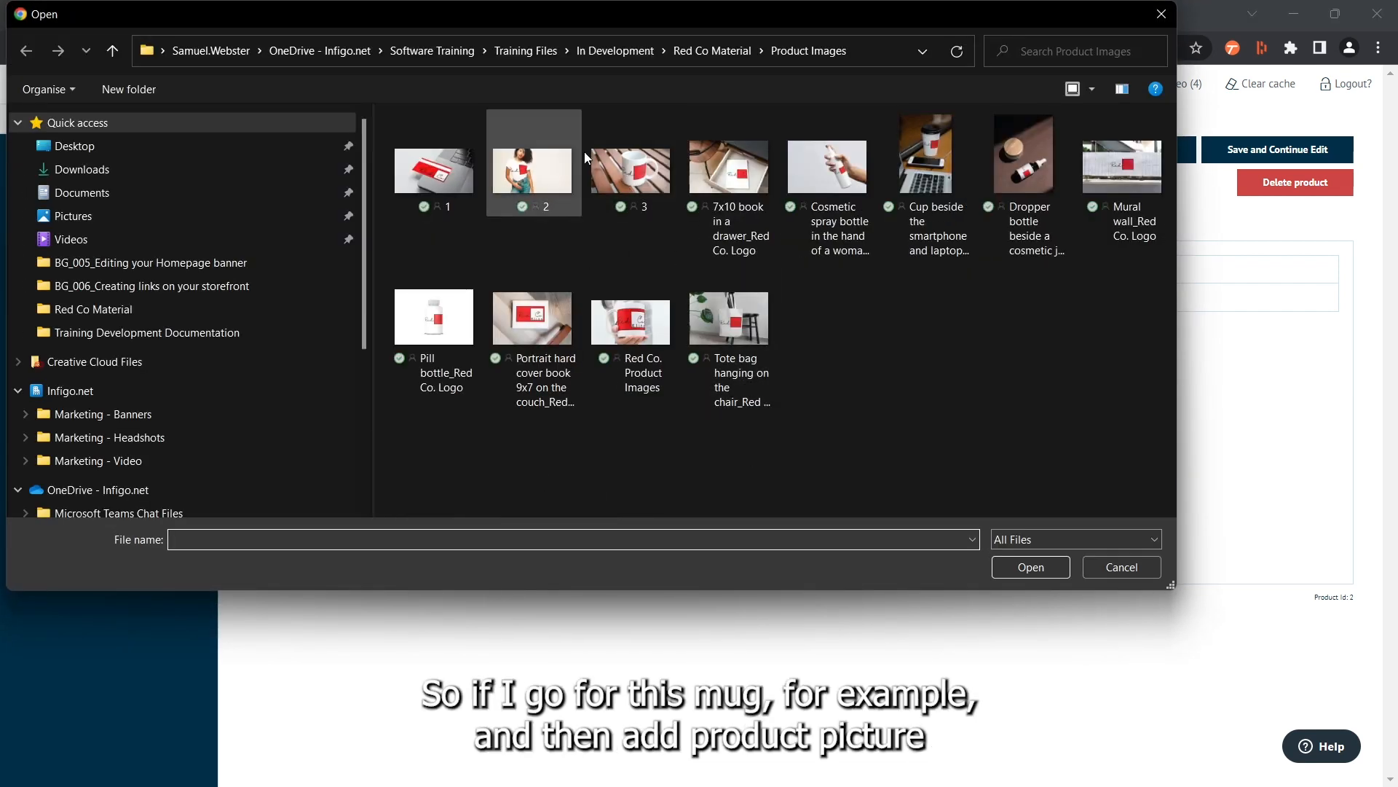
{"action": "left_click", "coordinate": [631, 180]}
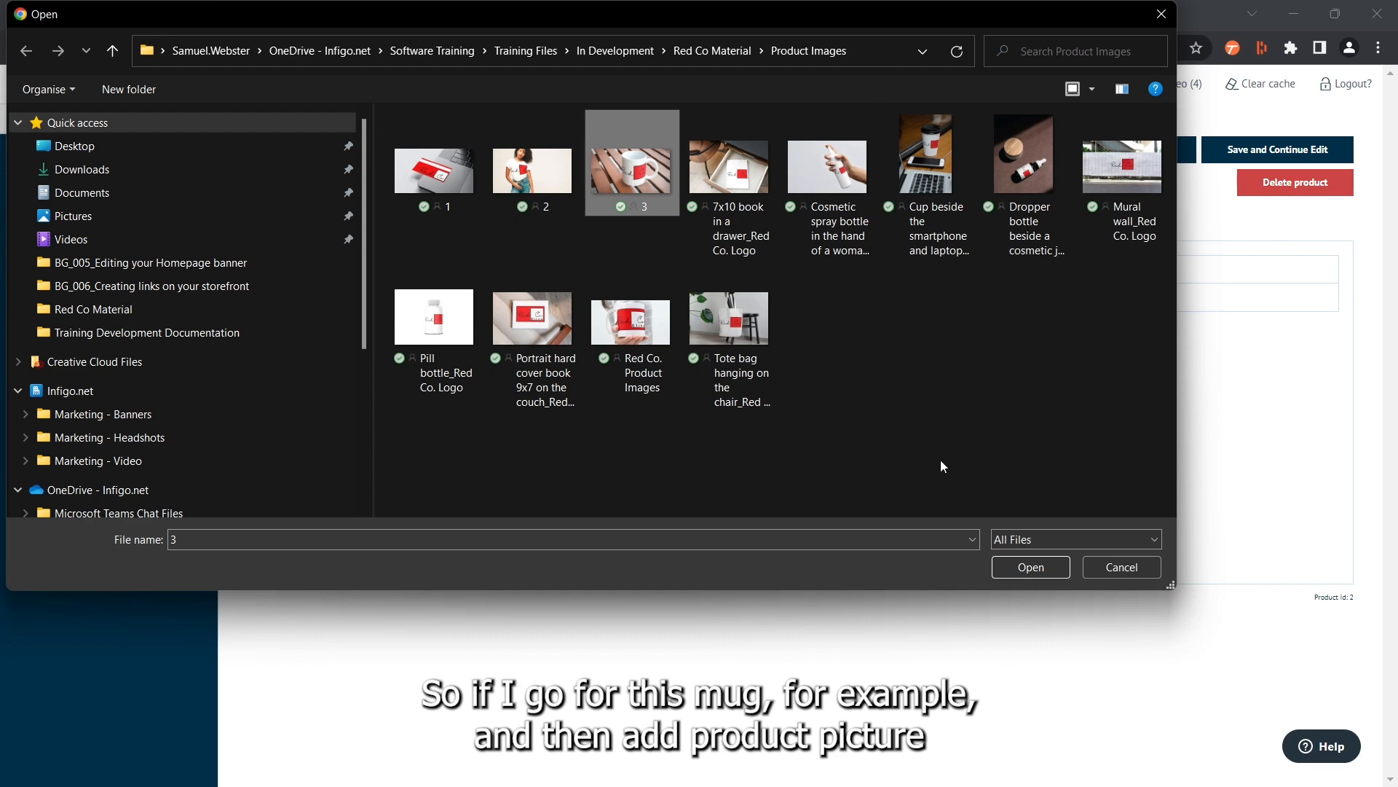
{"action": "left_click", "coordinate": [1025, 571]}
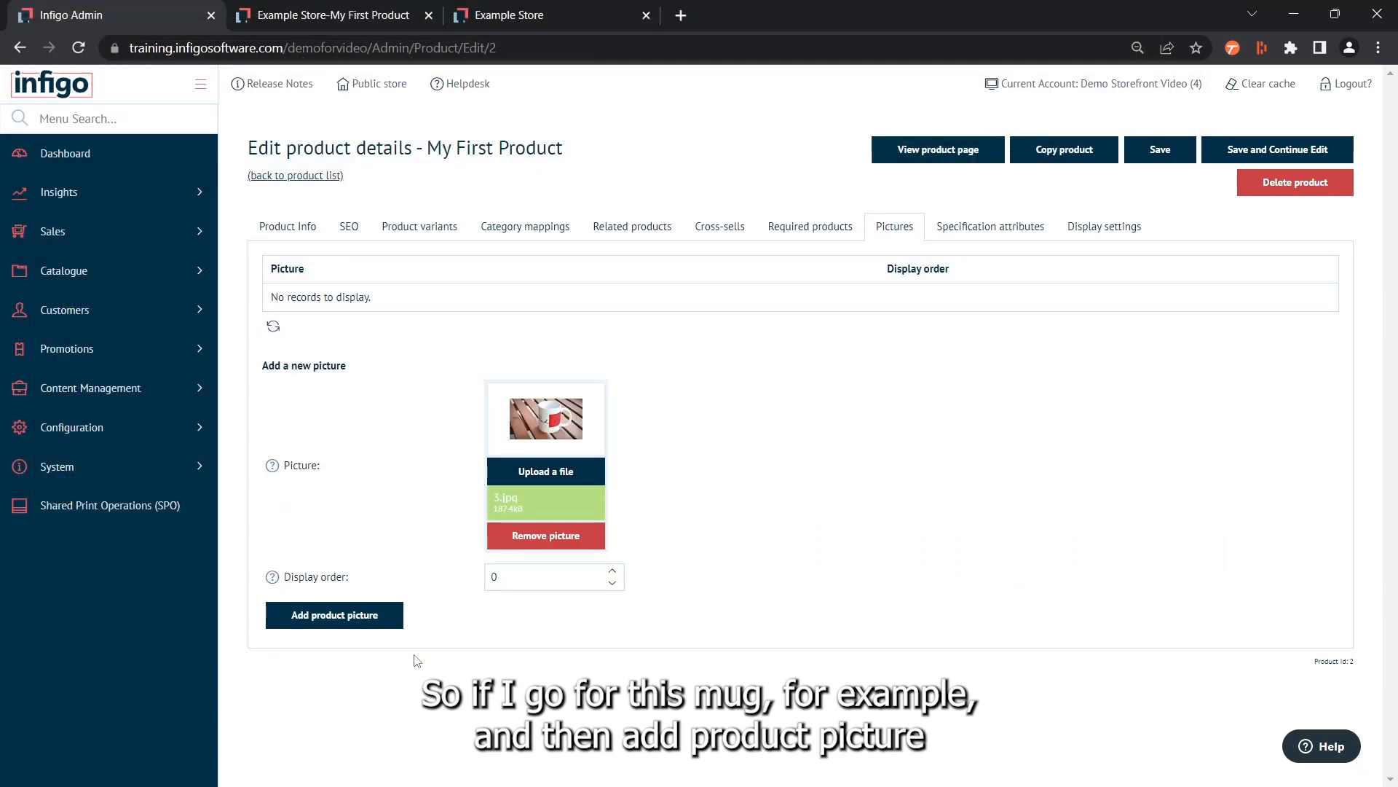
{"action": "left_click", "coordinate": [321, 615]}
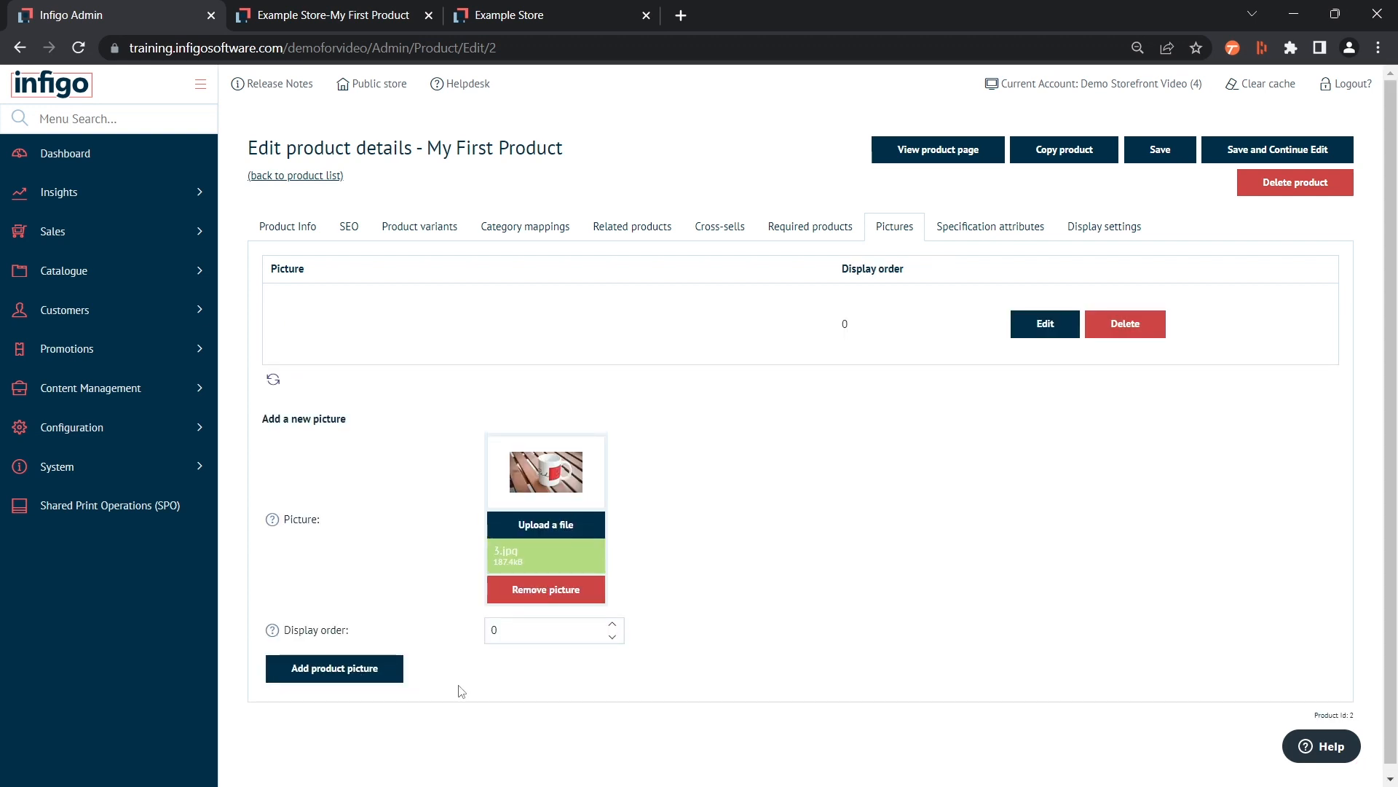
Upload Red Co. Product Images.png and add it as a second product picture with display order -3
{"action": "left_click", "coordinate": [542, 534]}
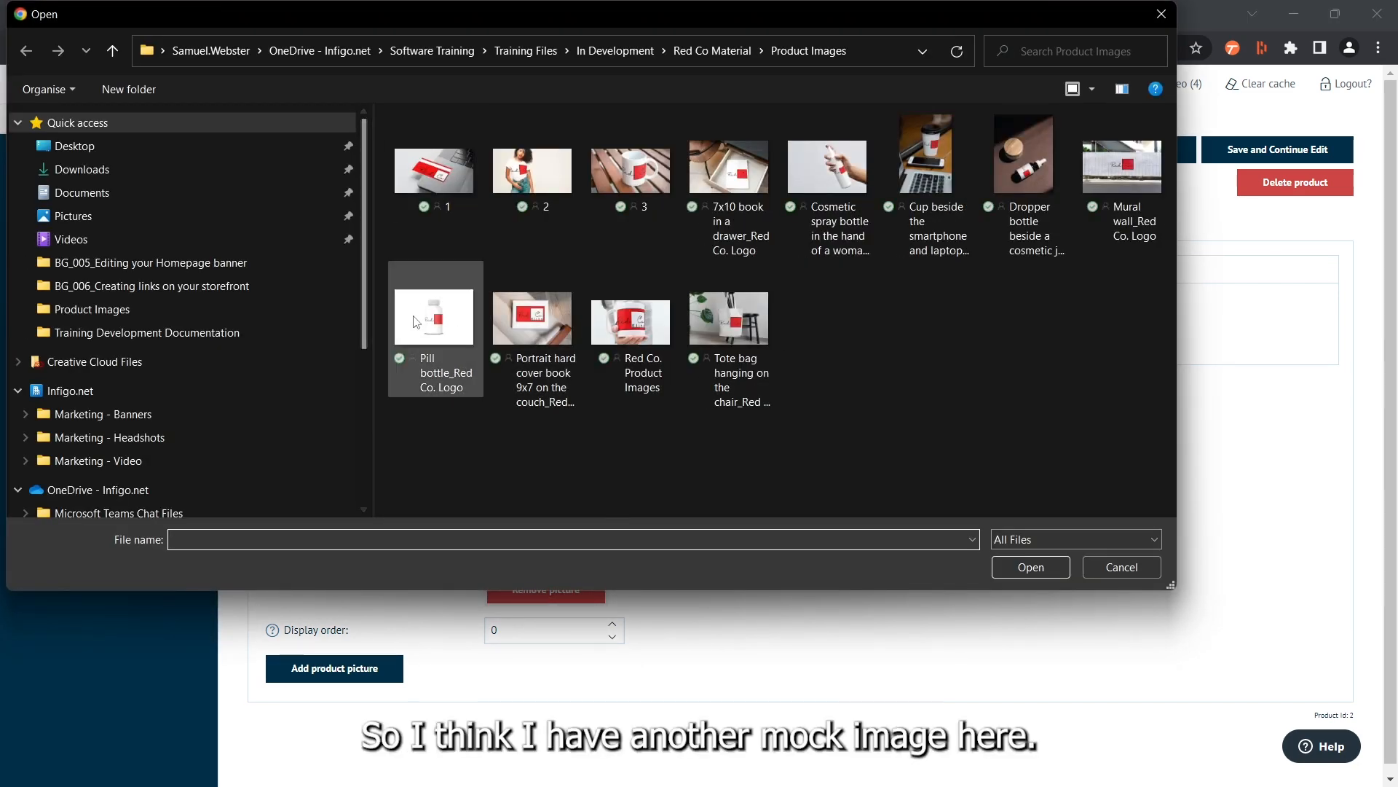
{"action": "left_click", "coordinate": [637, 333]}
{"action": "left_click", "coordinate": [1015, 572]}
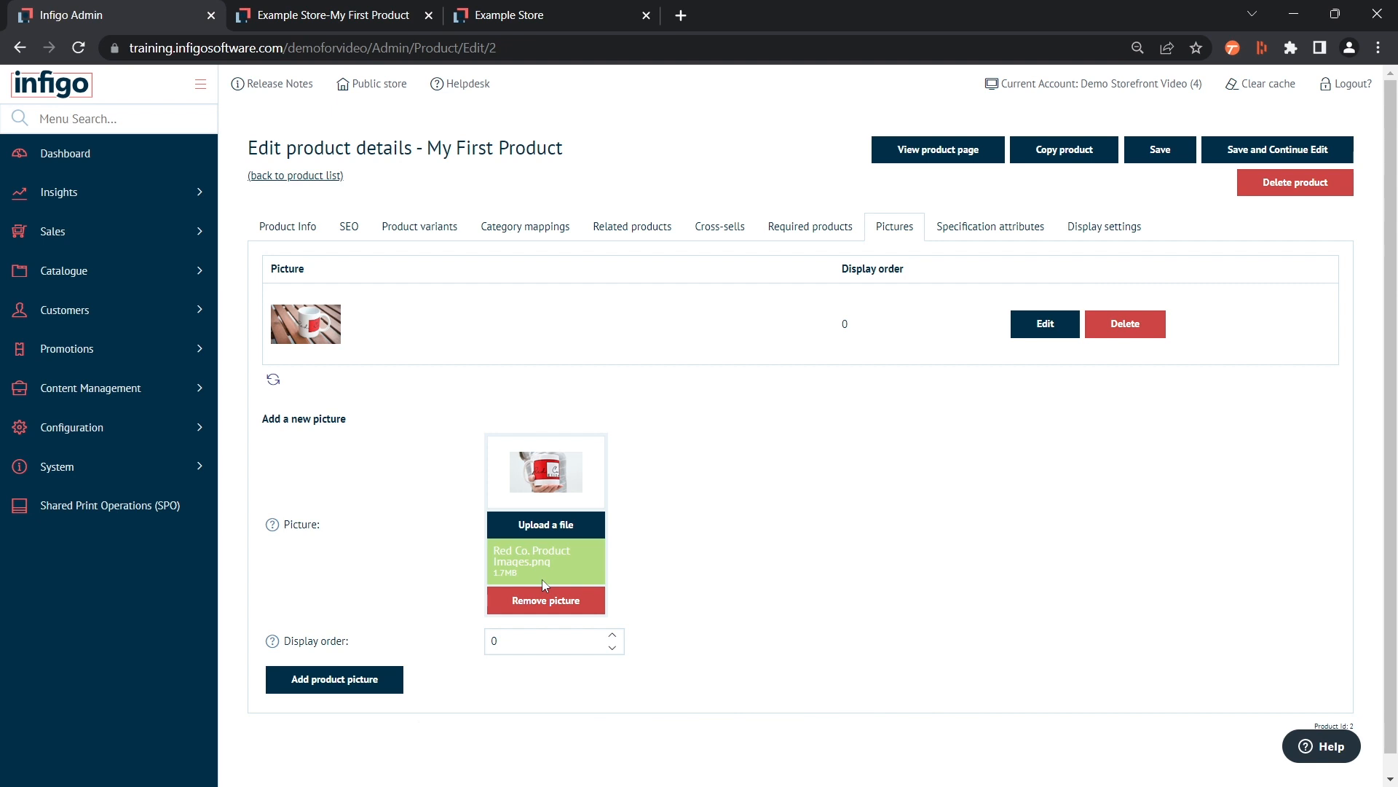
{"action": "left_click", "coordinate": [612, 651]}
{"action": "left_click", "coordinate": [612, 651]}
{"action": "left_click", "coordinate": [612, 651]}
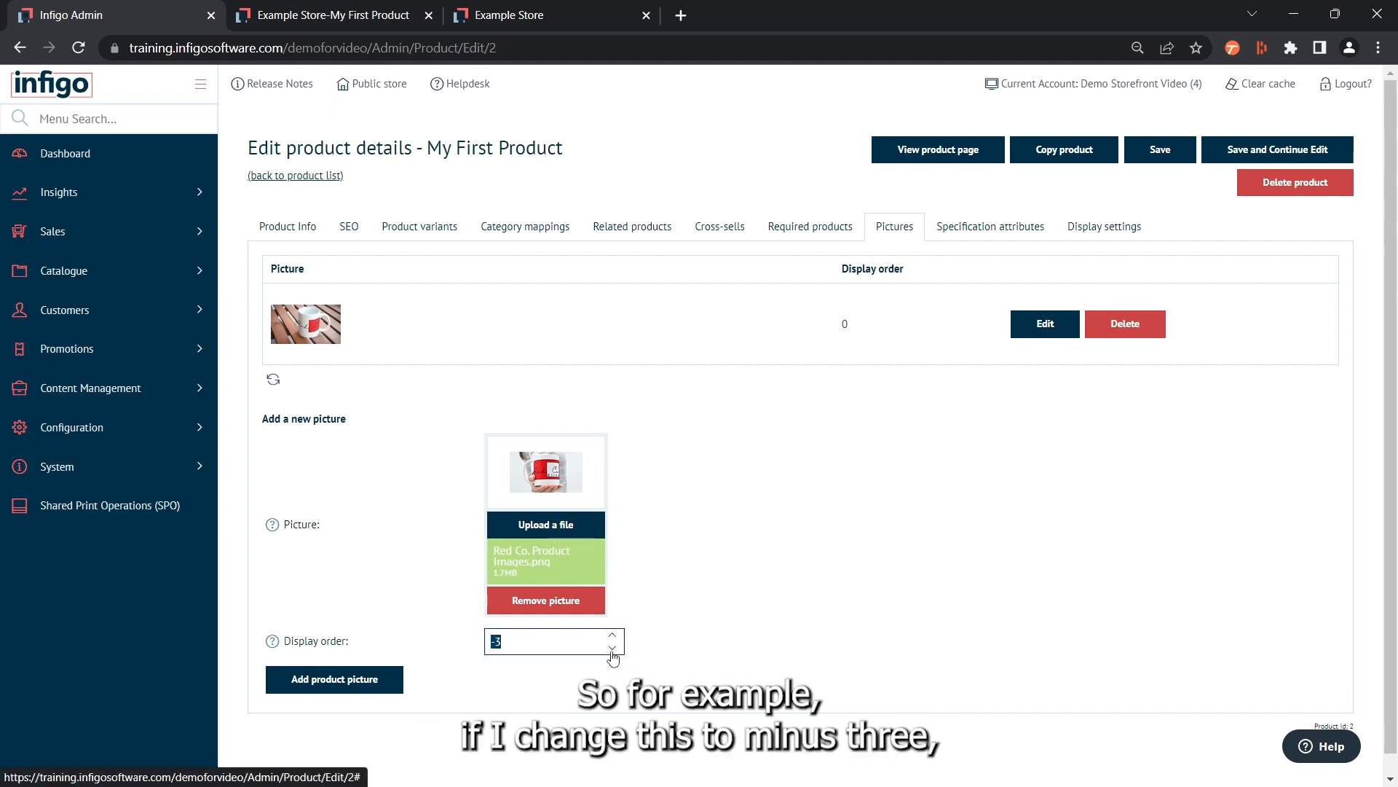
{"action": "left_click", "coordinate": [571, 716]}
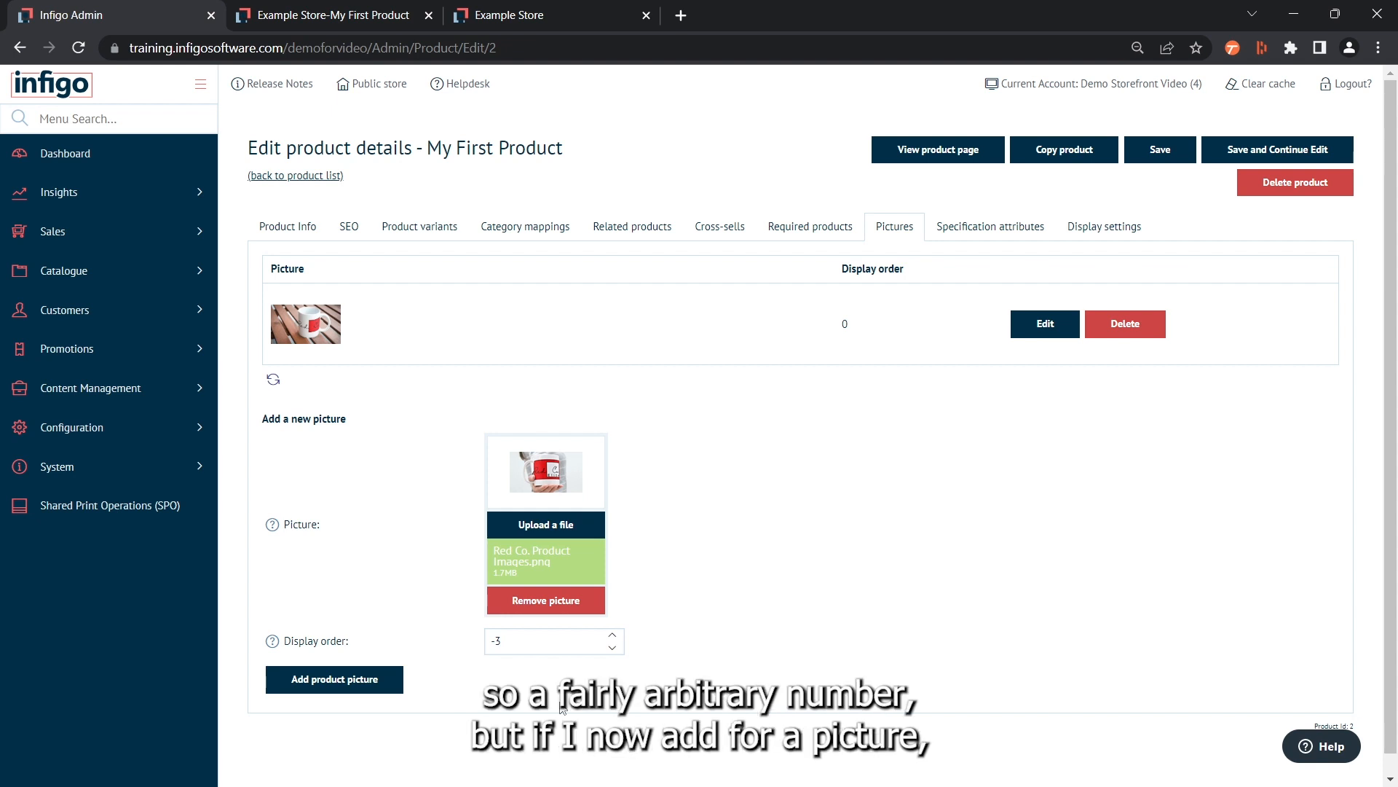
{"action": "left_click", "coordinate": [326, 684]}
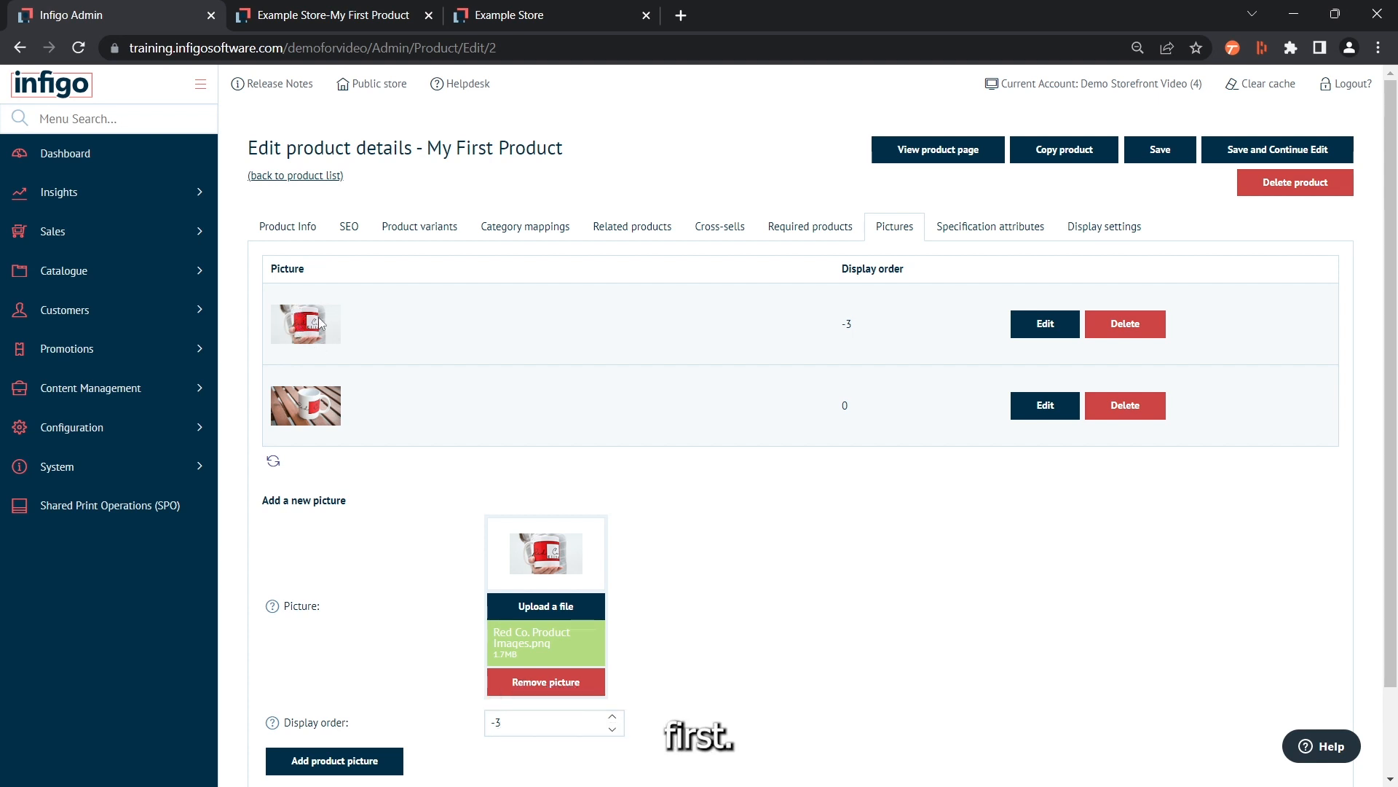
Save the product while continuing to edit, and refresh its storefront page to show the new pictures
{"action": "left_click", "coordinate": [1308, 158]}
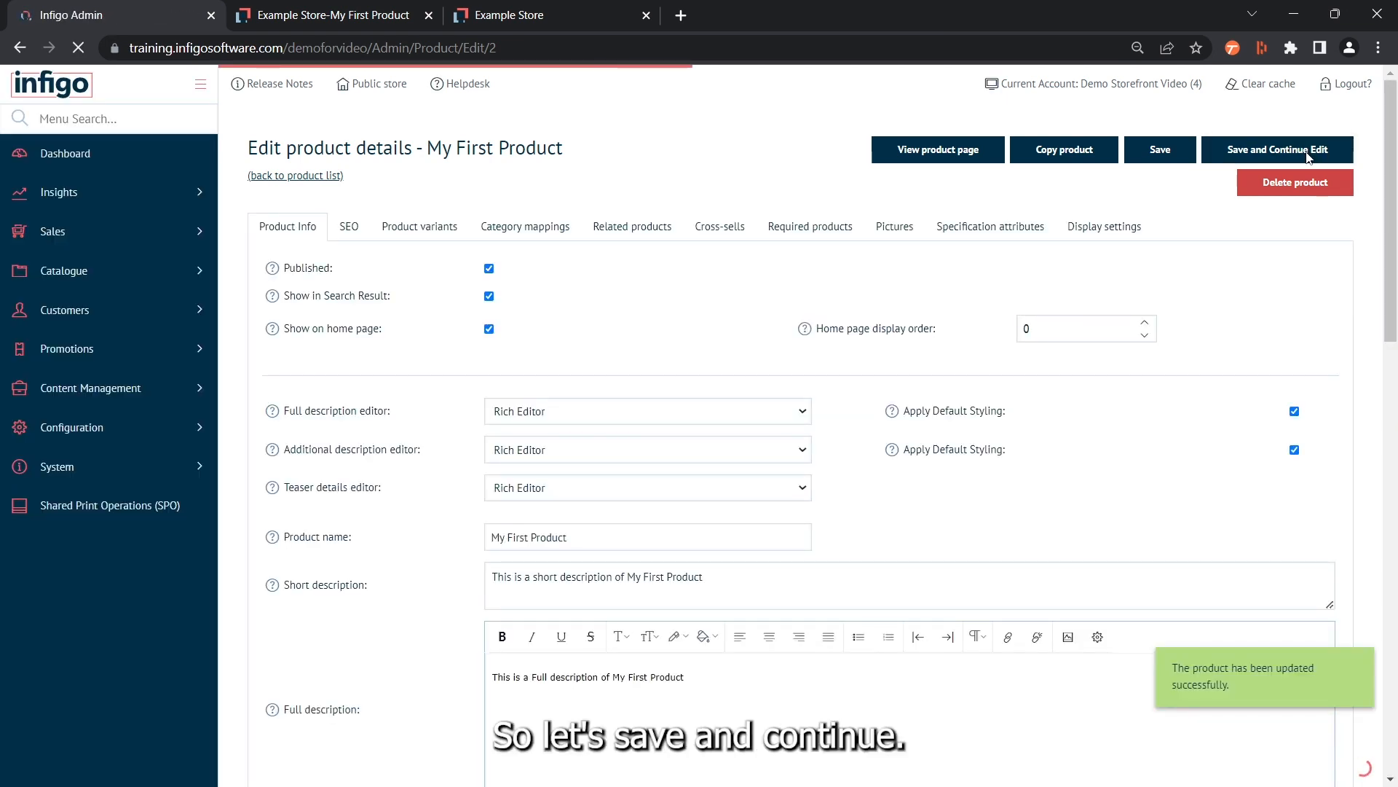
{"action": "left_click", "coordinate": [358, 16]}
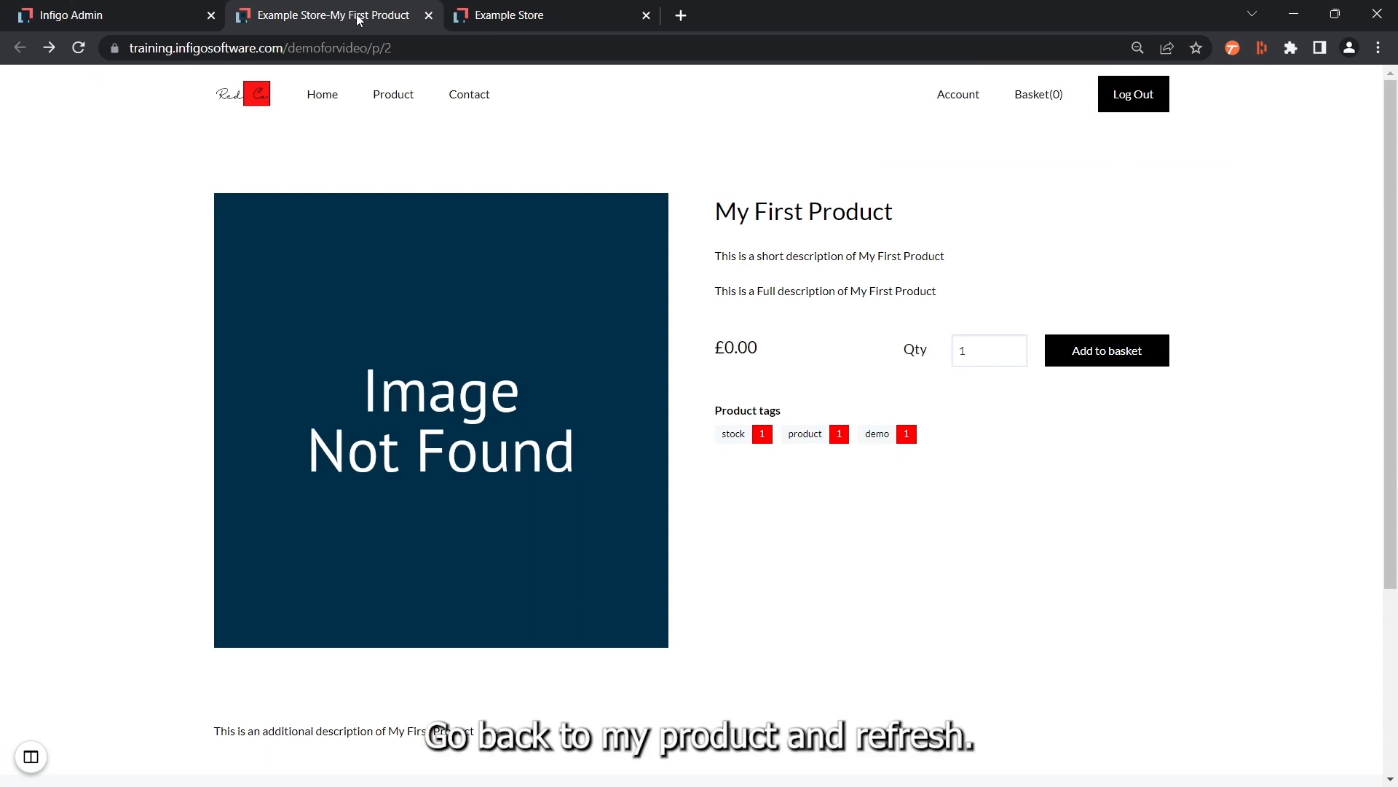
{"action": "left_click", "coordinate": [78, 47]}
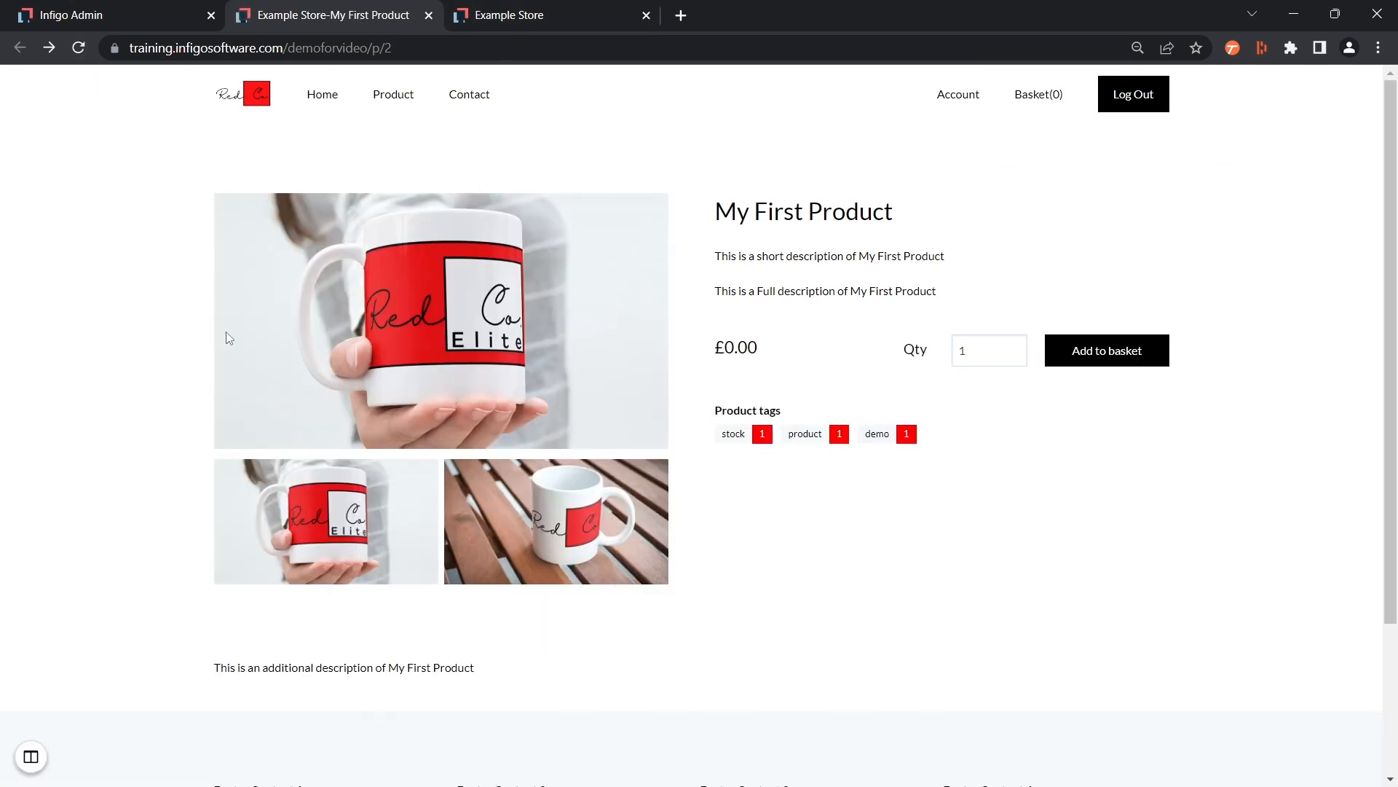
Preview both mug thumbnails on the storefront product page, view the two pictures enlarged, and close the enlarged view
{"action": "left_click", "coordinate": [479, 555]}
{"action": "left_click", "coordinate": [336, 545]}
{"action": "left_click", "coordinate": [478, 546]}
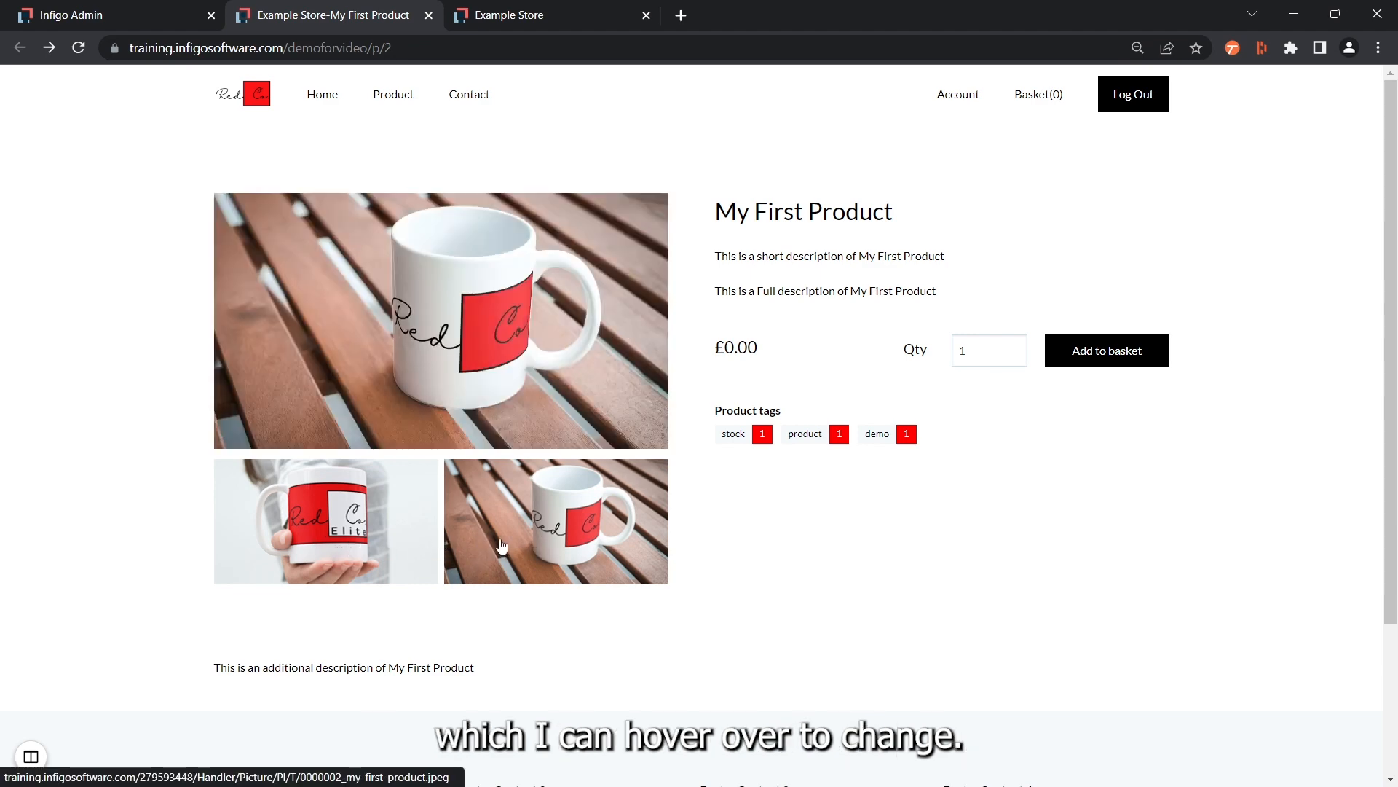
{"action": "left_click", "coordinate": [334, 548]}
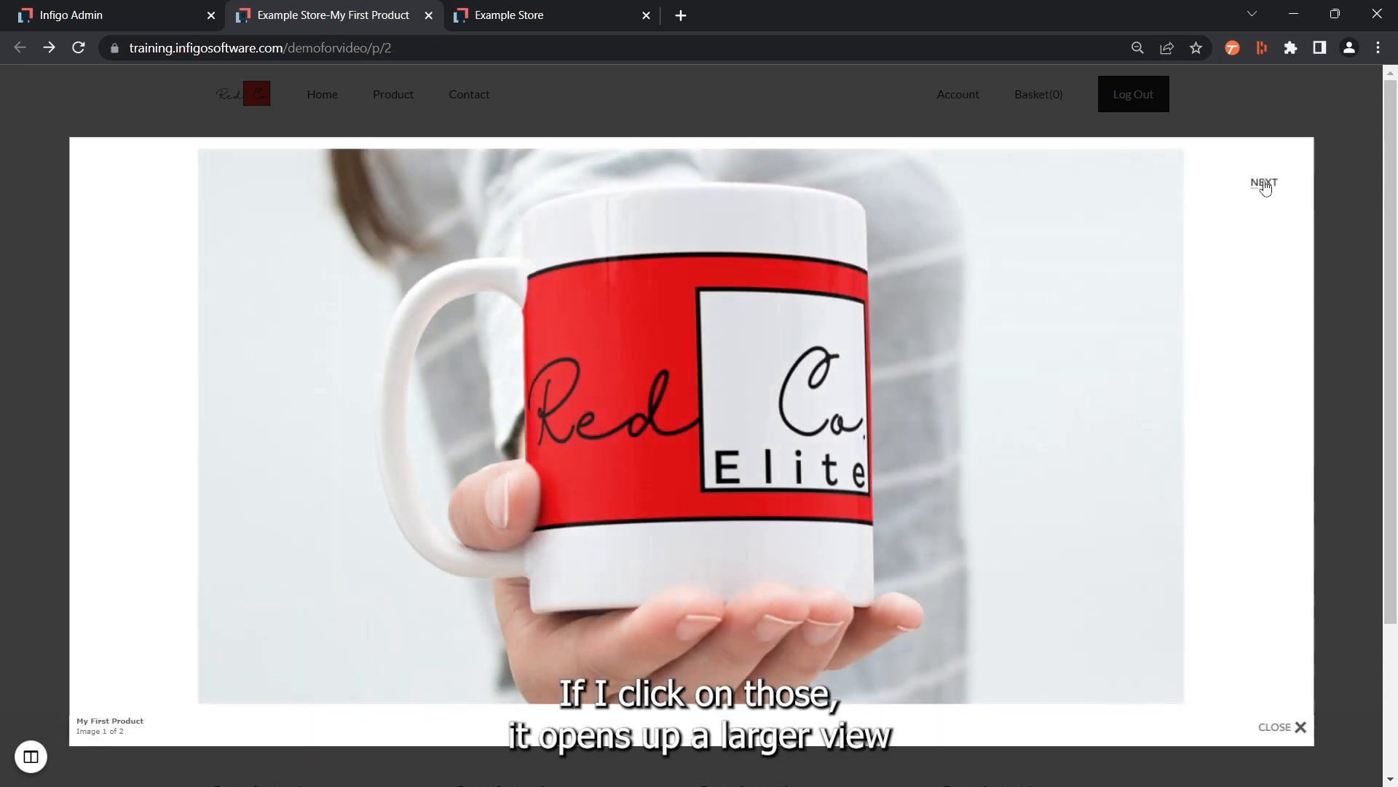
{"action": "left_click", "coordinate": [1264, 184]}
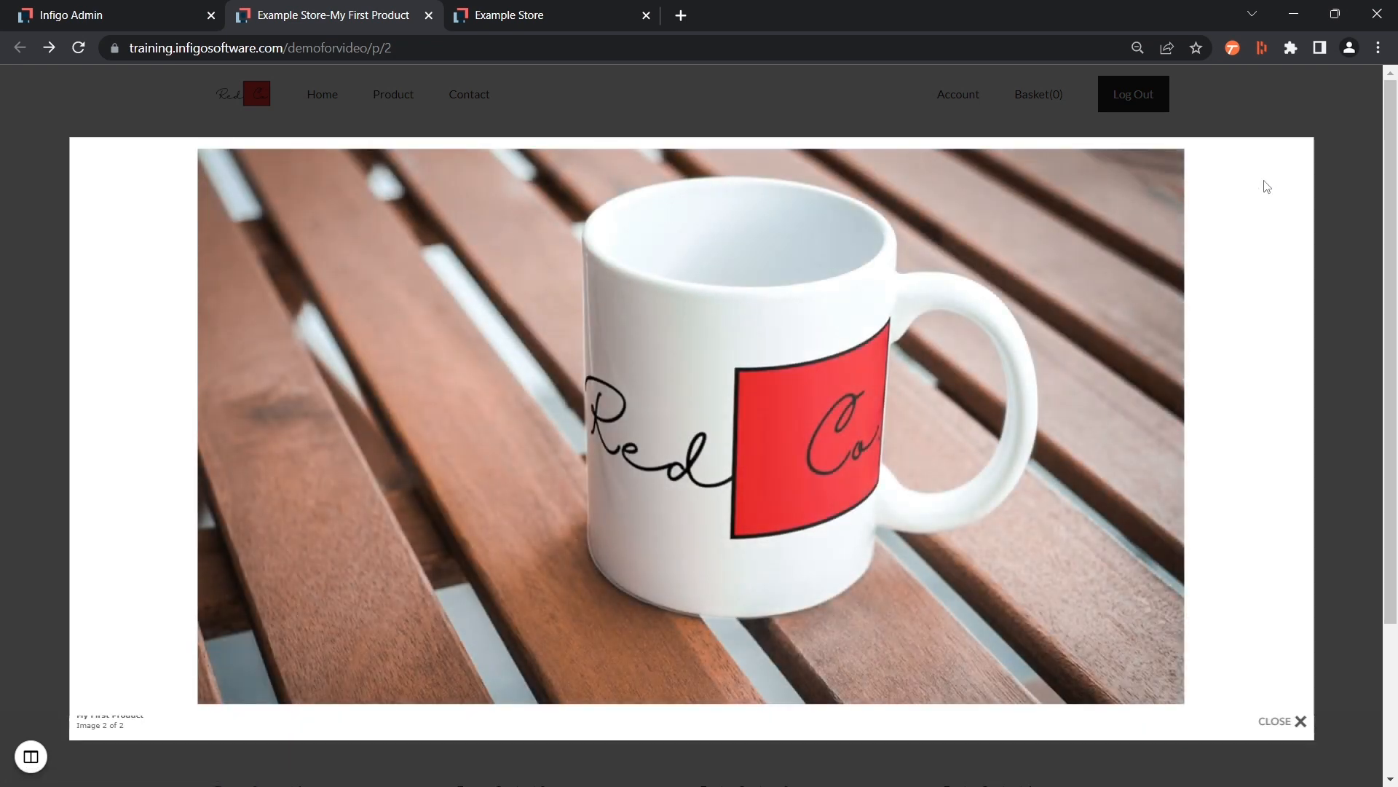
{"action": "left_click", "coordinate": [1279, 721]}
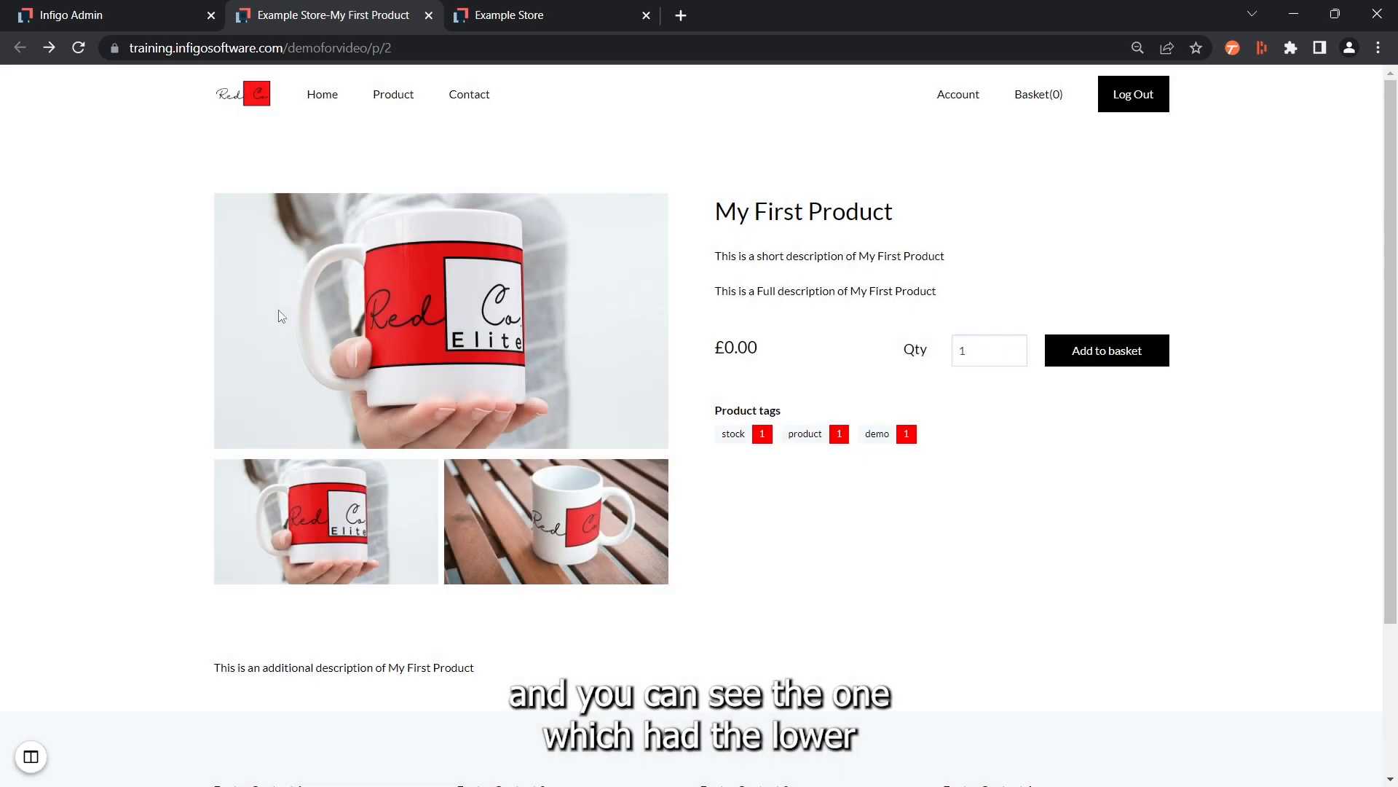